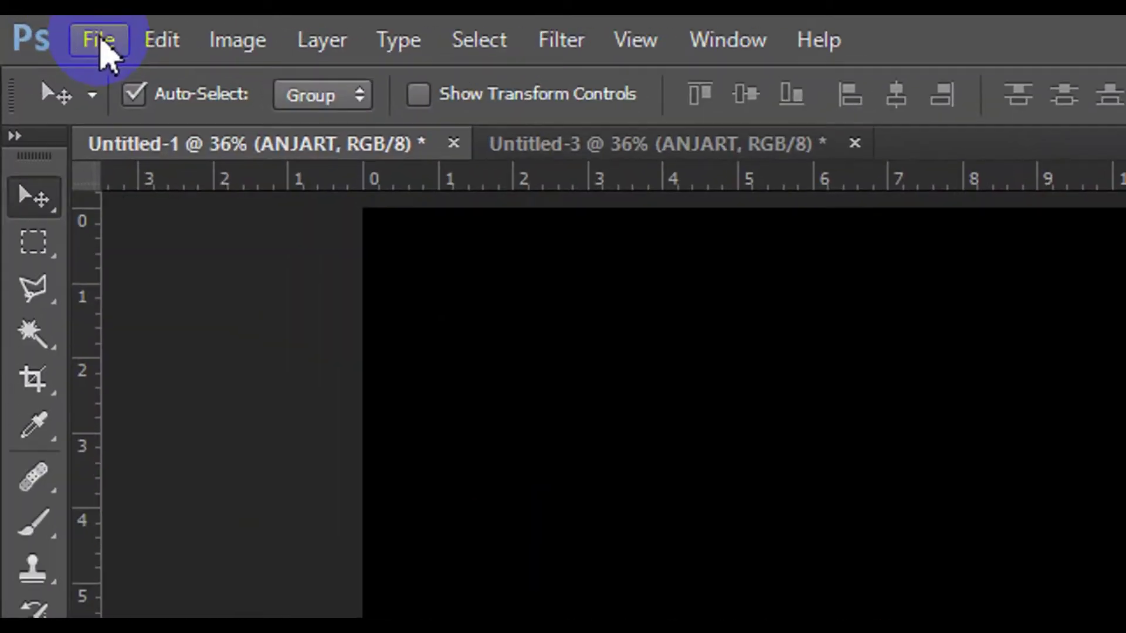
# - Start a new document named EMAS with the International Paper document type in A4 size
pyautogui.click(33, 27)
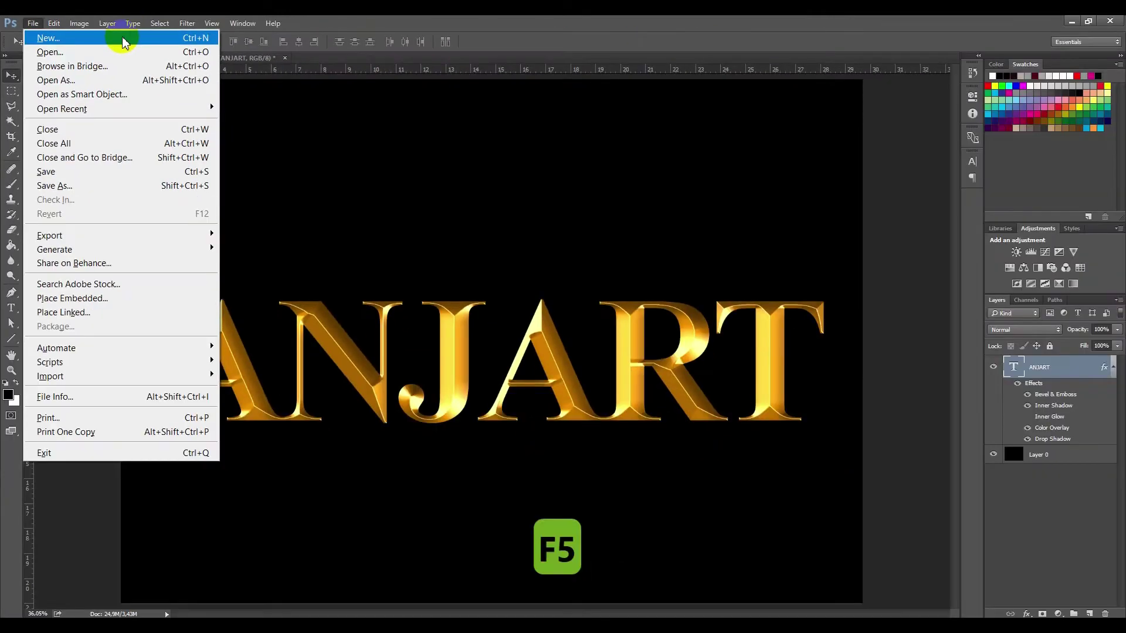
pyautogui.click(123, 40)
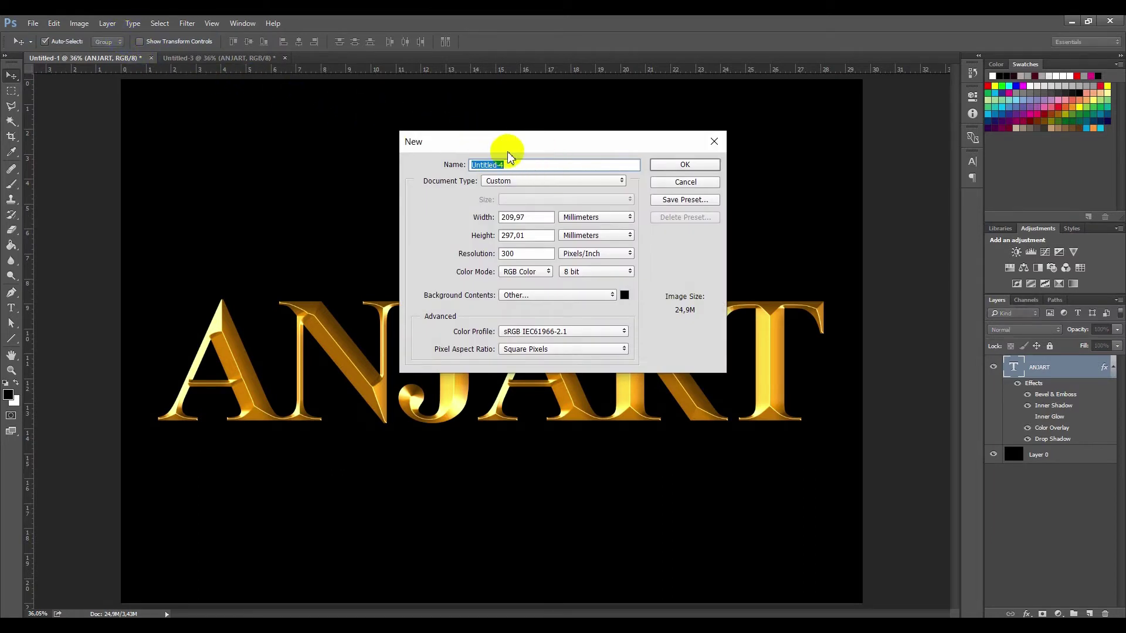
pyautogui.moveTo(513, 167); pyautogui.dragTo(465, 170)
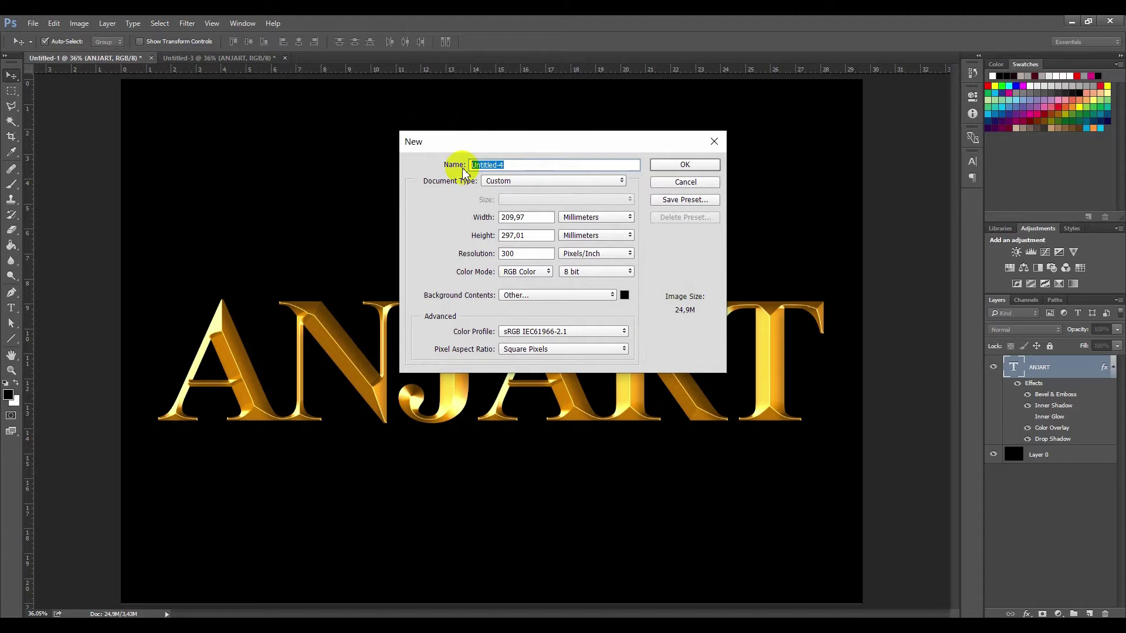
pyautogui.write('EMAS')
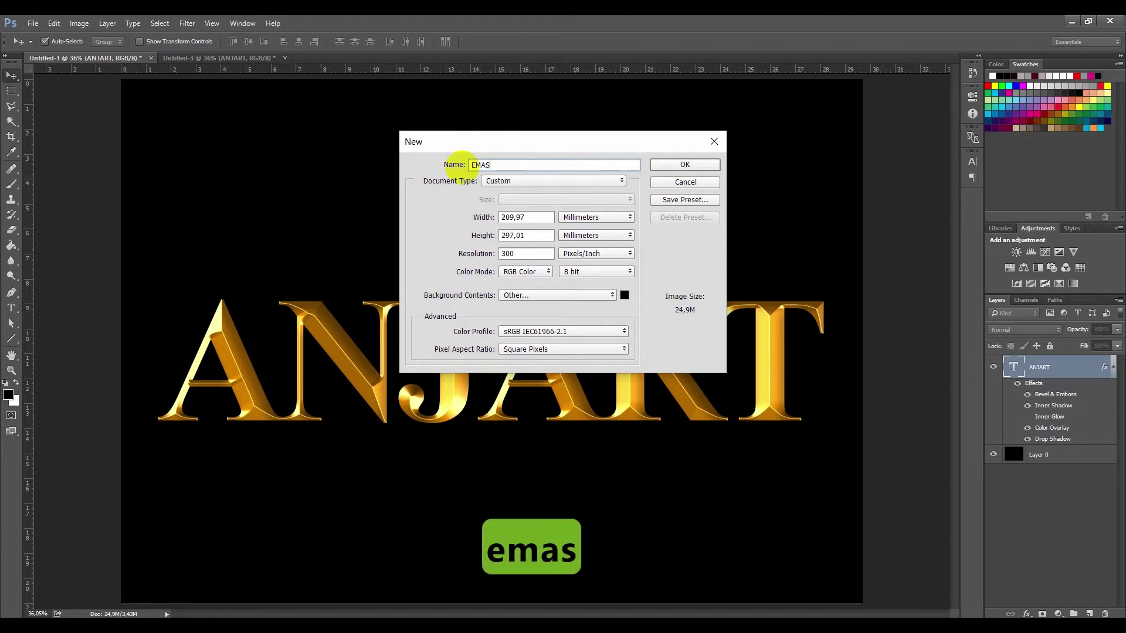
pyautogui.click(510, 182)
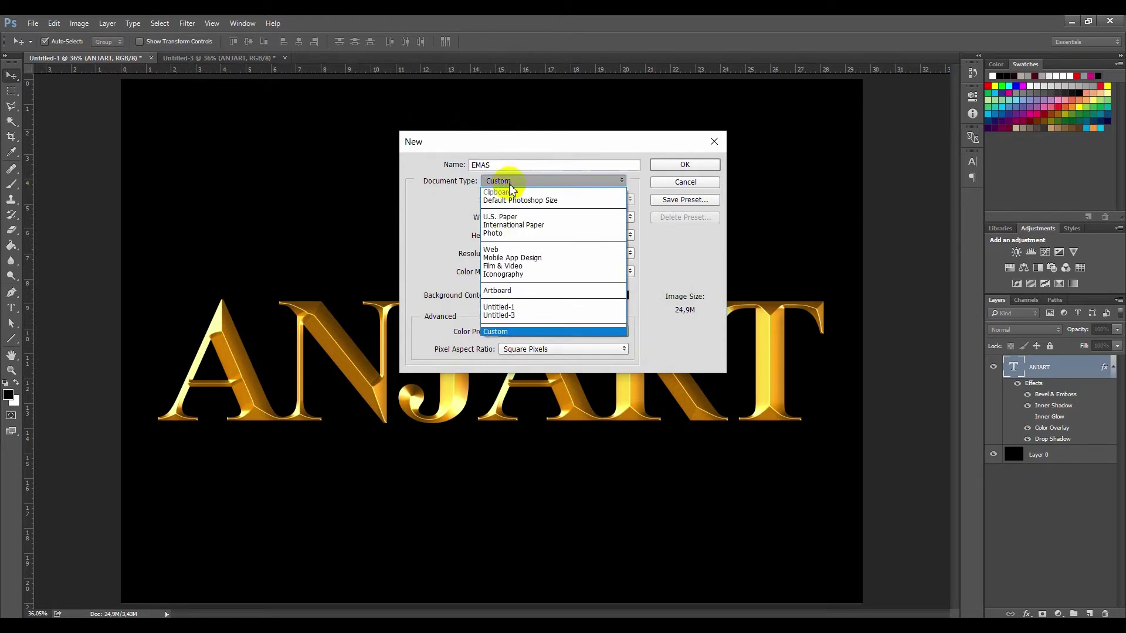
pyautogui.click(523, 225)
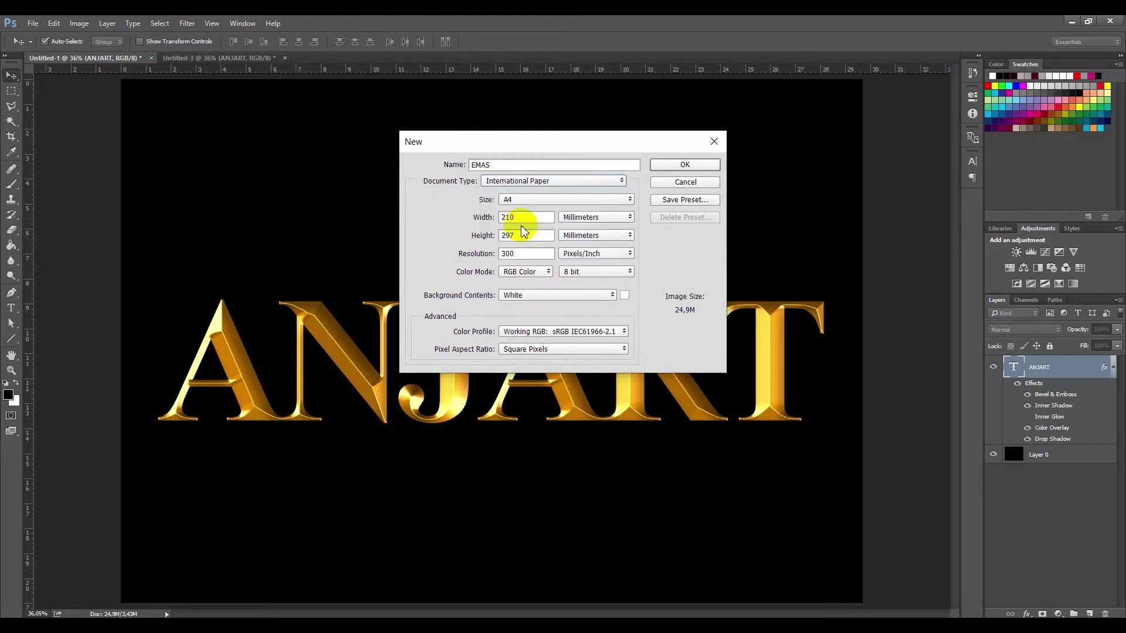
pyautogui.click(530, 201)
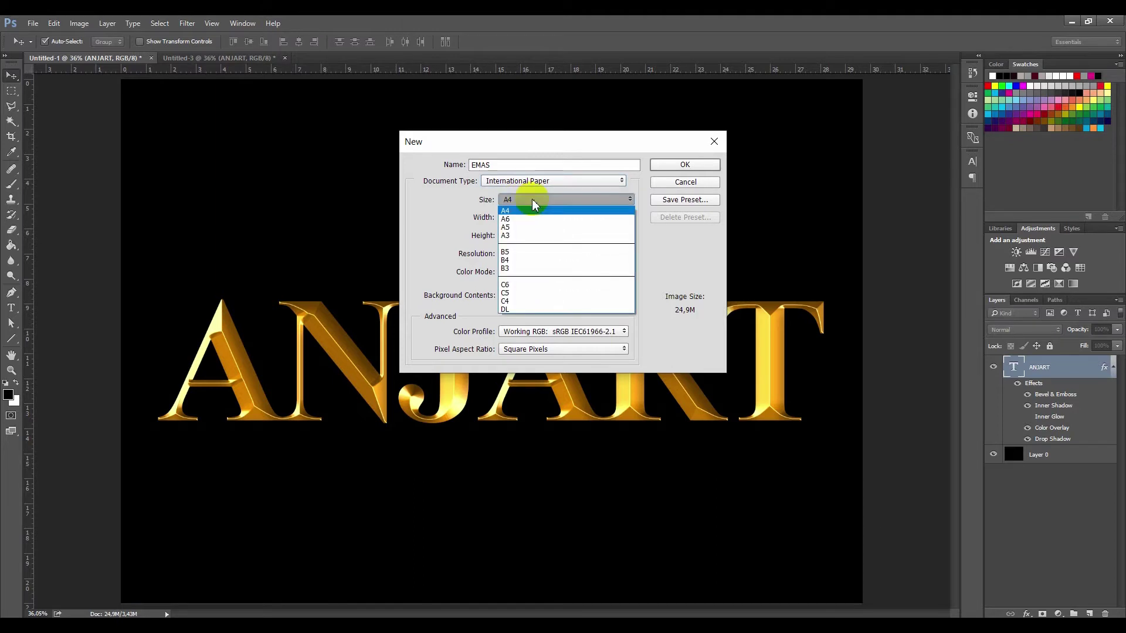
pyautogui.click(522, 211)
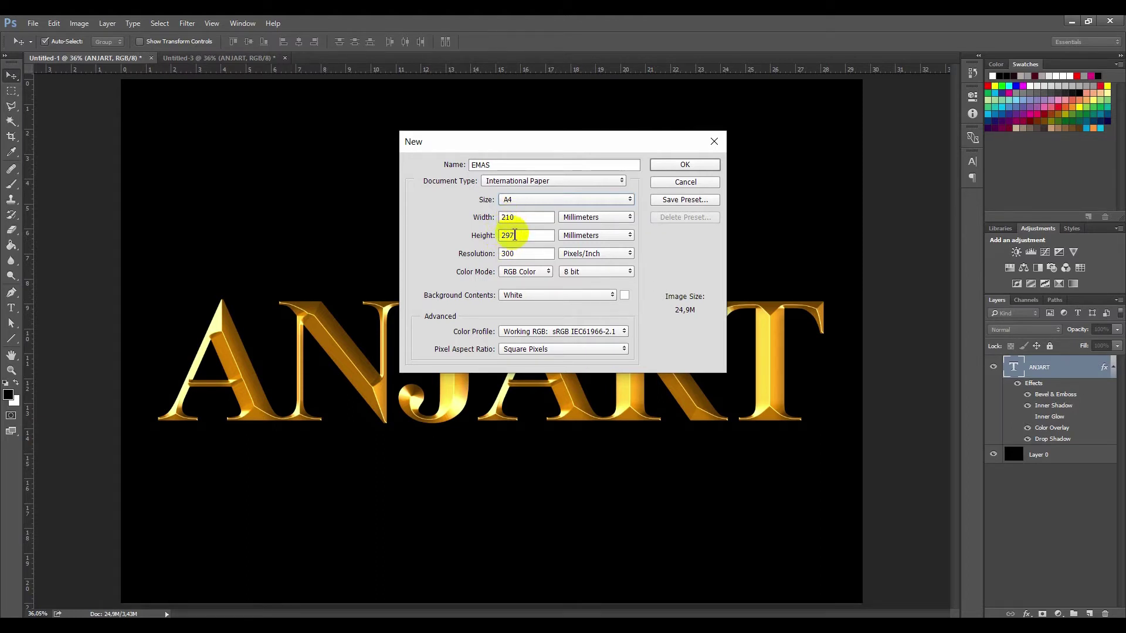
# - Make the new document landscape, 297 mm wide by 210 mm high, with a resolution of 300 pixels/inch
pyautogui.doubleClick(518, 237)
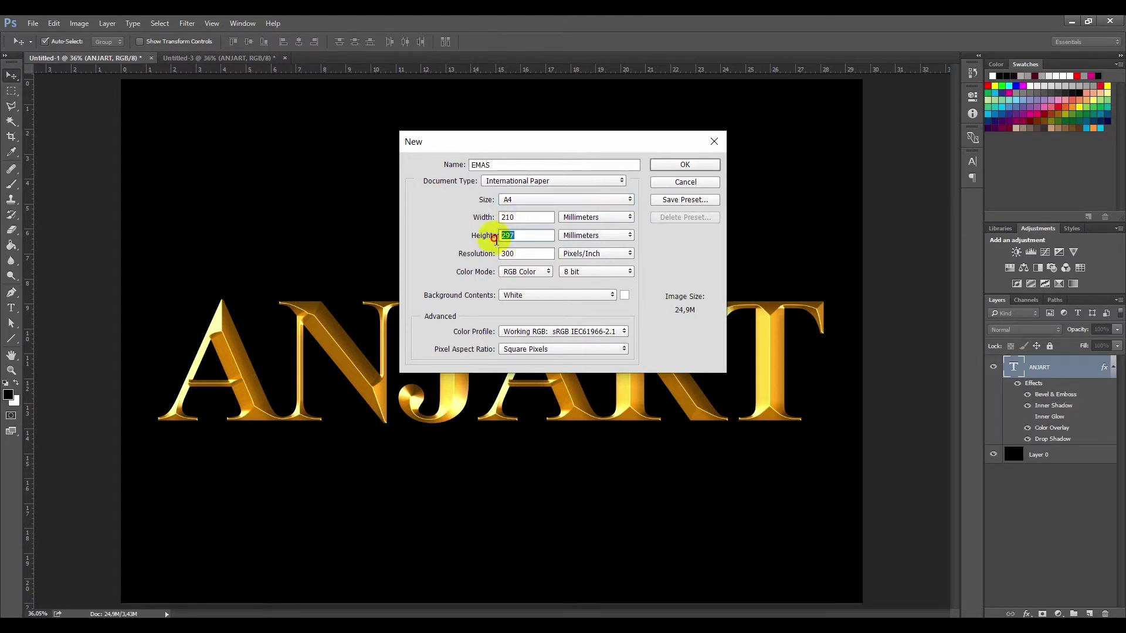
pyautogui.hotkey('ctrl', 'c')
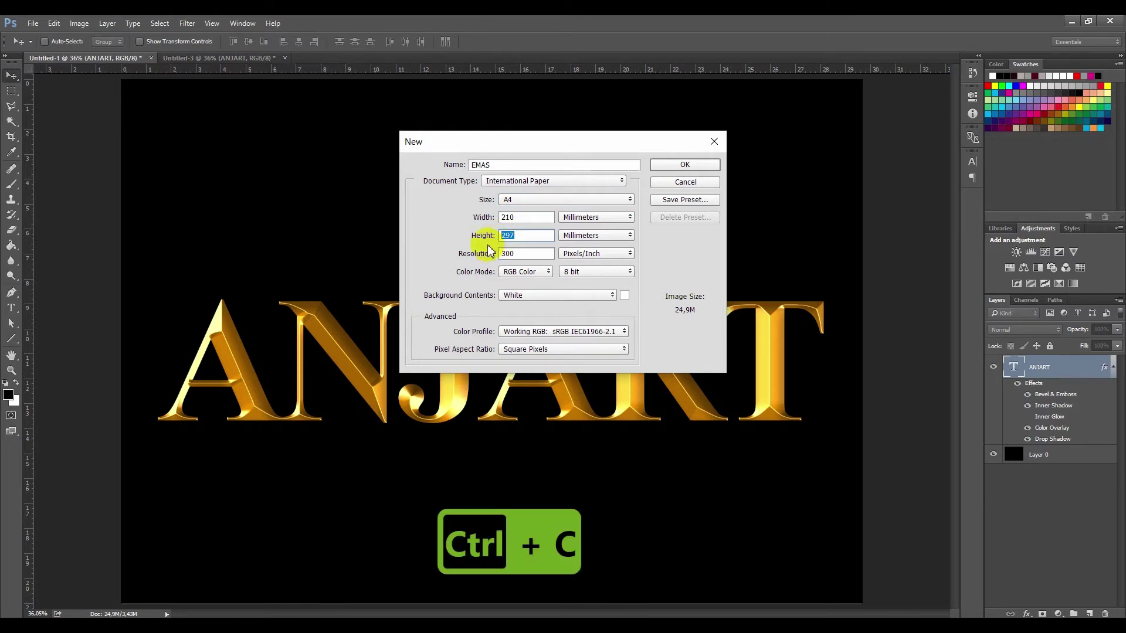
pyautogui.doubleClick(510, 217)
pyautogui.hotkey('ctrl', 'v')
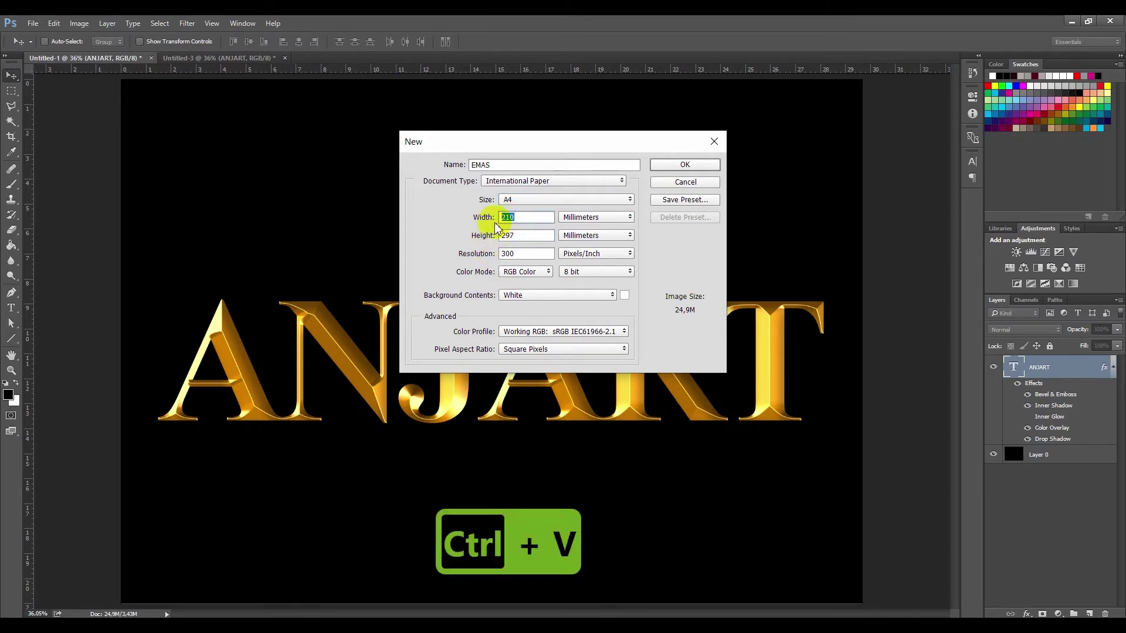
pyautogui.doubleClick(516, 235)
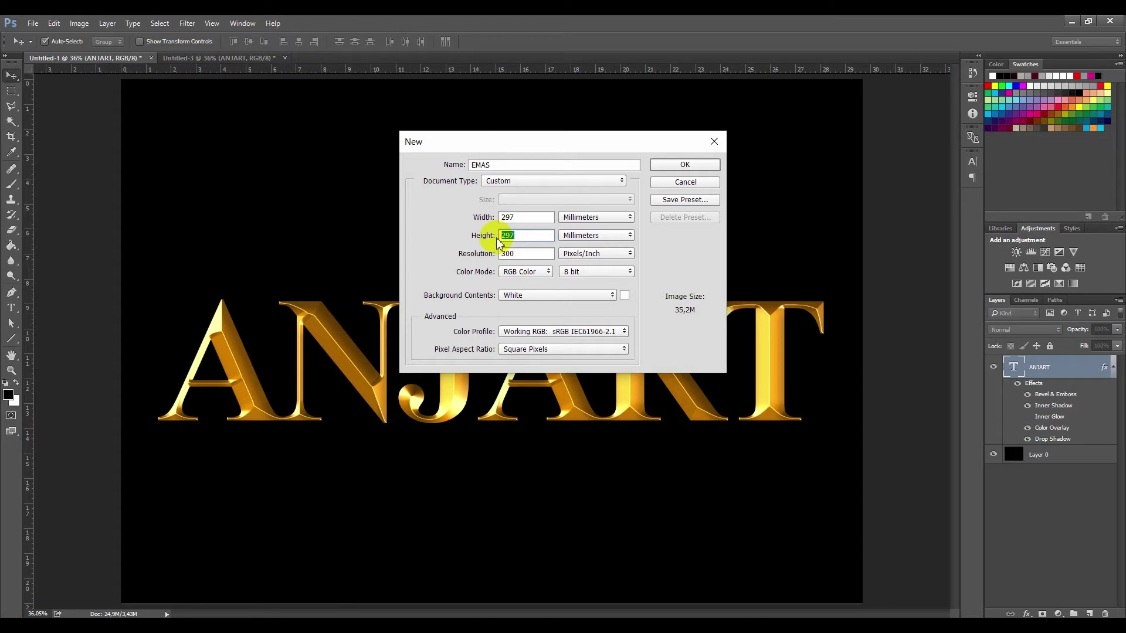
pyautogui.write('210')
pyautogui.moveTo(519, 253); pyautogui.dragTo(502, 253)
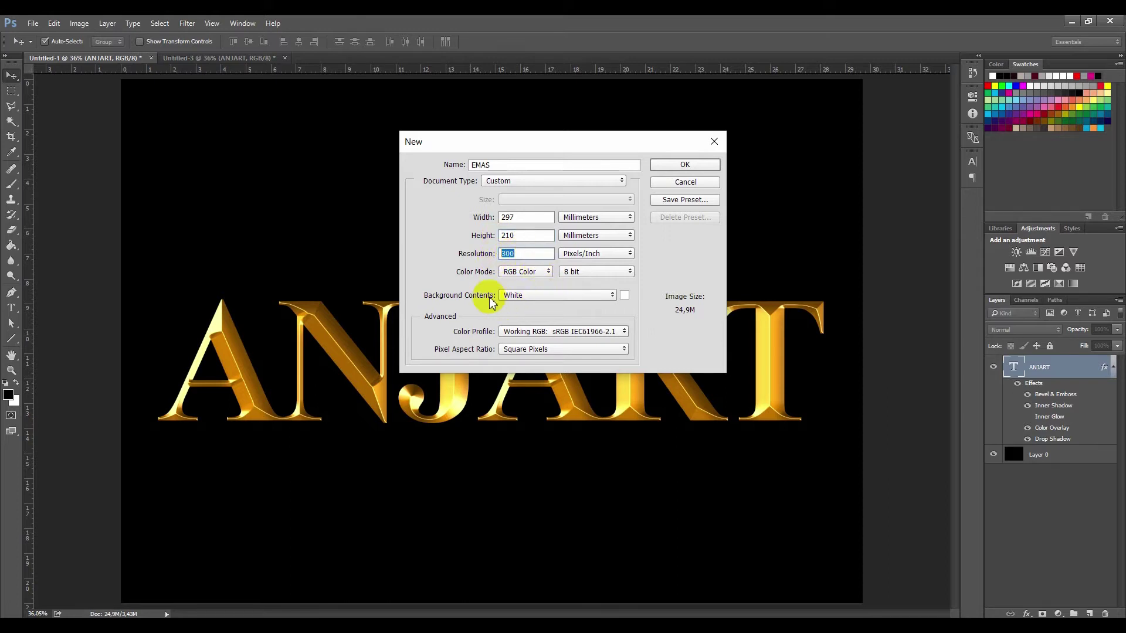
# - Give the new document a near-black background colour (#010101) and create it
pyautogui.click(536, 296)
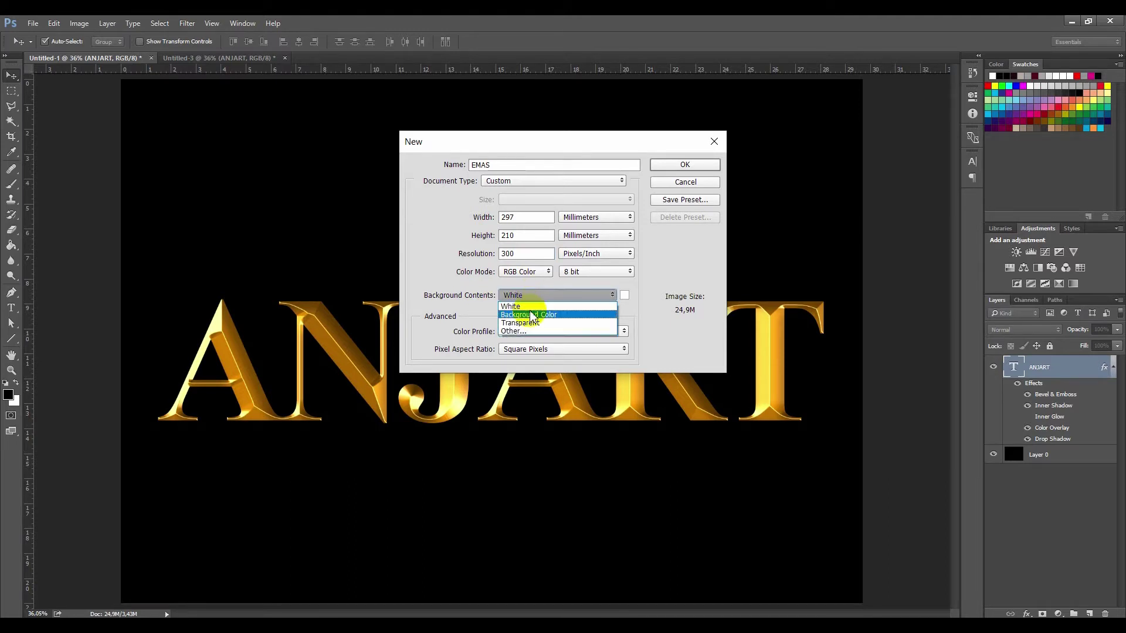
pyautogui.click(532, 315)
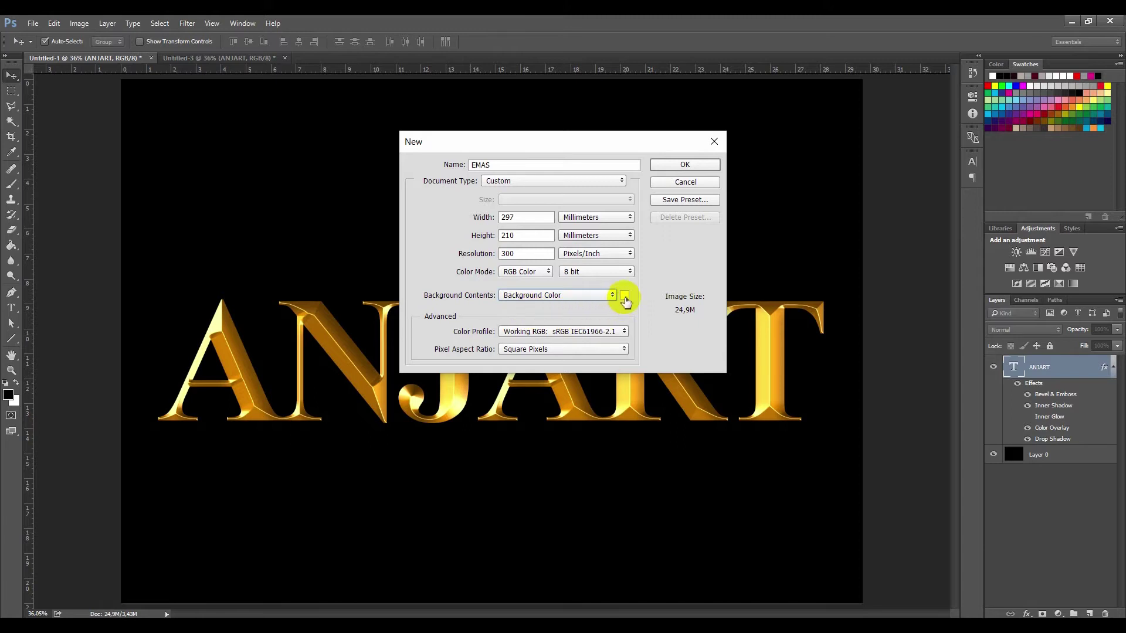
pyautogui.click(625, 301)
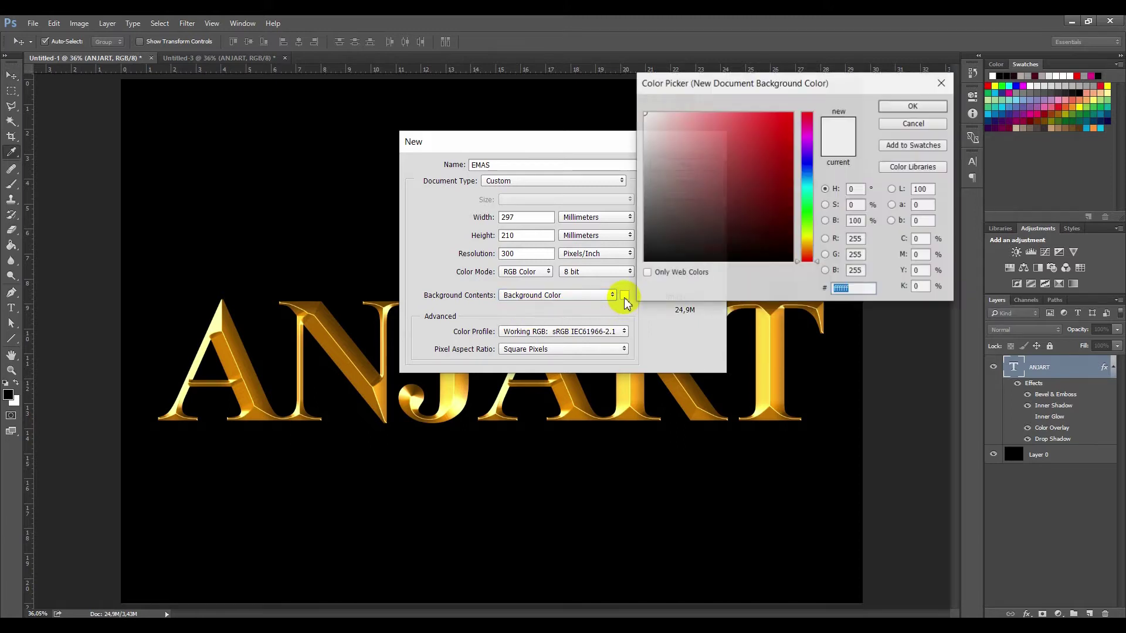
pyautogui.click(650, 233)
pyautogui.moveTo(650, 234); pyautogui.dragTo(645, 261)
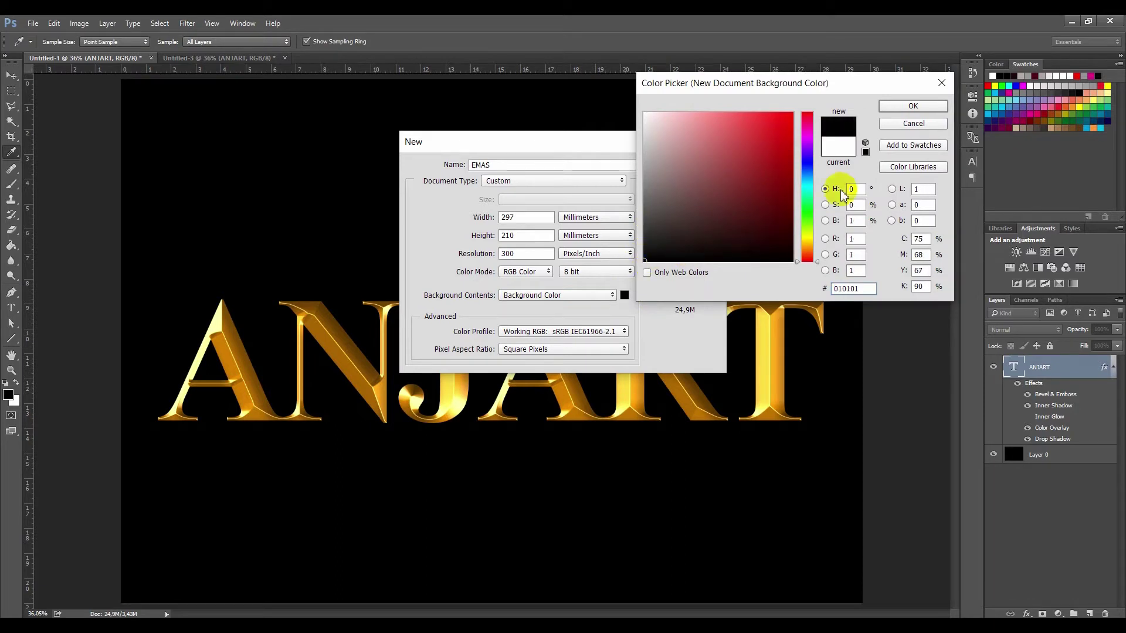
pyautogui.click(913, 106)
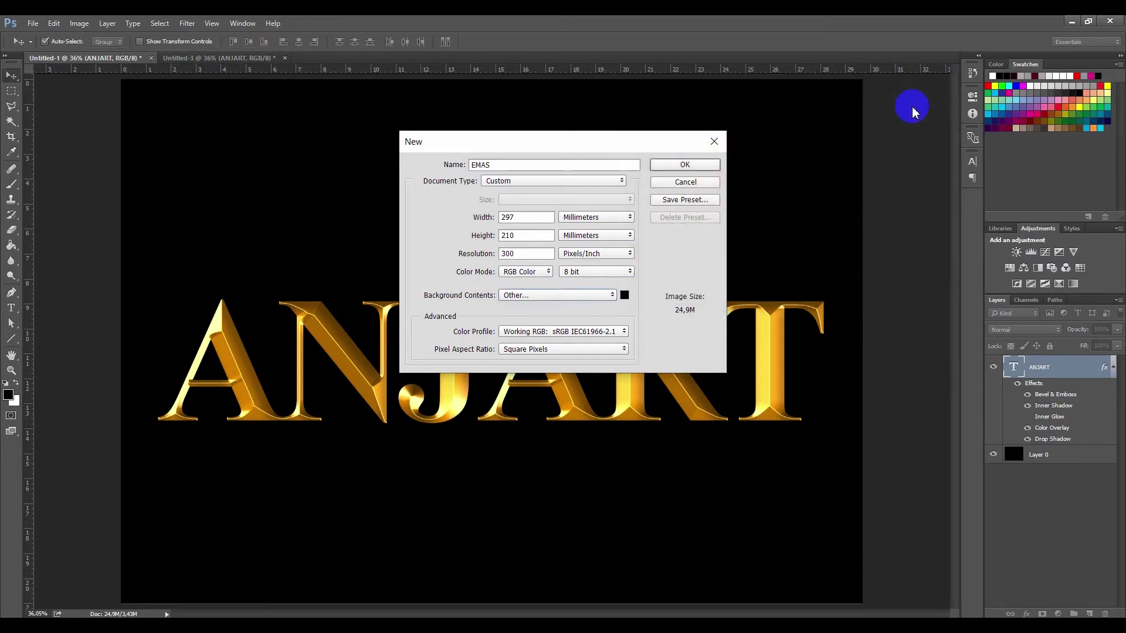
pyautogui.click(696, 166)
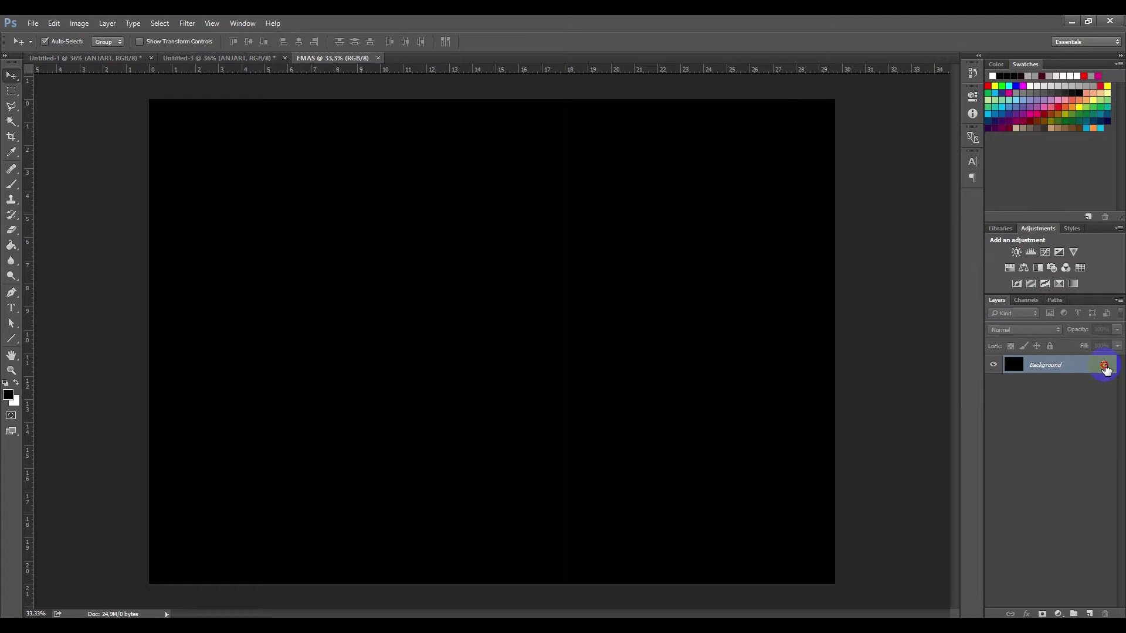
# - Remove the lock from the Background layer to turn it into a regular layer
pyautogui.moveTo(1105, 367); pyautogui.dragTo(1106, 612)
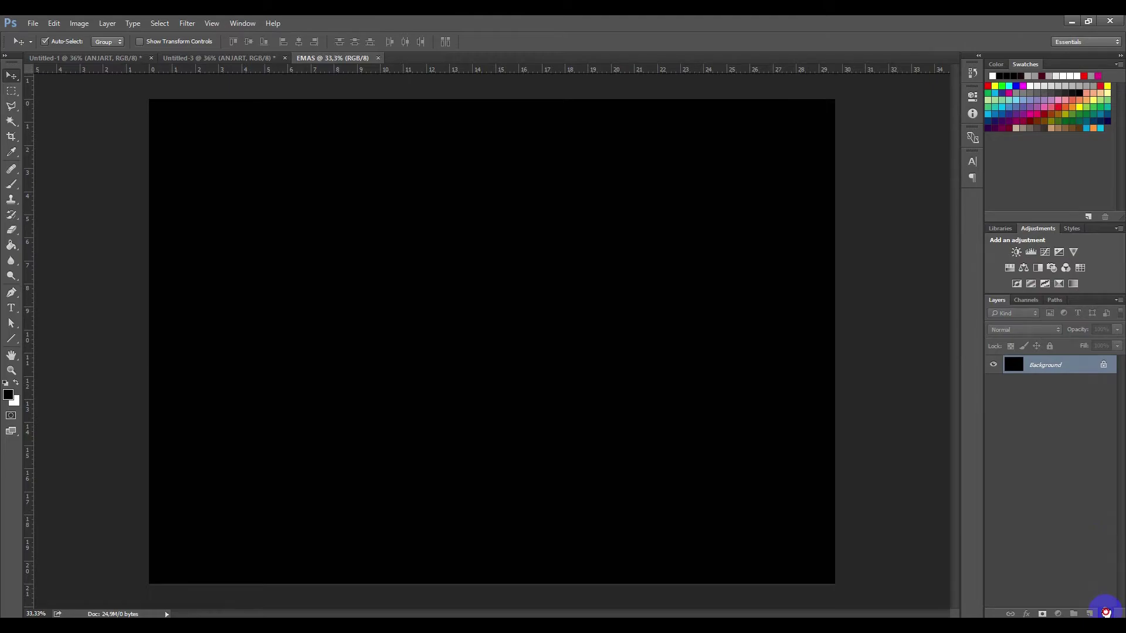
pyautogui.press('F5')
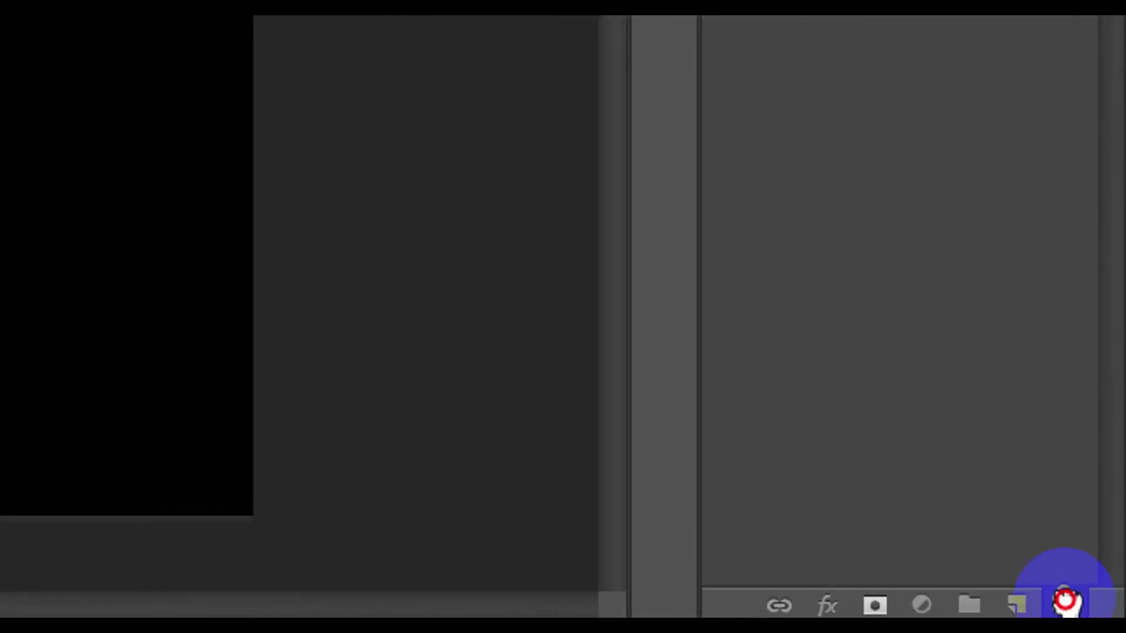
pyautogui.moveTo(1065, 600); pyautogui.dragTo(1065, 600)
pyautogui.press('F5')
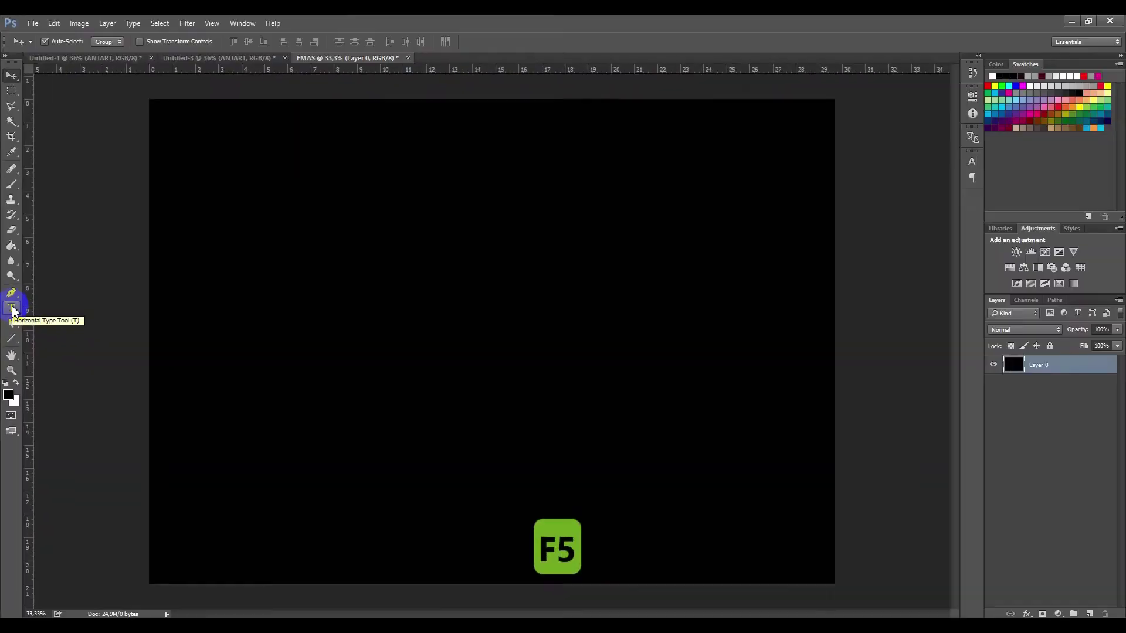
# - Activate the Horizontal Type tool and hide the black Layer 0
pyautogui.click(35, 328)
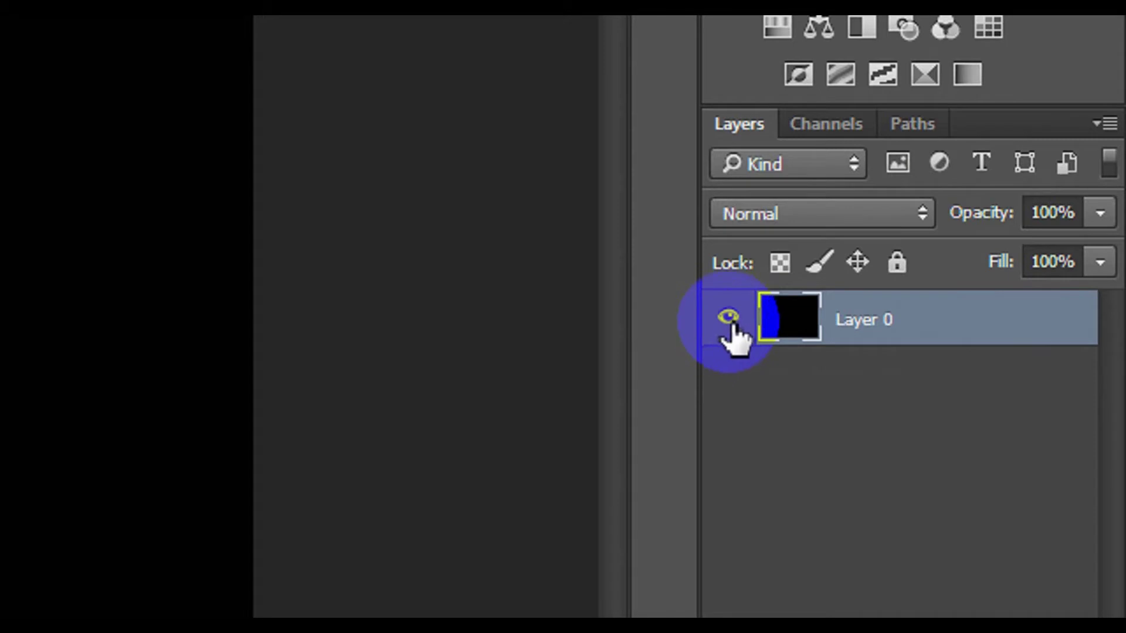
pyautogui.click(728, 319)
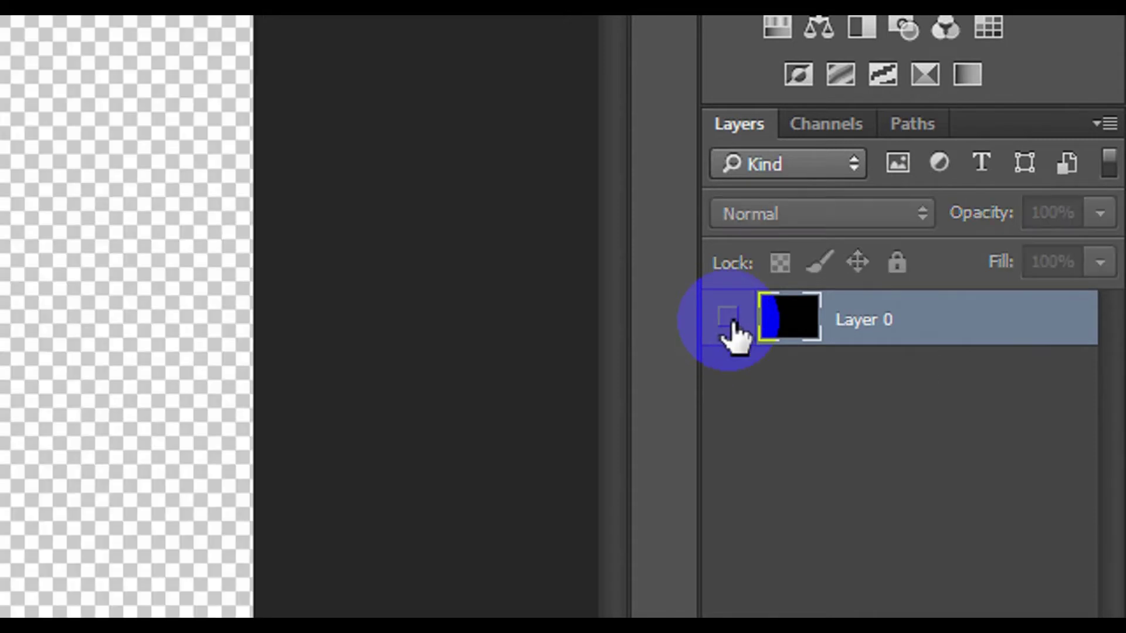
pyautogui.press('F5')
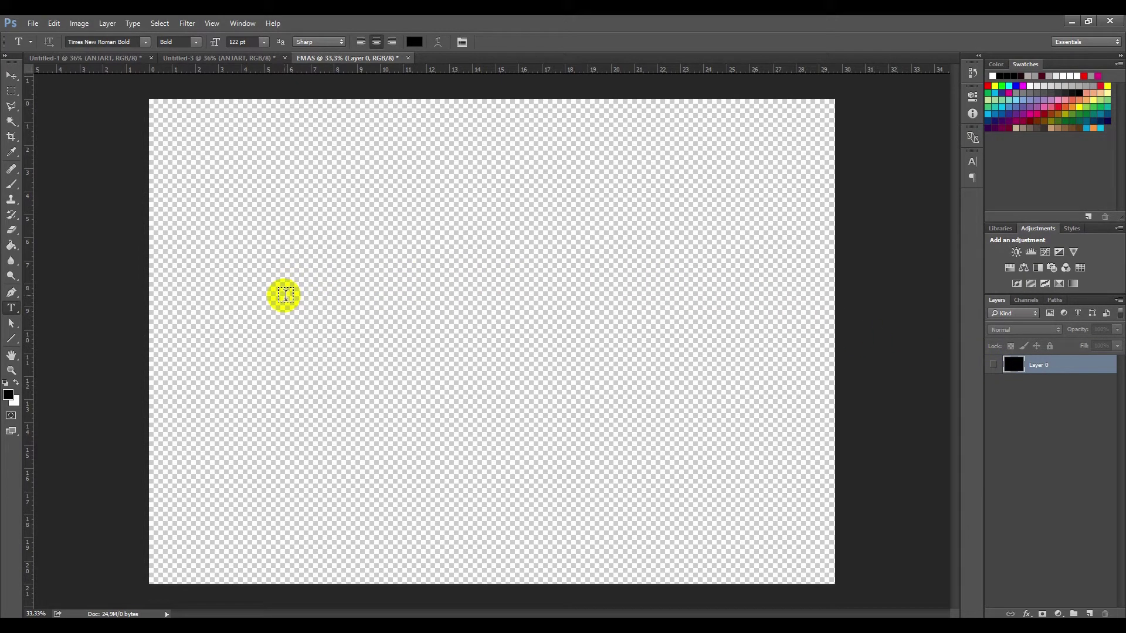
# - Add the text ANJART in capitals and move it to the middle of the canvas
pyautogui.click(285, 295)
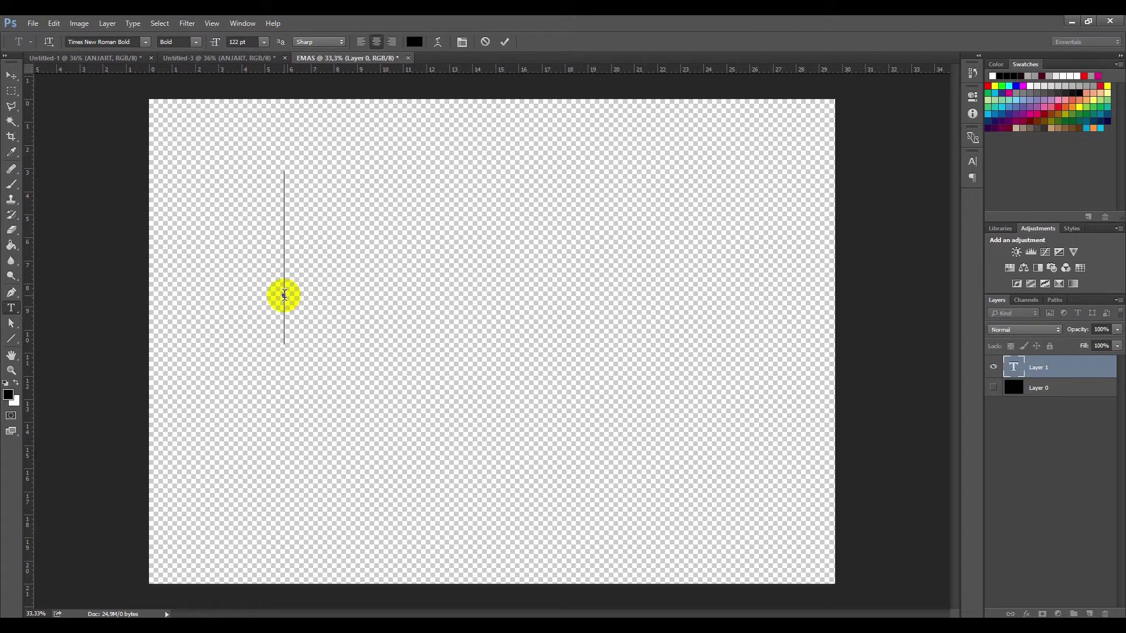
pyautogui.write('ANJ')
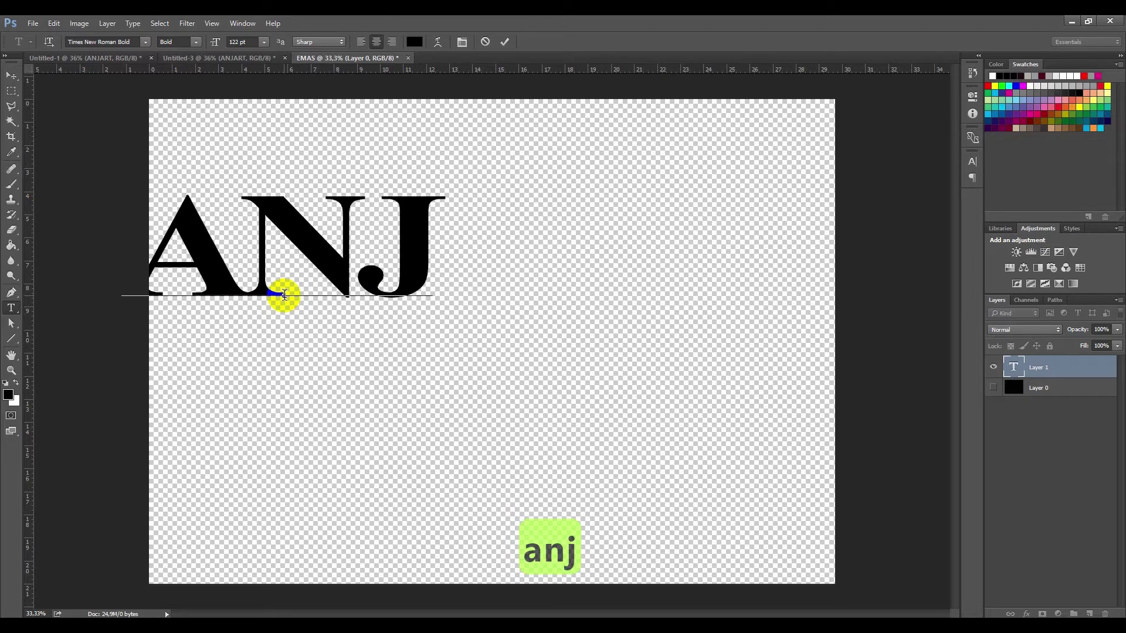
pyautogui.write('ART')
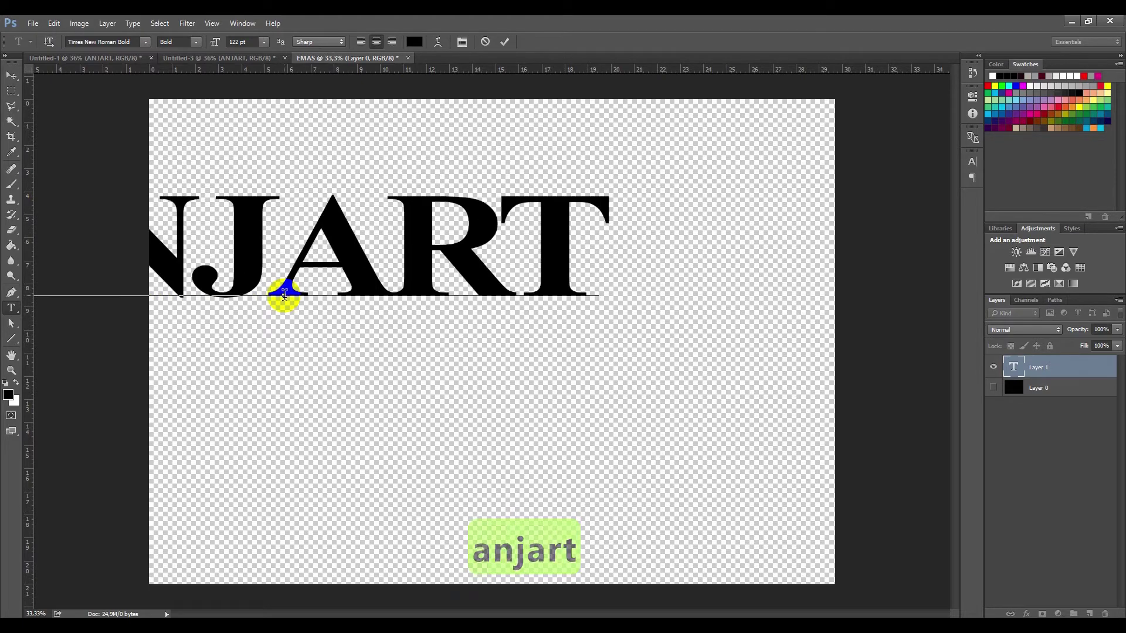
pyautogui.click(345, 219)
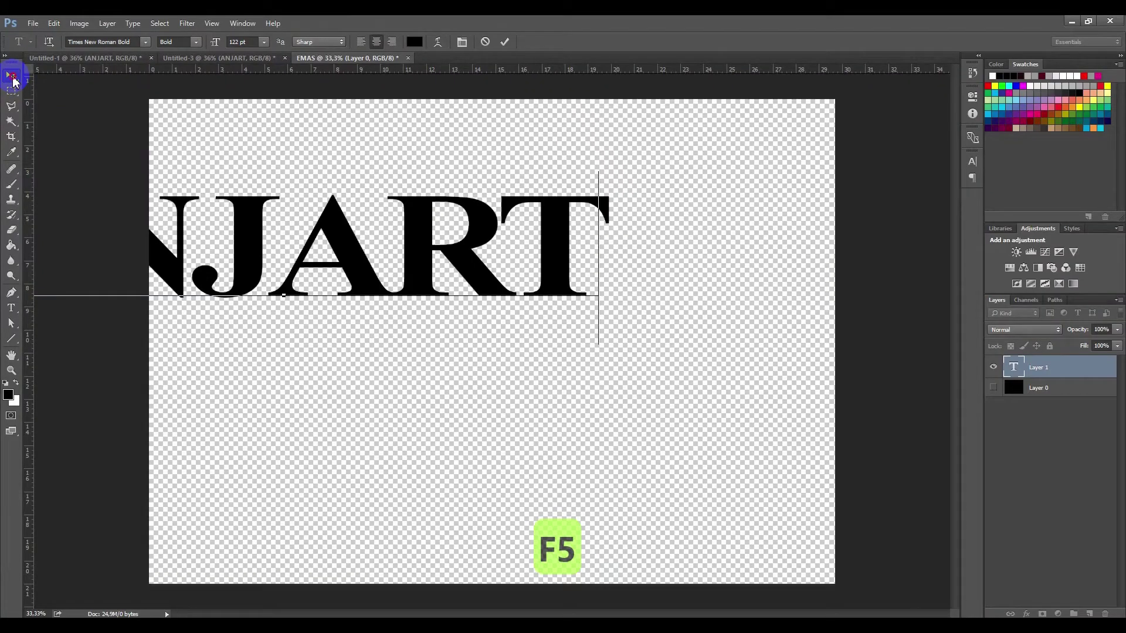
pyautogui.click(38, 202)
pyautogui.moveTo(246, 230); pyautogui.dragTo(453, 324)
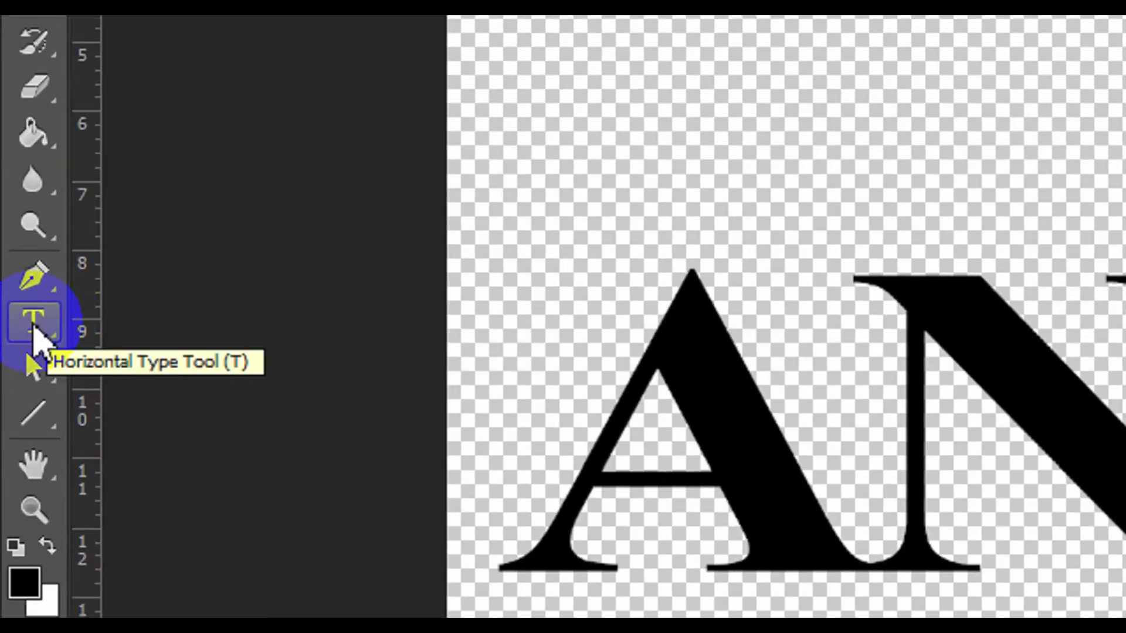
# - Select the whole ANJART text with the Type tool, give it the Times New Roman Bold font in Bold style, and leave text editing
pyautogui.press('F5')
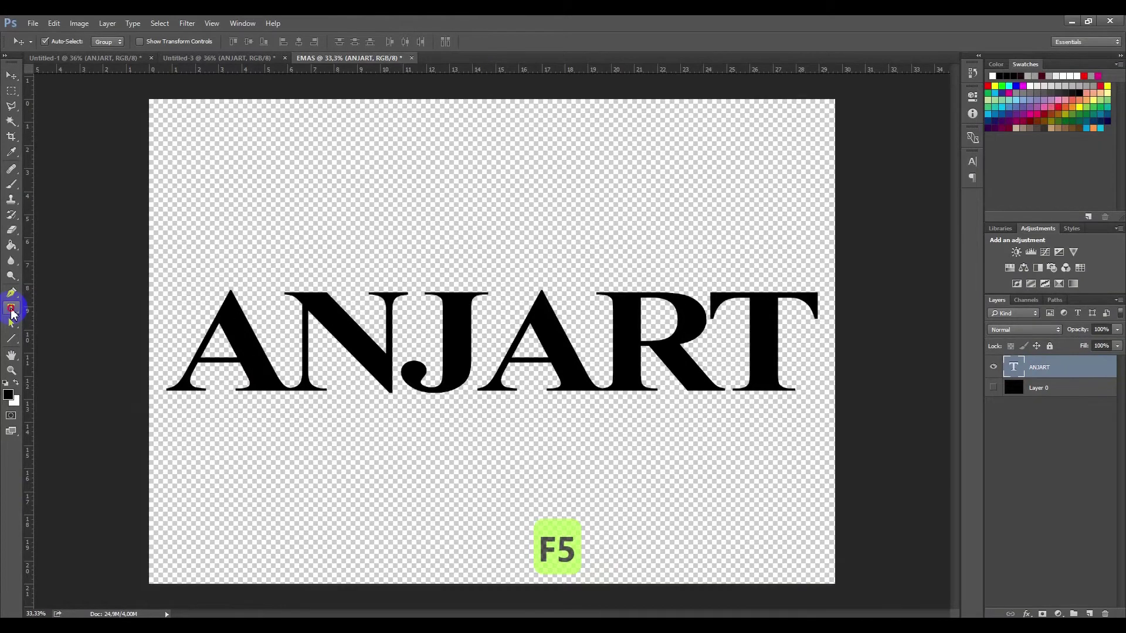
pyautogui.click(11, 309)
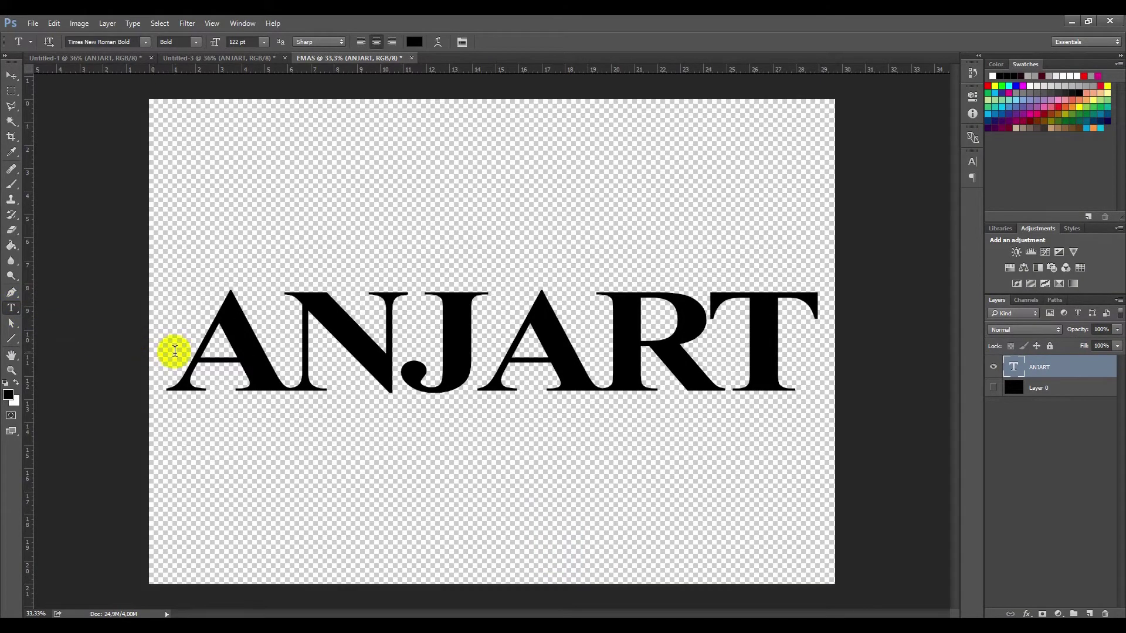
pyautogui.moveTo(181, 372); pyautogui.dragTo(771, 334)
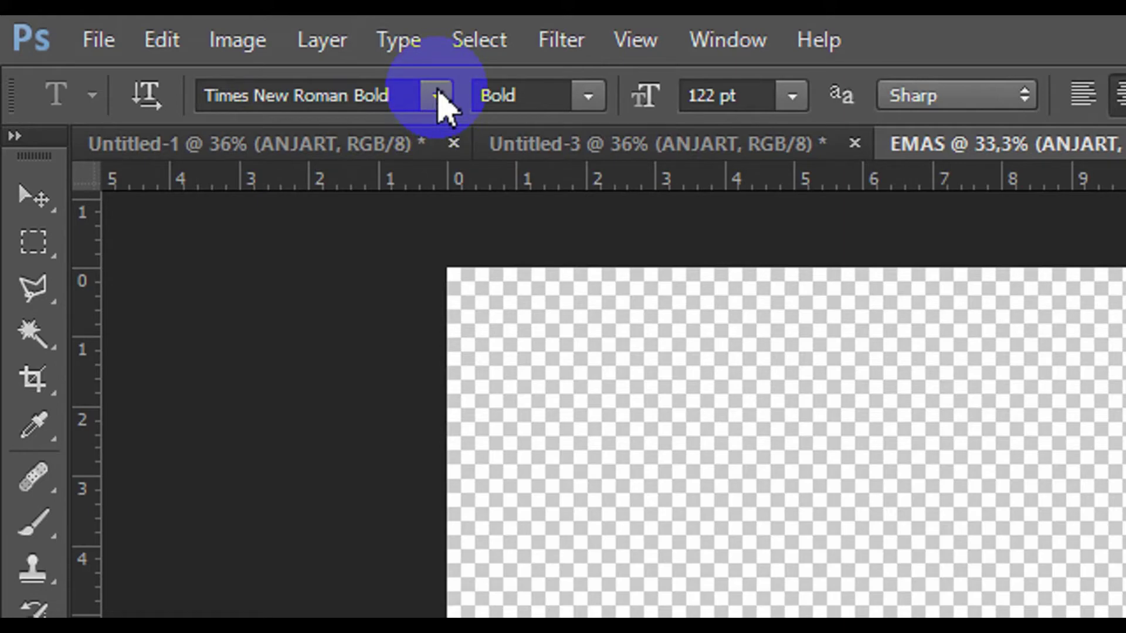
pyautogui.press('F5')
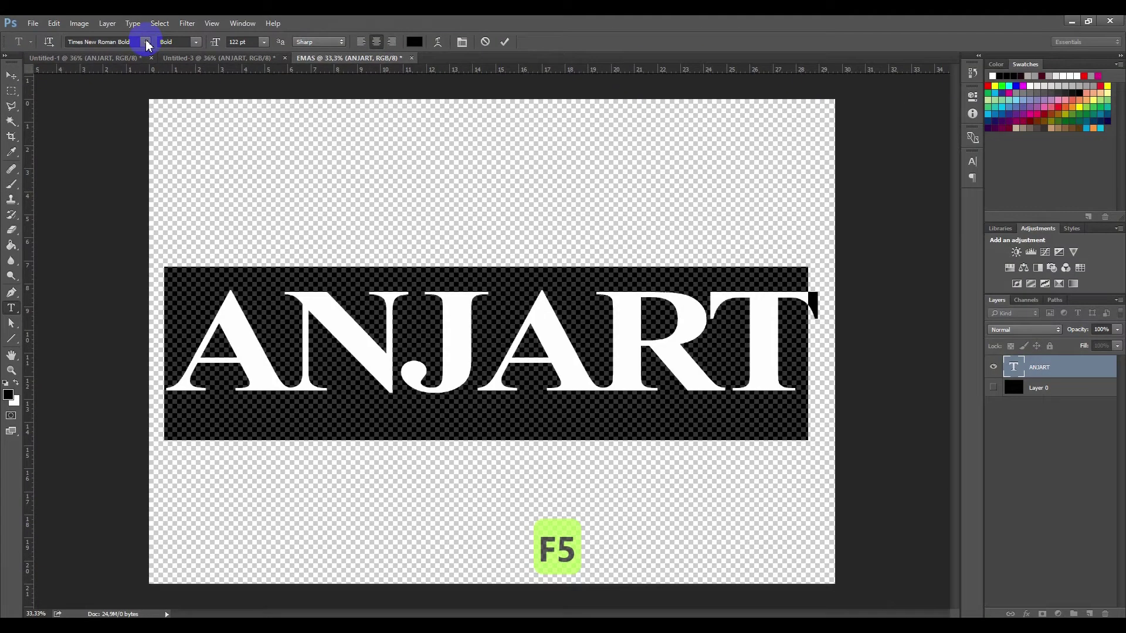
pyautogui.click(147, 42)
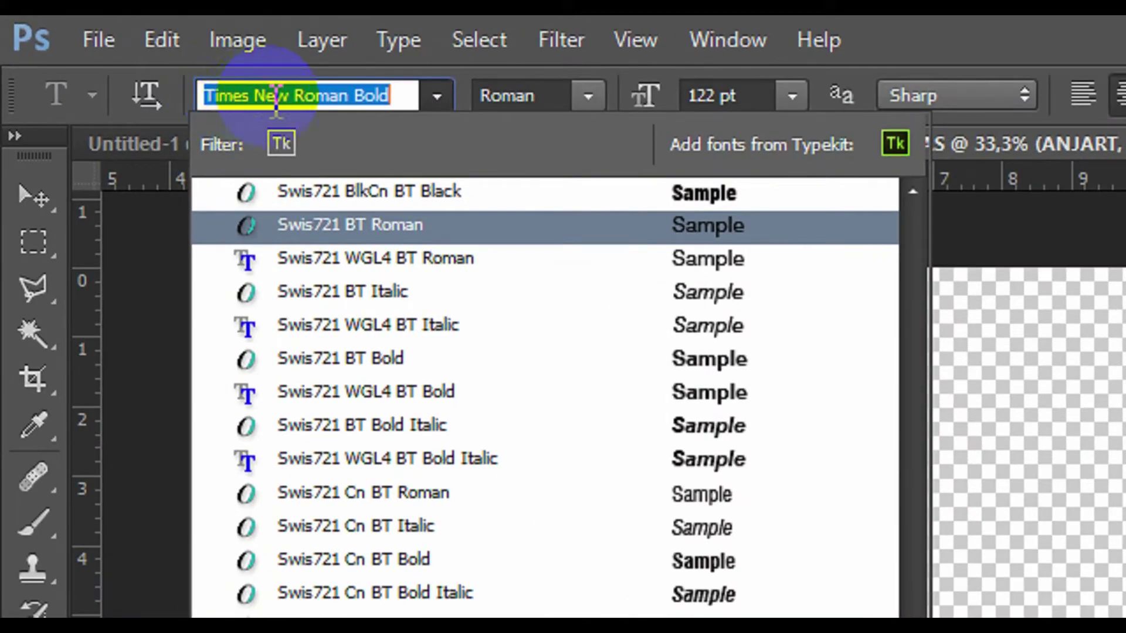
pyautogui.click(405, 96)
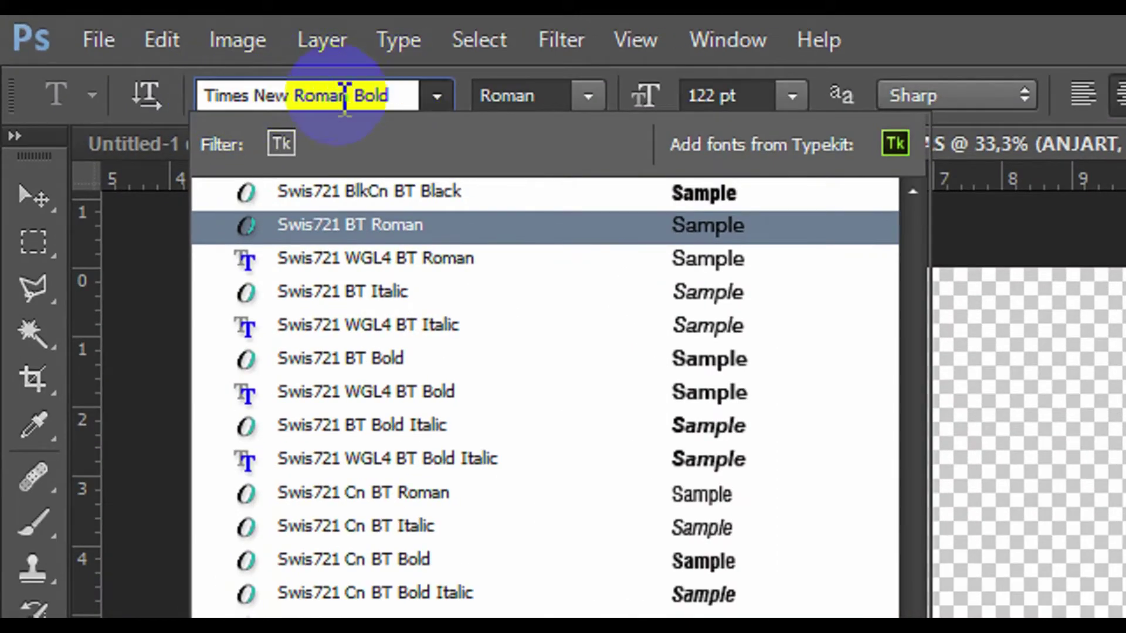
pyautogui.click(588, 97)
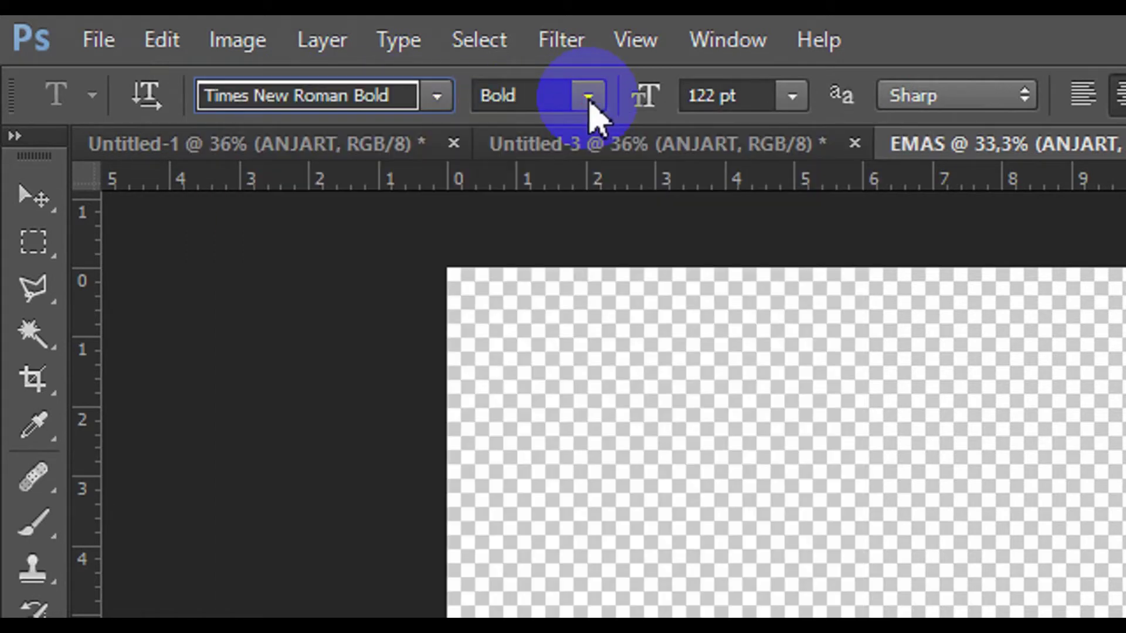
pyautogui.click(587, 95)
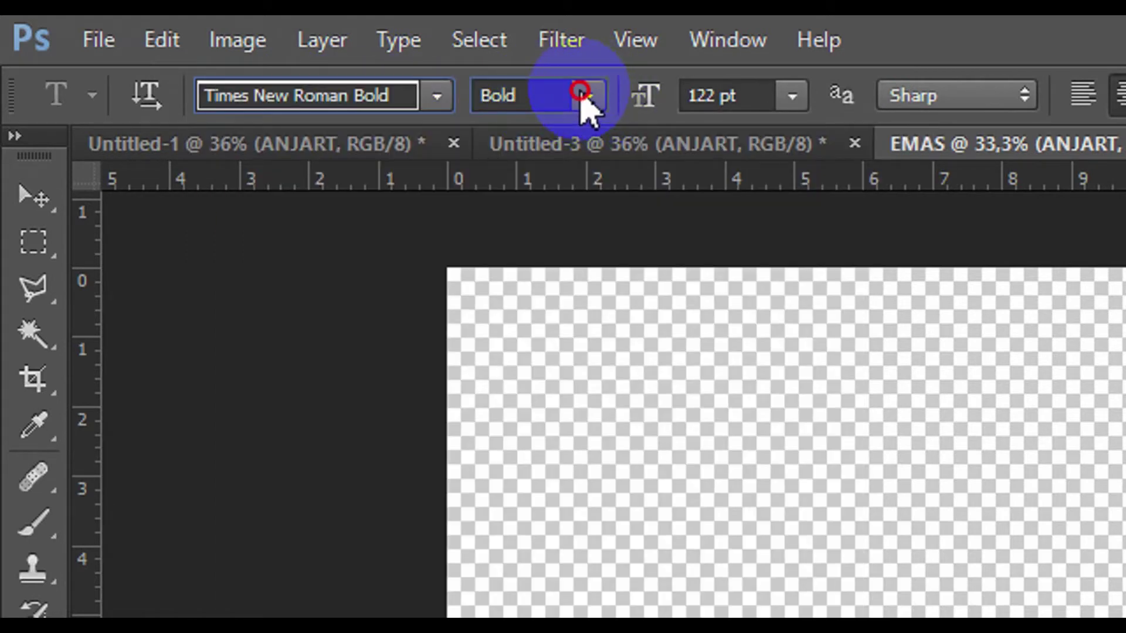
pyautogui.click(545, 191)
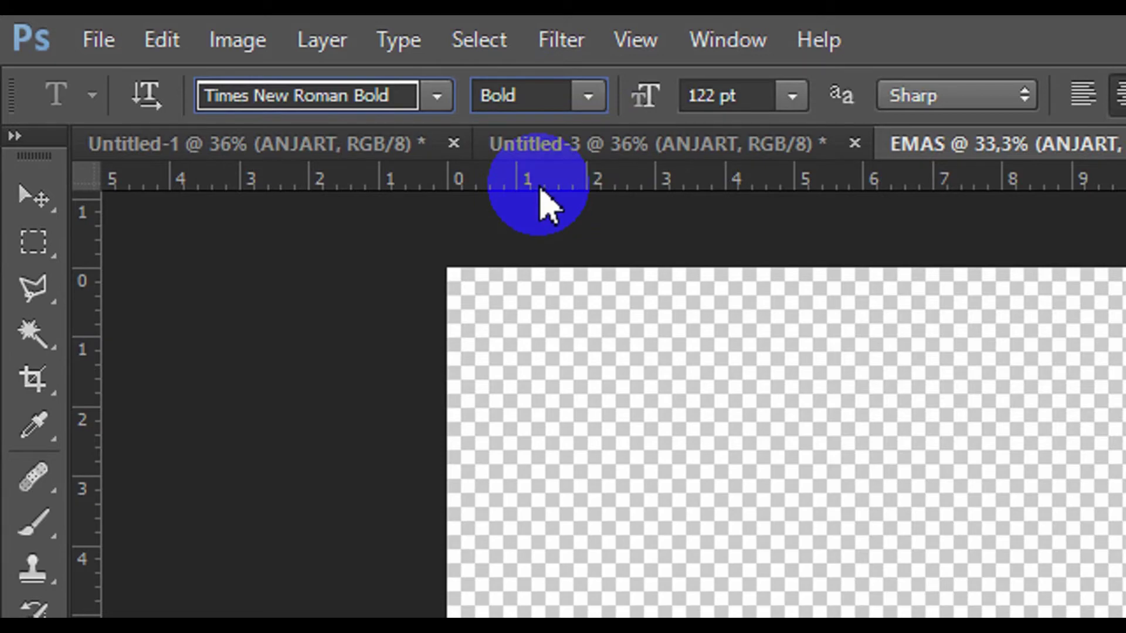
pyautogui.press('F5')
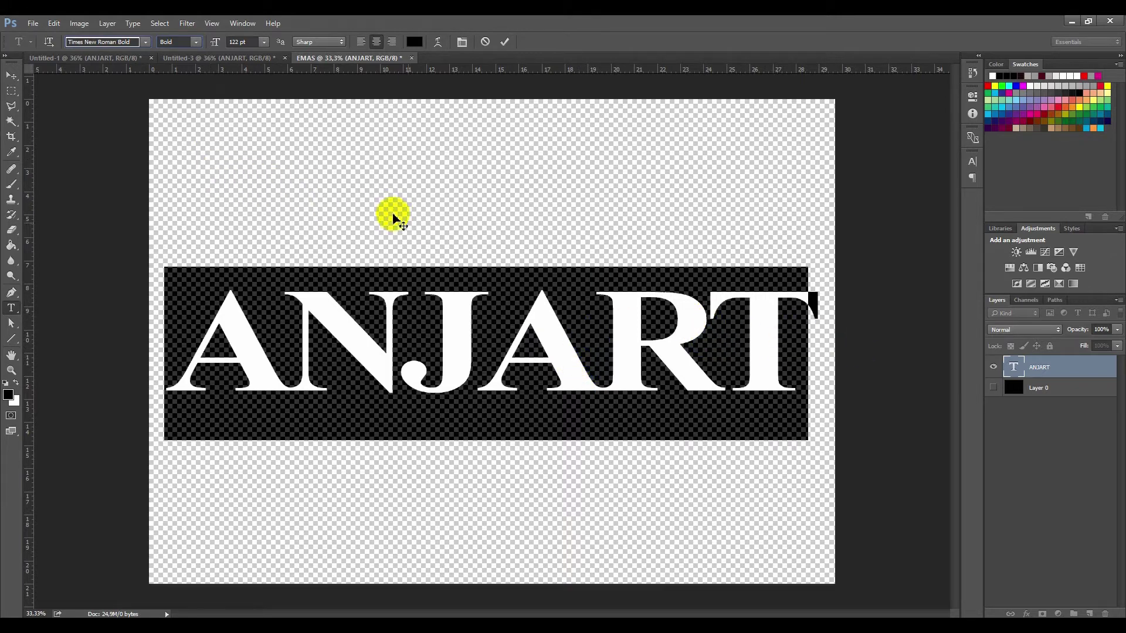
pyautogui.click(11, 75)
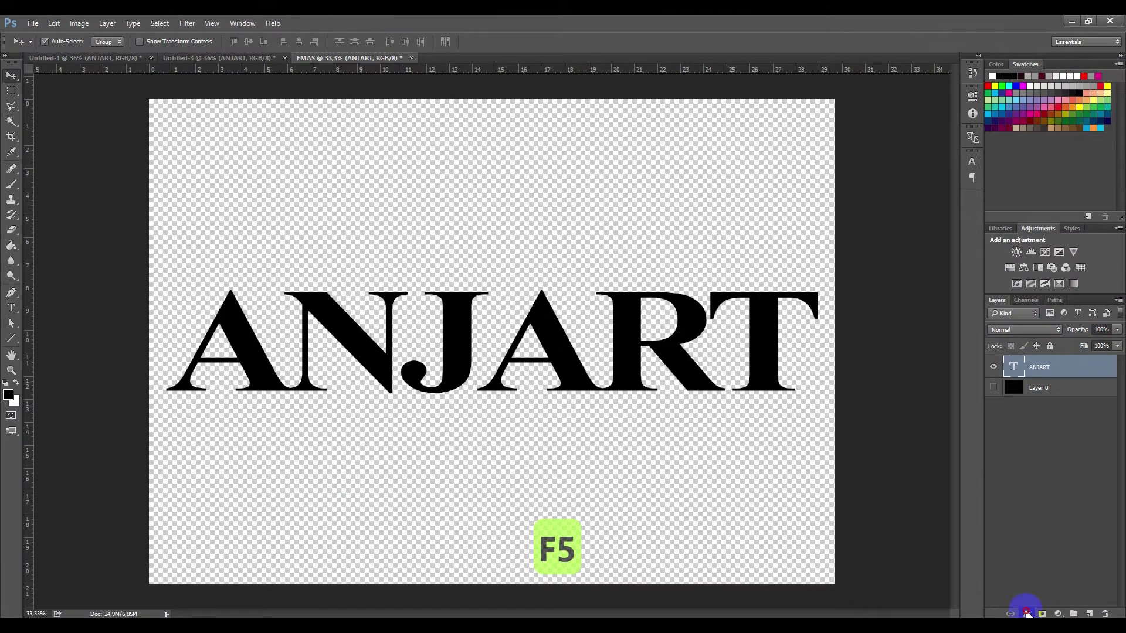
# - Open the Blending Options of the ANJART layer and move the Layer Style dialog aside to uncover the first letters
pyautogui.click(829, 605)
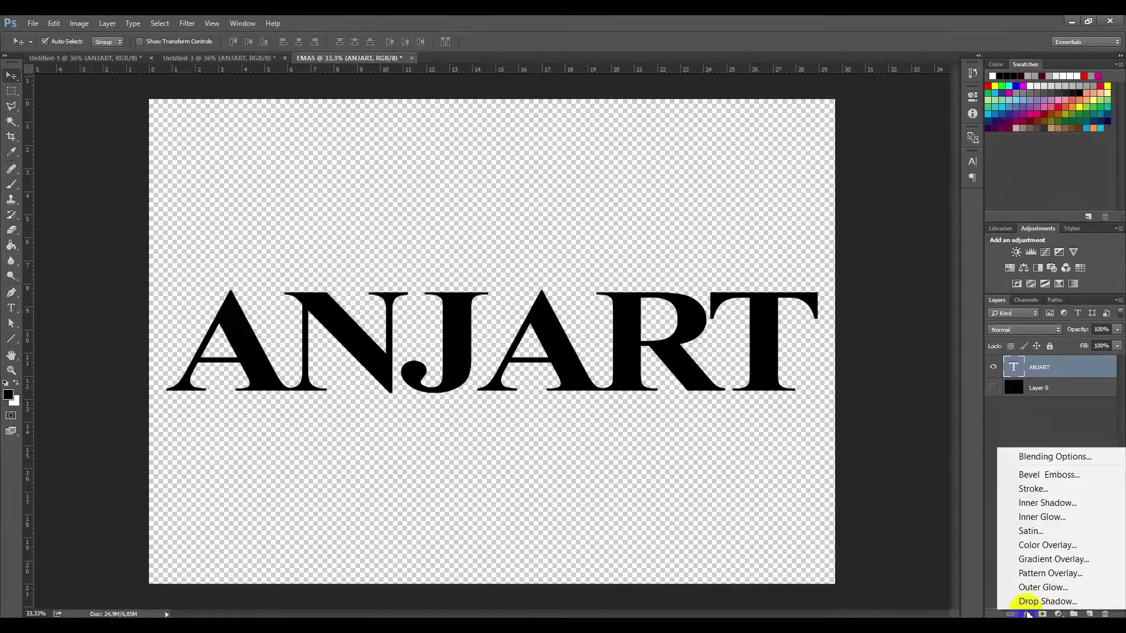
pyautogui.click(1025, 457)
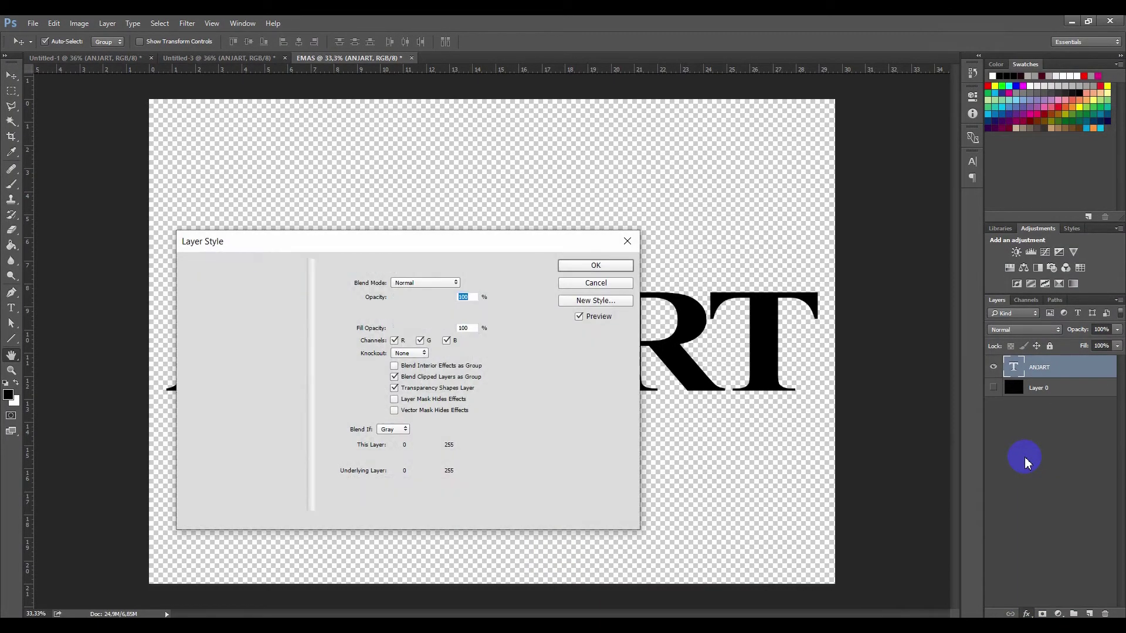
pyautogui.moveTo(466, 249); pyautogui.dragTo(765, 182)
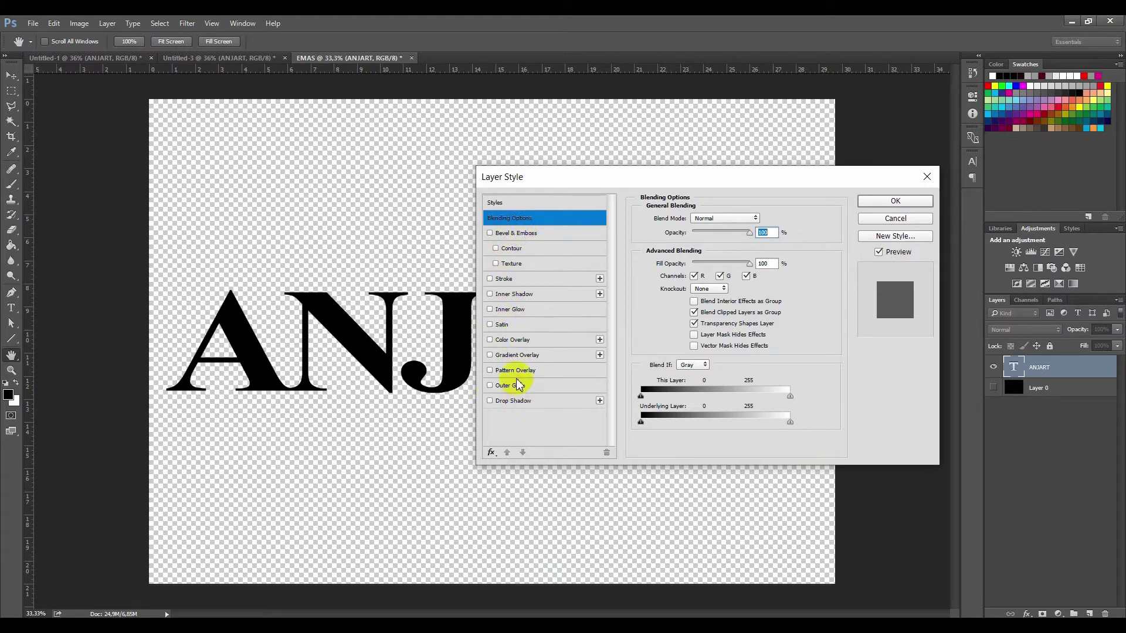
# - Enable the Bevel & Emboss, Inner Shadow, Color Overlay and Drop Shadow effects for the ANJART layer
pyautogui.click(490, 233)
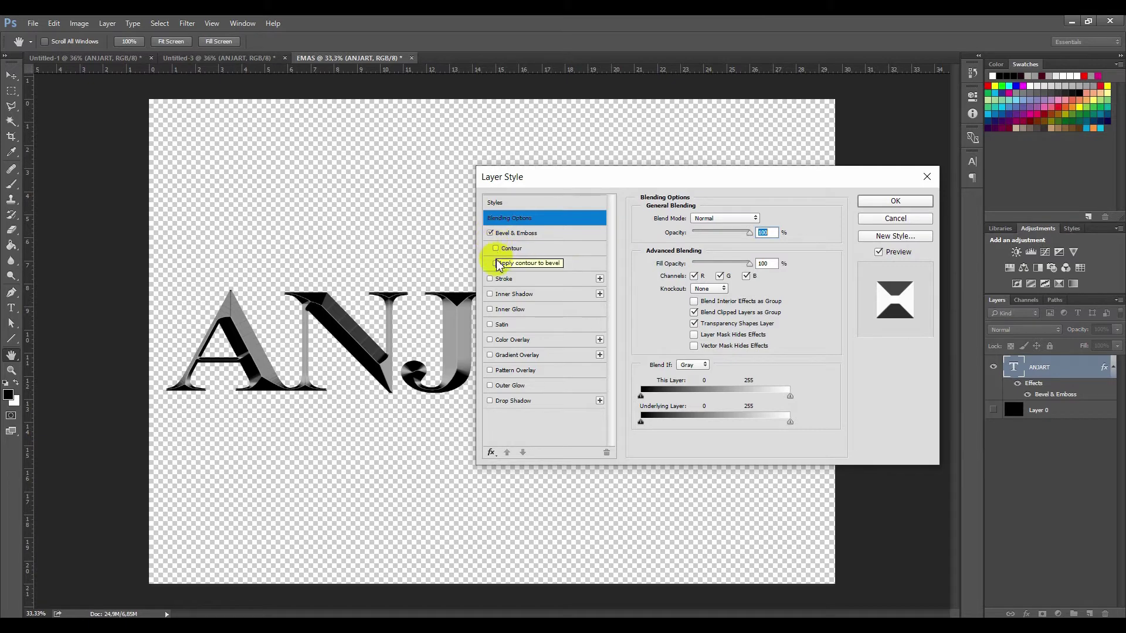
pyautogui.click(491, 295)
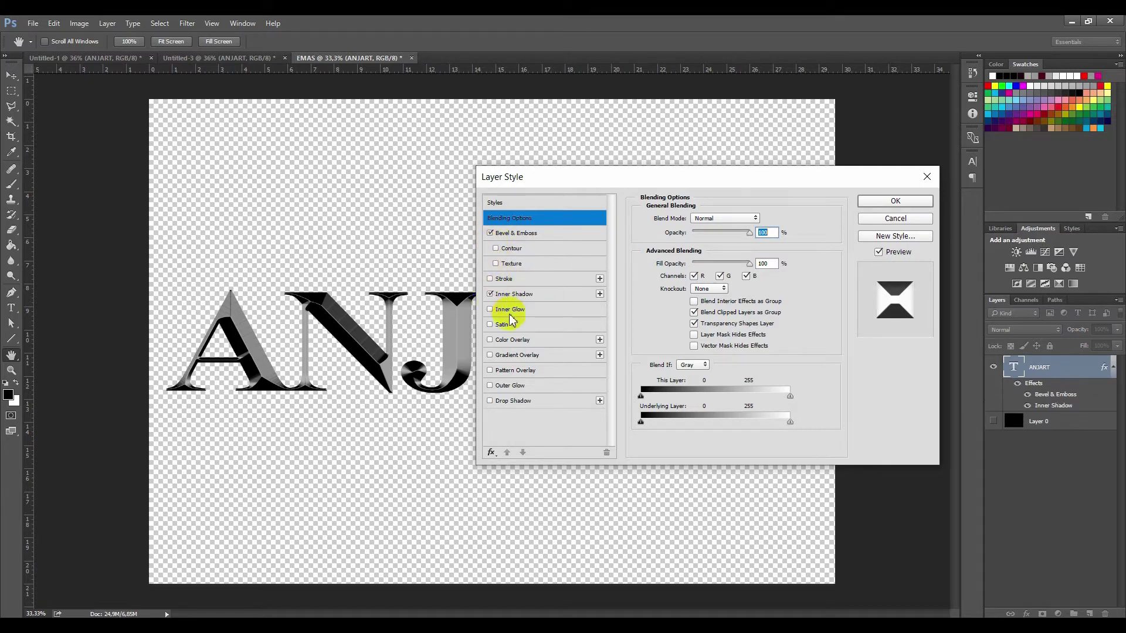
pyautogui.click(491, 340)
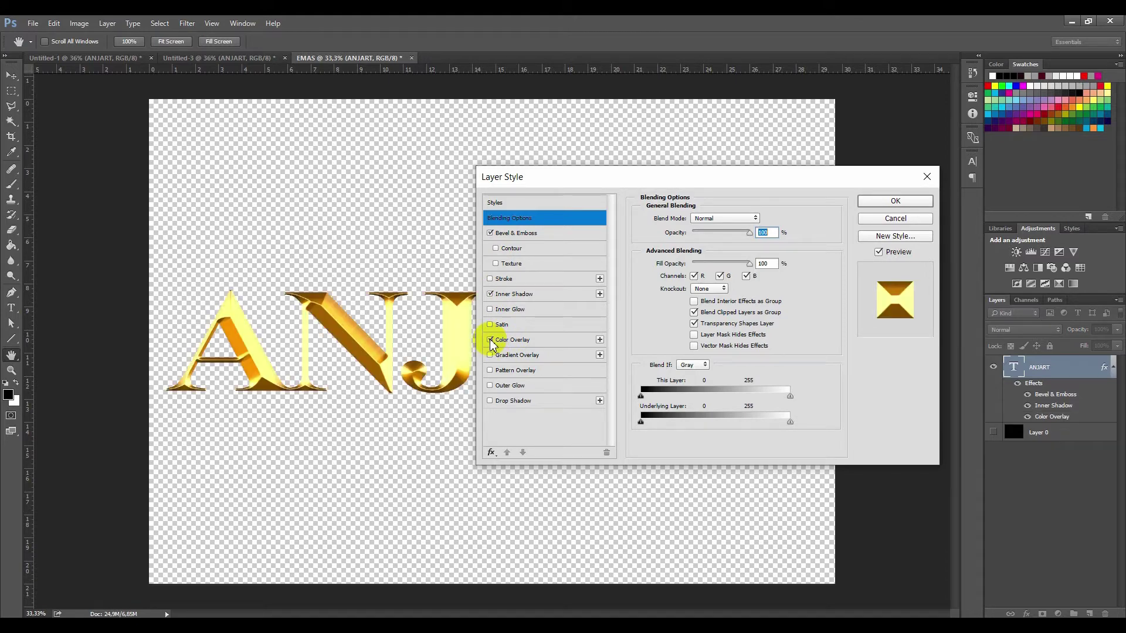
pyautogui.click(491, 401)
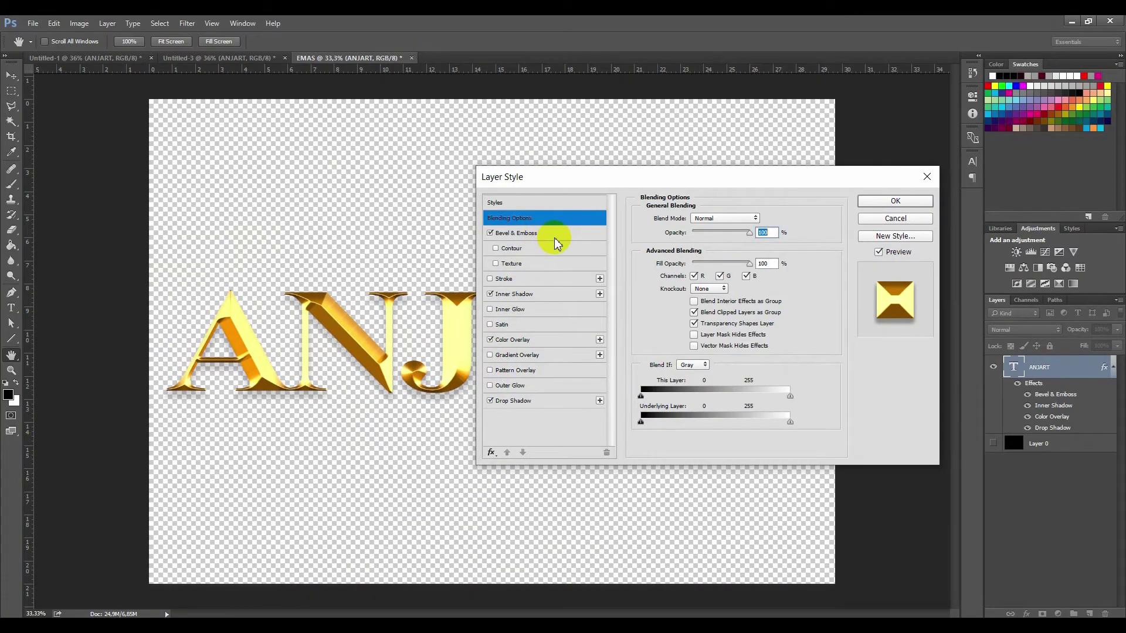
# - Set the Bevel & Emboss structure to the Inner Bevel style with the Chisel Hard technique
pyautogui.click(556, 241)
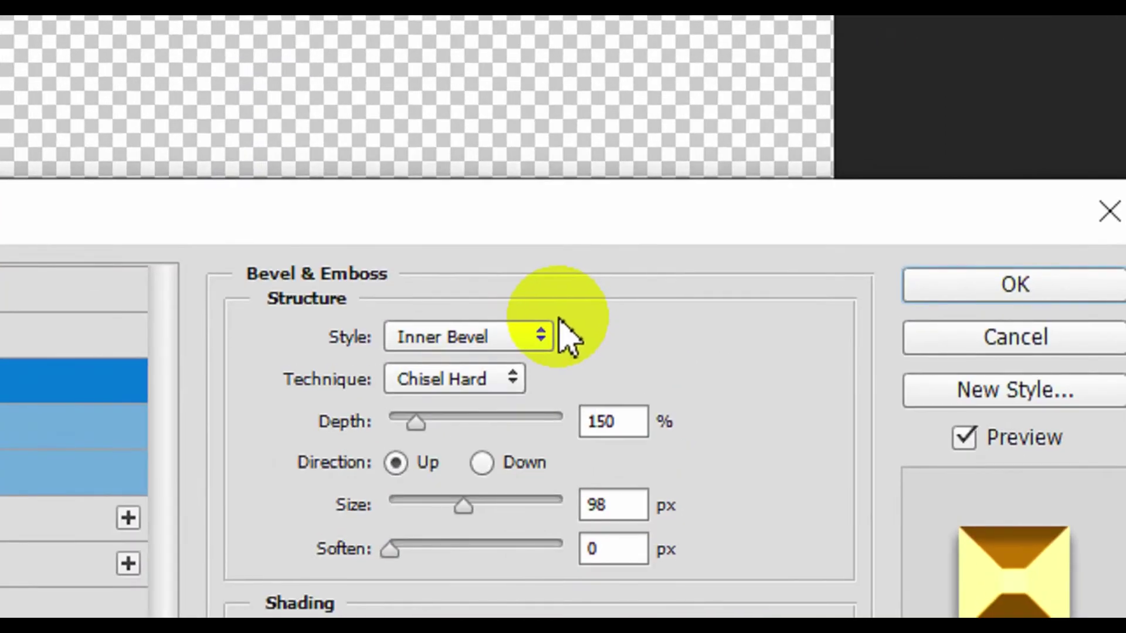
pyautogui.click(560, 326)
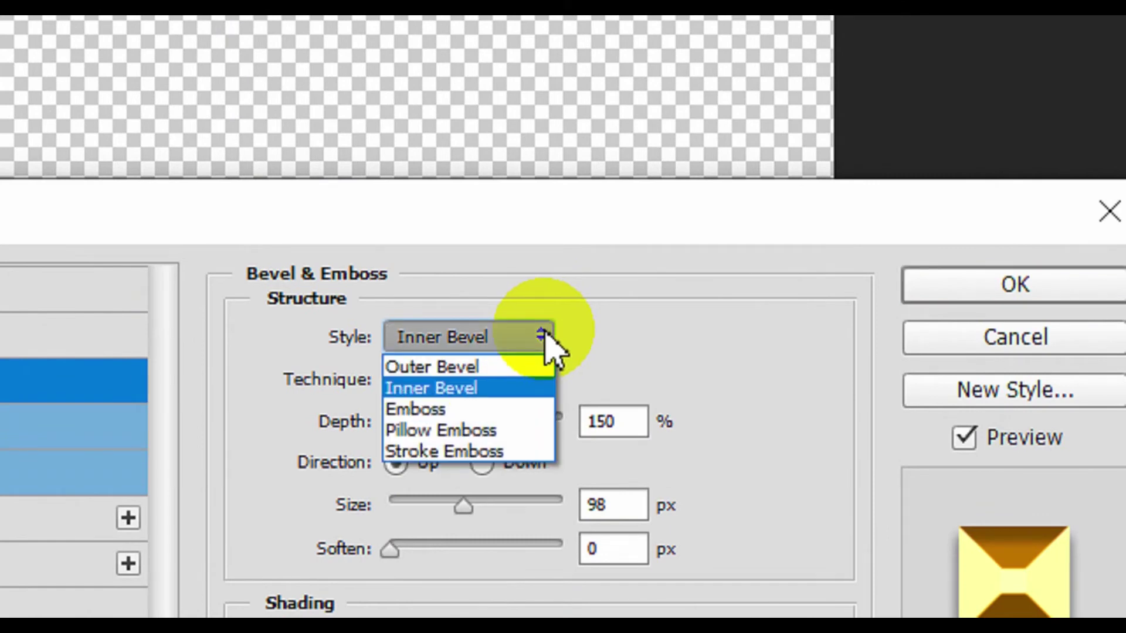
pyautogui.click(472, 390)
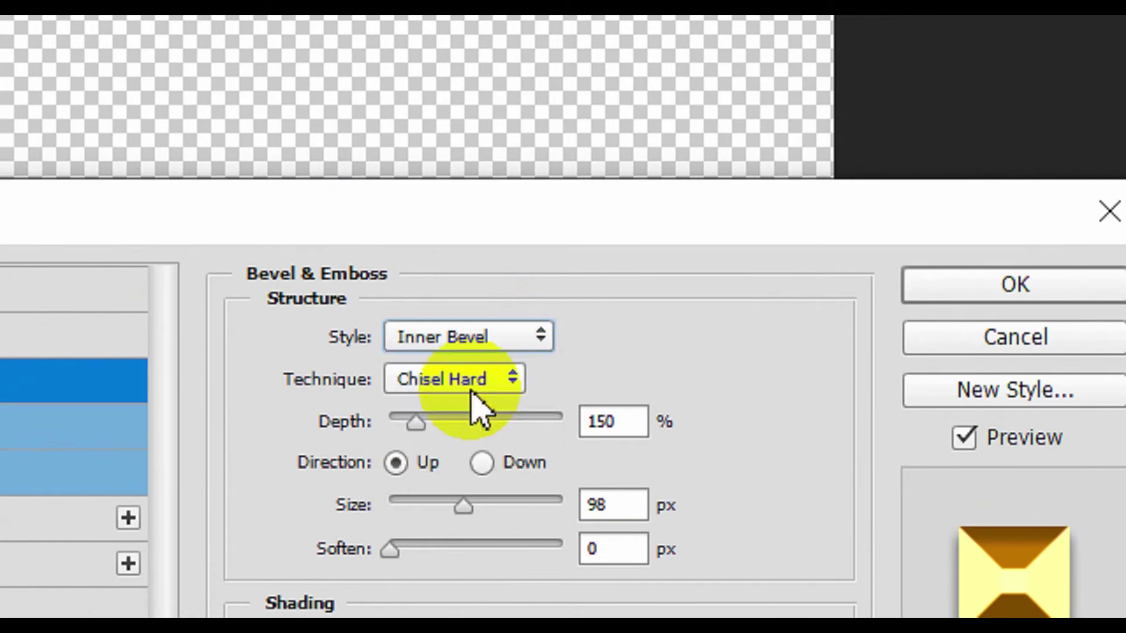
pyautogui.click(516, 379)
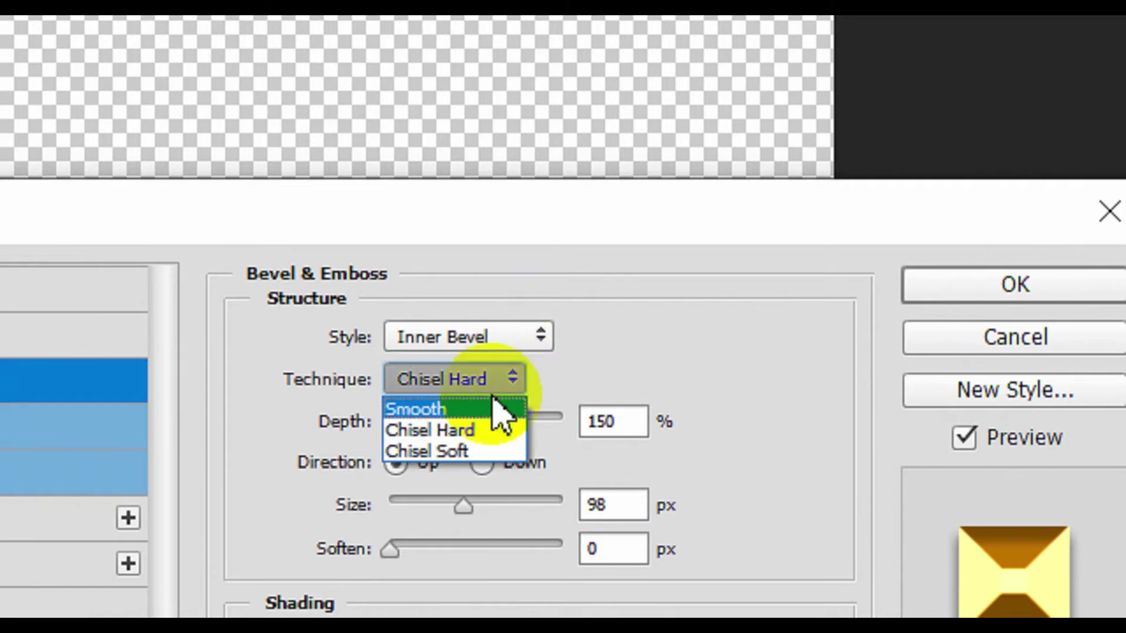
pyautogui.click(467, 430)
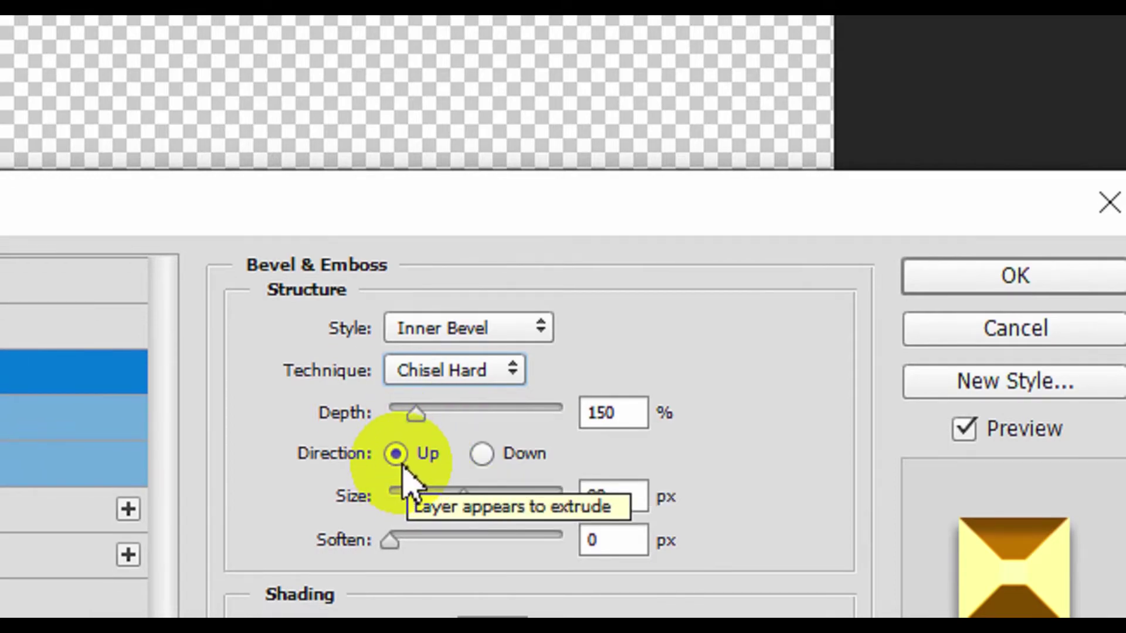
pyautogui.press('F5')
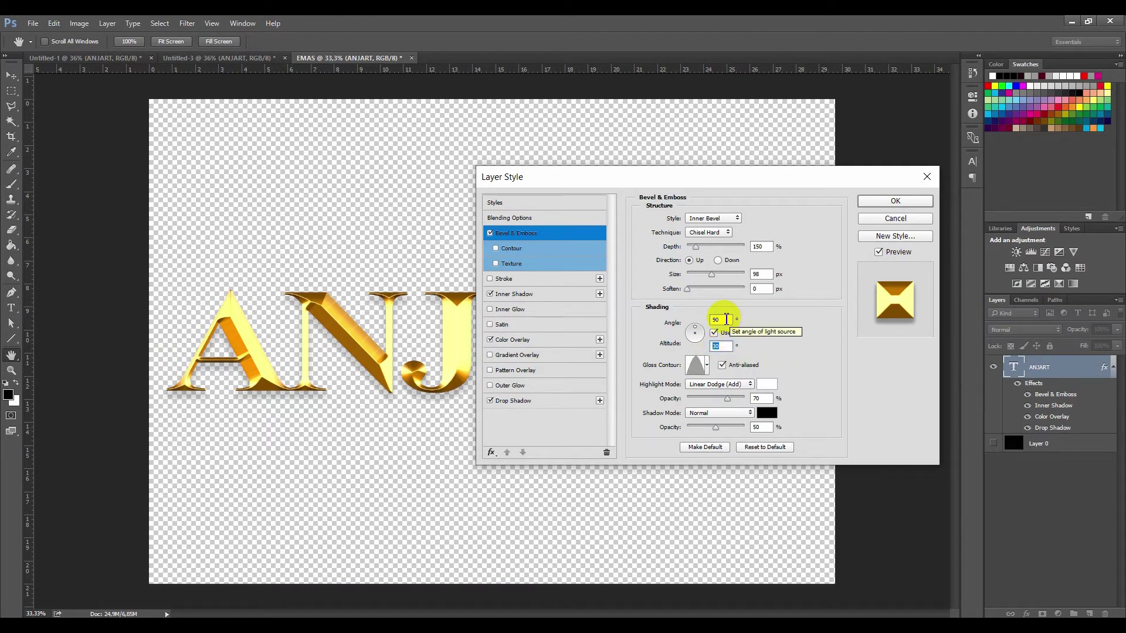
# - Set the bevel's shading angle to 60° with an altitude of 30°
pyautogui.click(712, 320)
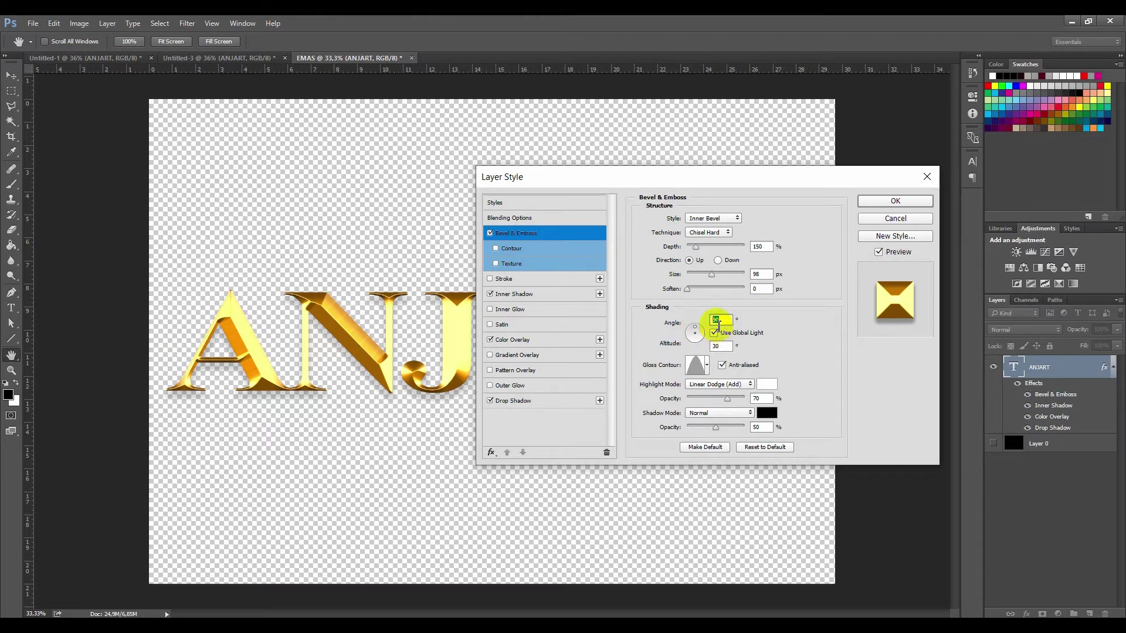
pyautogui.write('6')
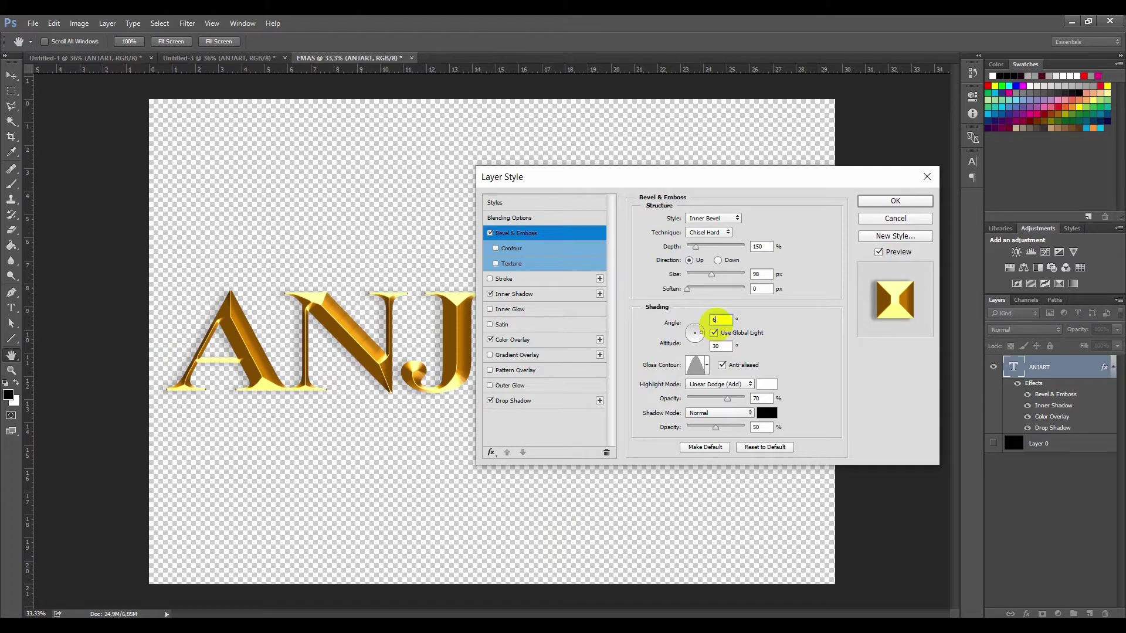
pyautogui.write('0')
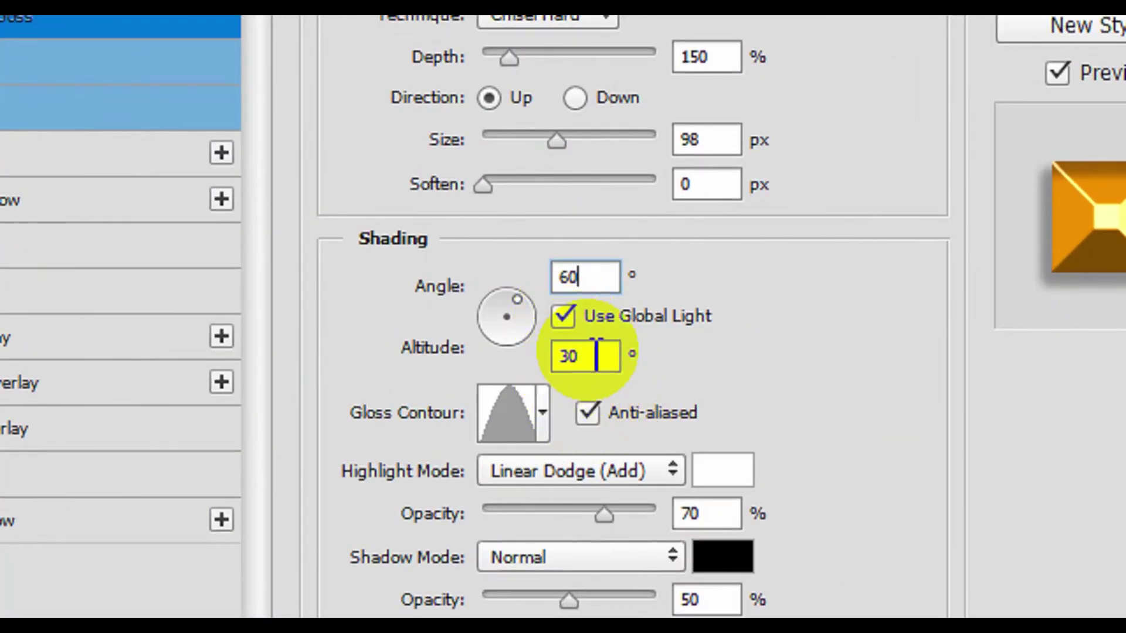
pyautogui.moveTo(596, 356); pyautogui.dragTo(556, 352)
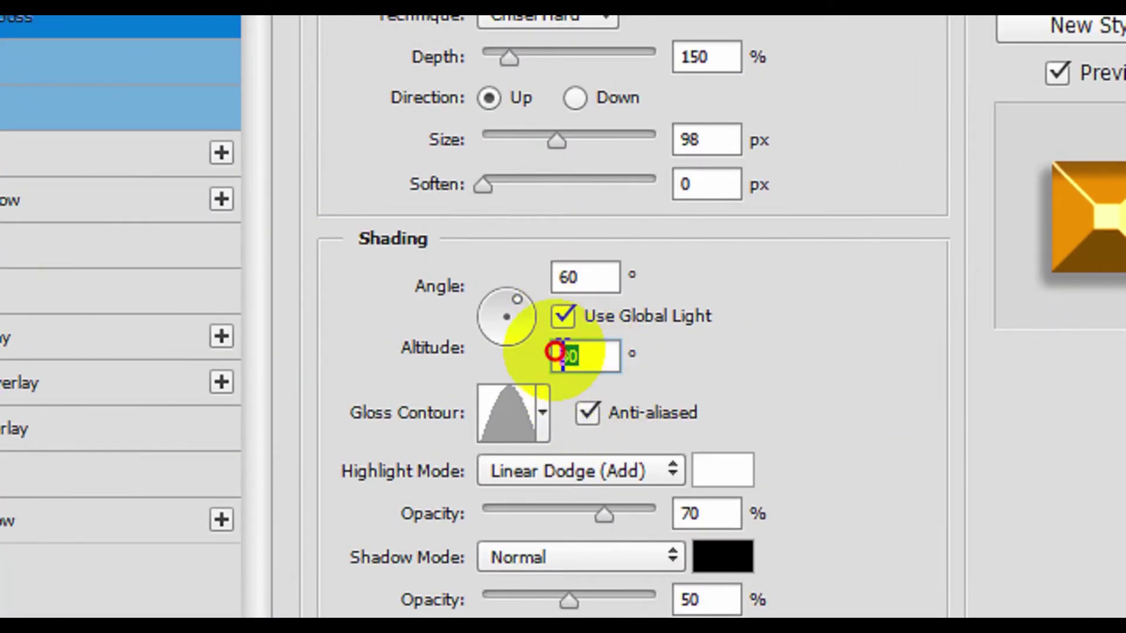
# - Choose the Cone gloss contour for the bevel shading
pyautogui.click(544, 414)
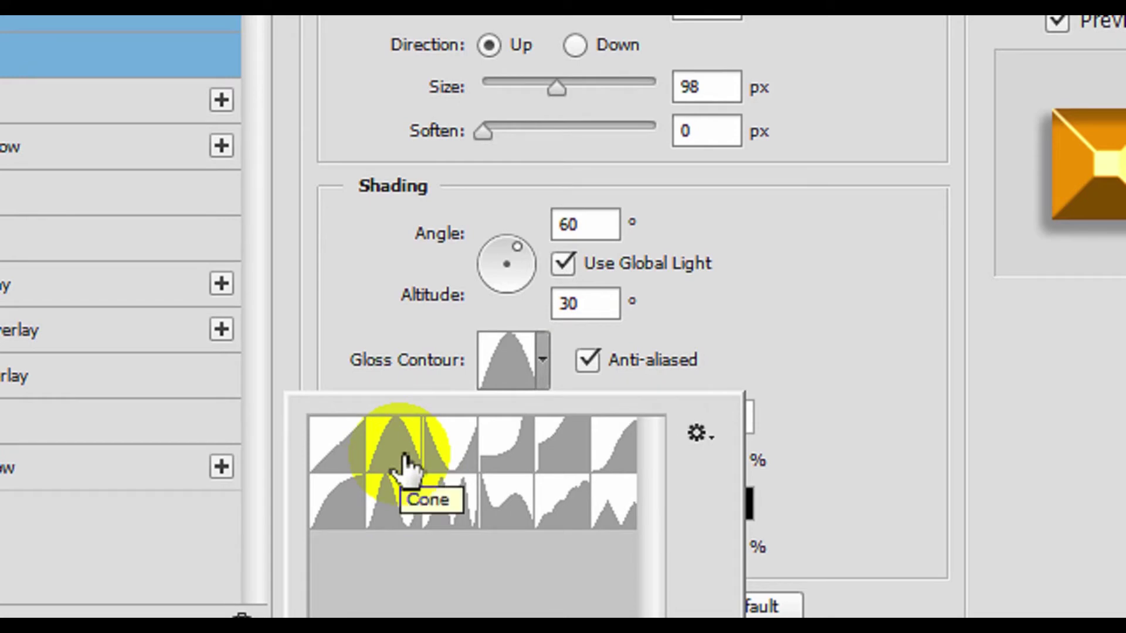
pyautogui.click(407, 463)
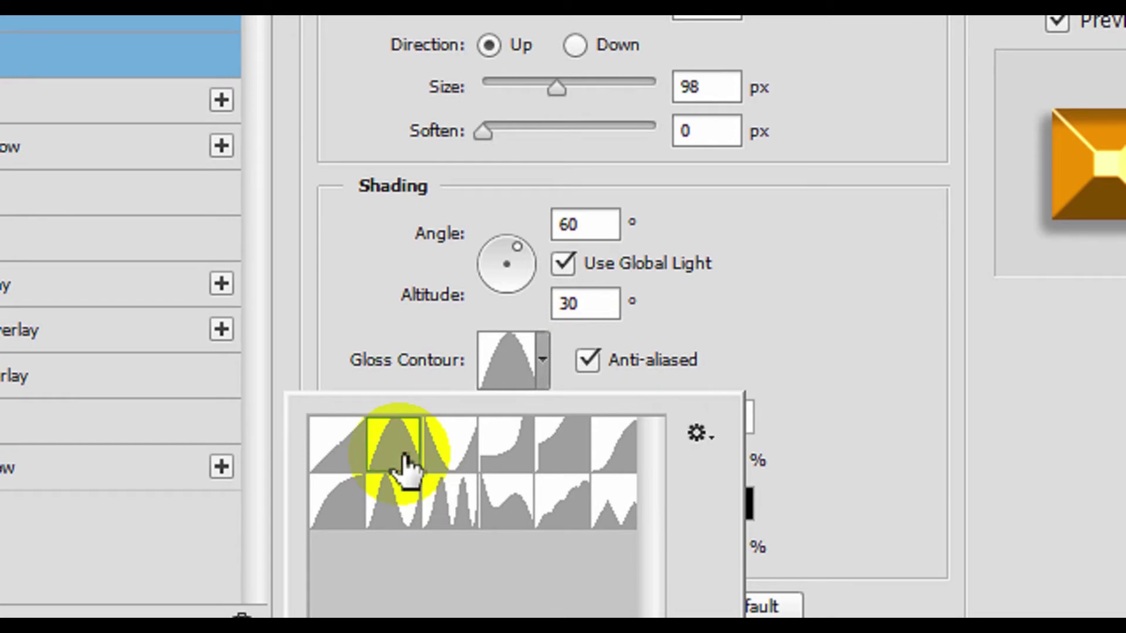
pyautogui.click(554, 384)
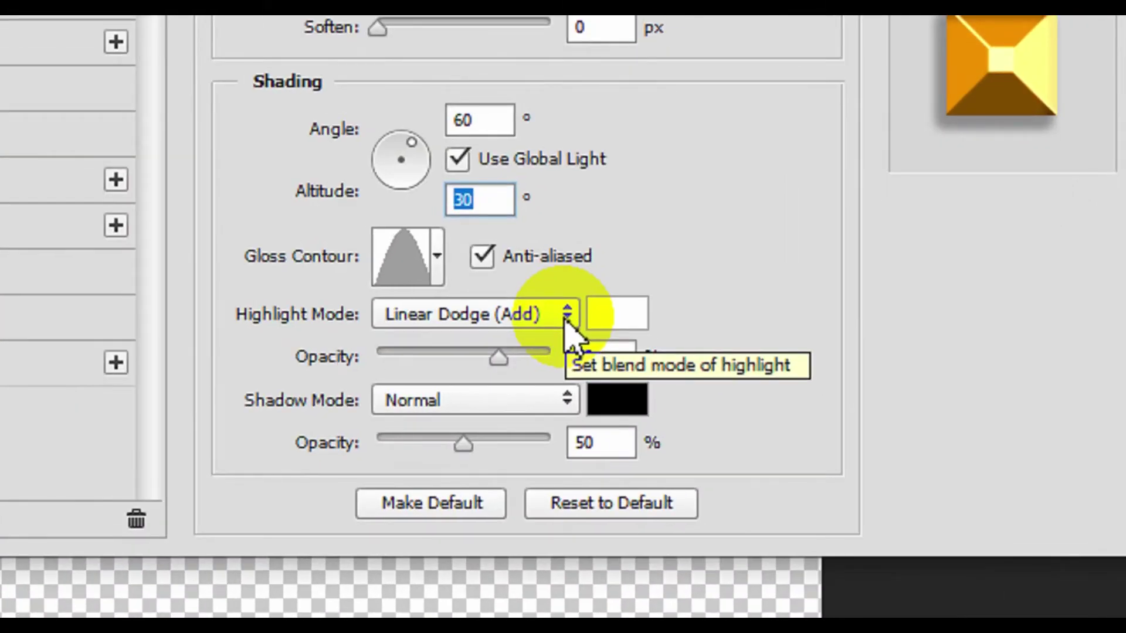
# - Set the bevel's highlight mode to Linear Dodge (Add) and its shadow mode to Normal
pyautogui.click(566, 322)
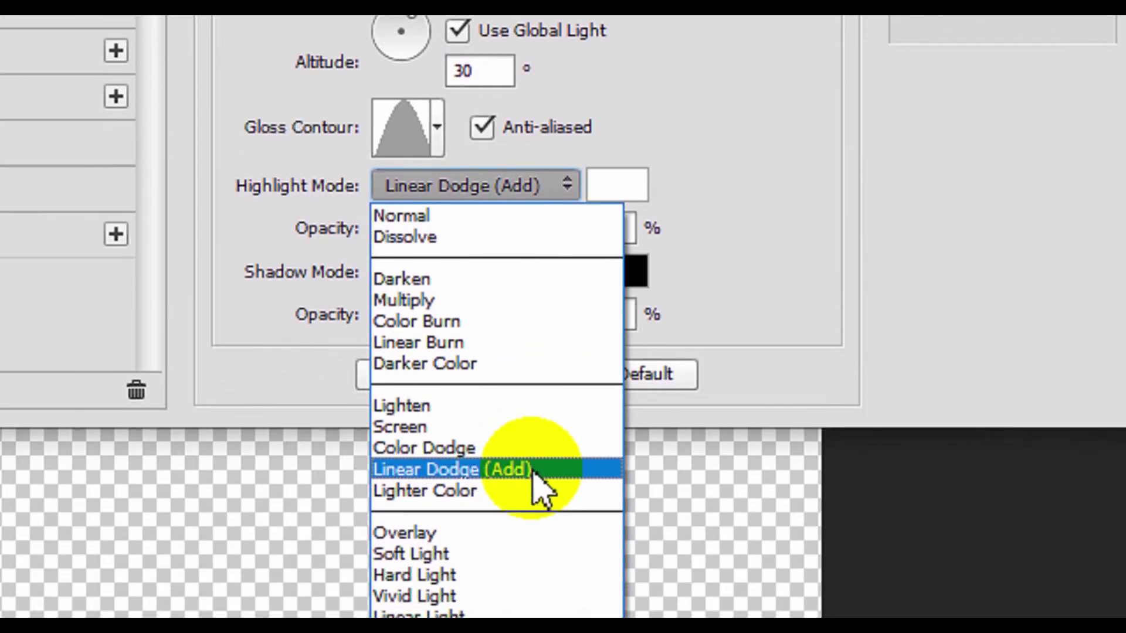
pyautogui.click(535, 472)
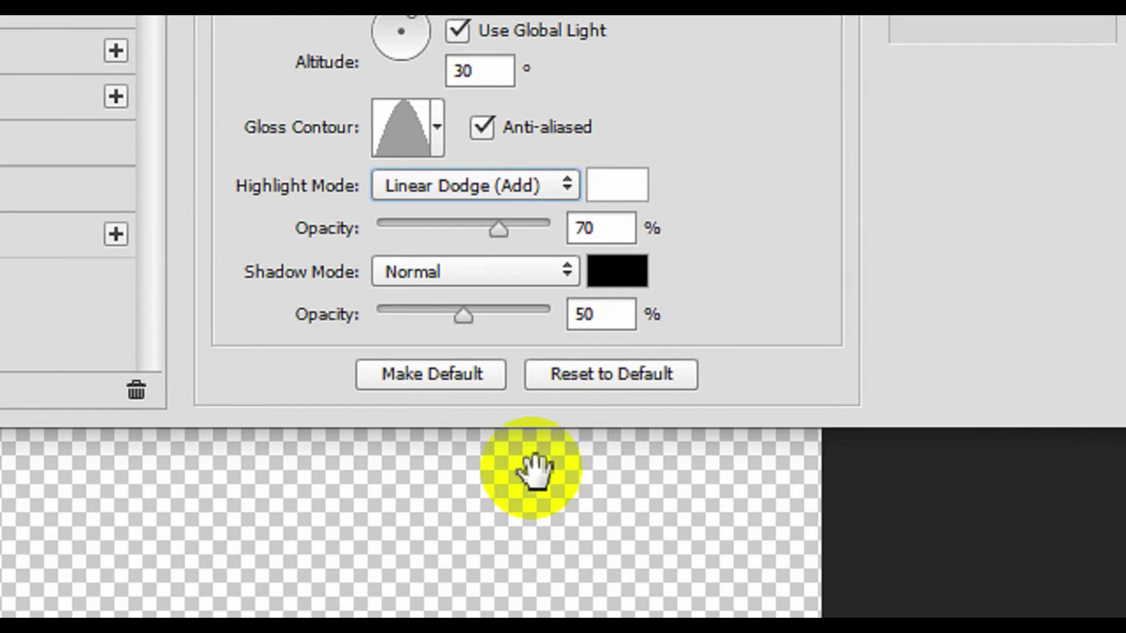
pyautogui.click(567, 273)
pyautogui.click(529, 306)
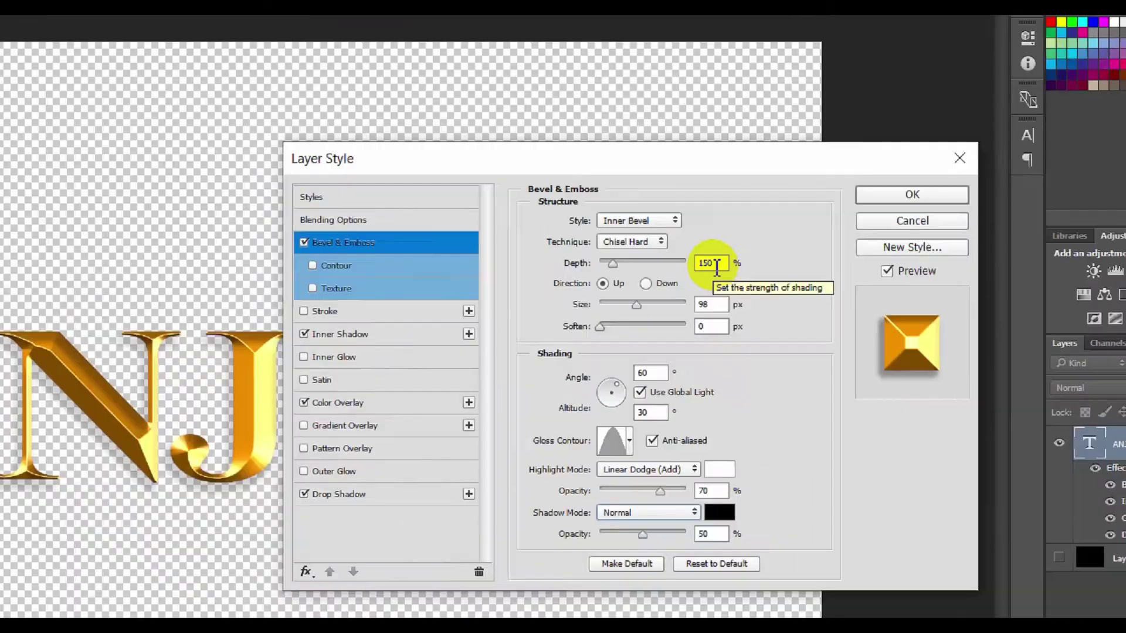
pyautogui.press('F5')
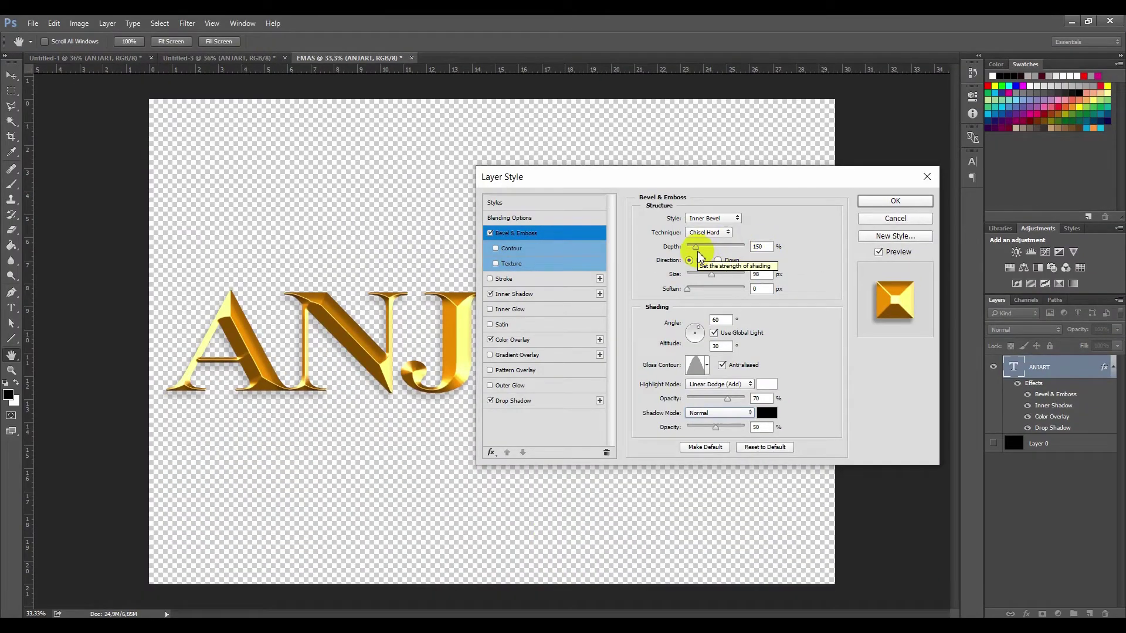
# - Set the bevel's depth to 250% and its size to 120 px
pyautogui.moveTo(695, 247); pyautogui.dragTo(703, 250)
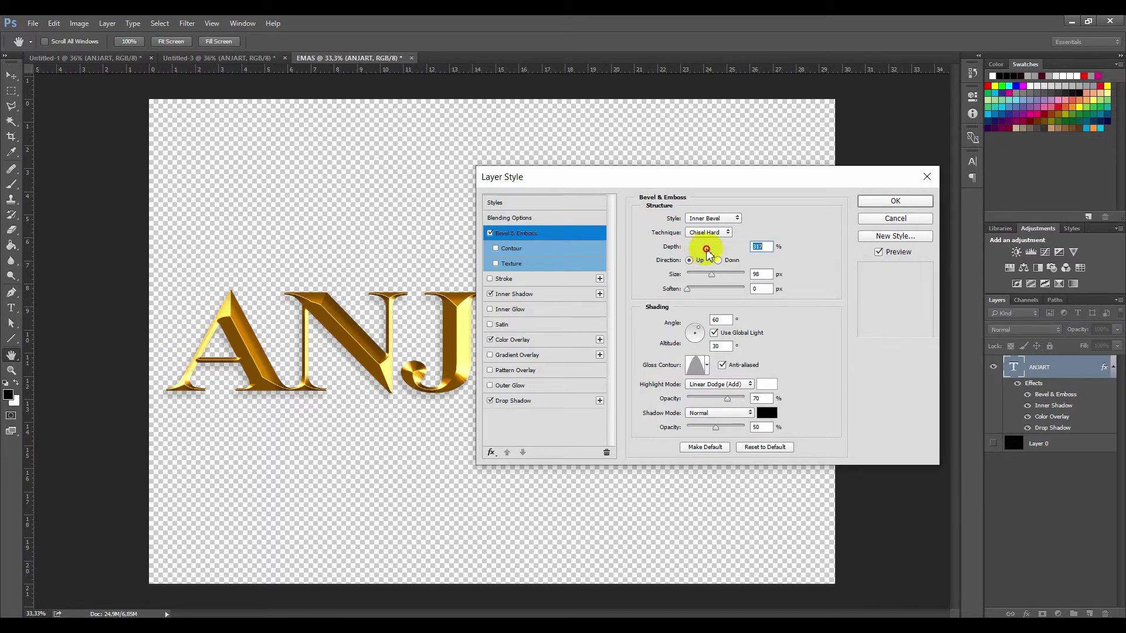
pyautogui.moveTo(704, 250); pyautogui.dragTo(701, 251)
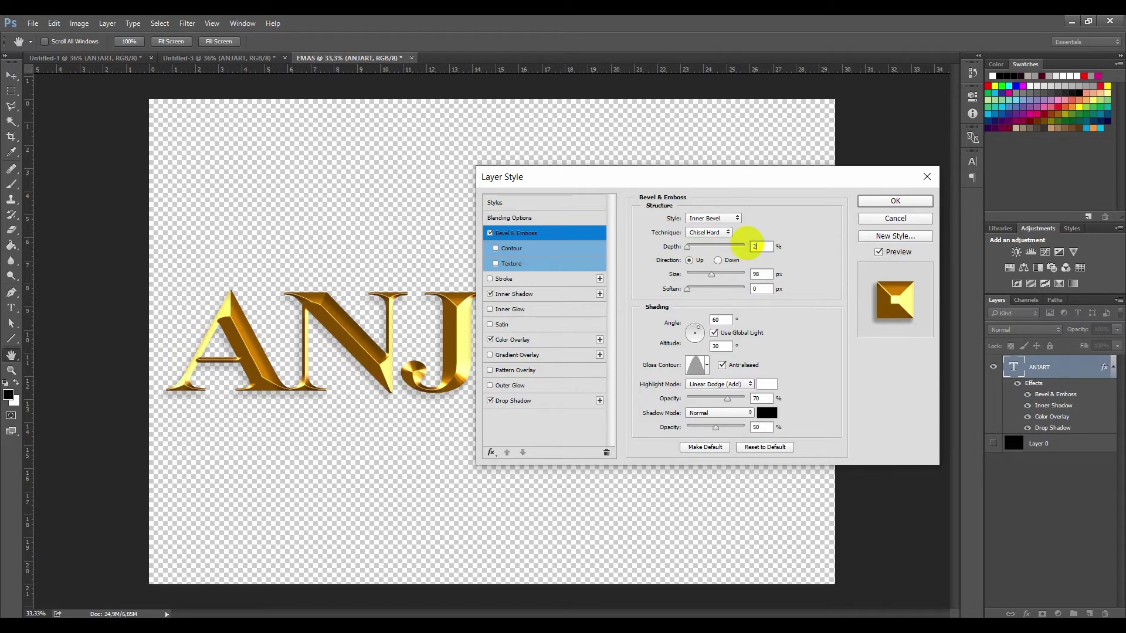
pyautogui.write('250')
pyautogui.moveTo(712, 276); pyautogui.dragTo(719, 274)
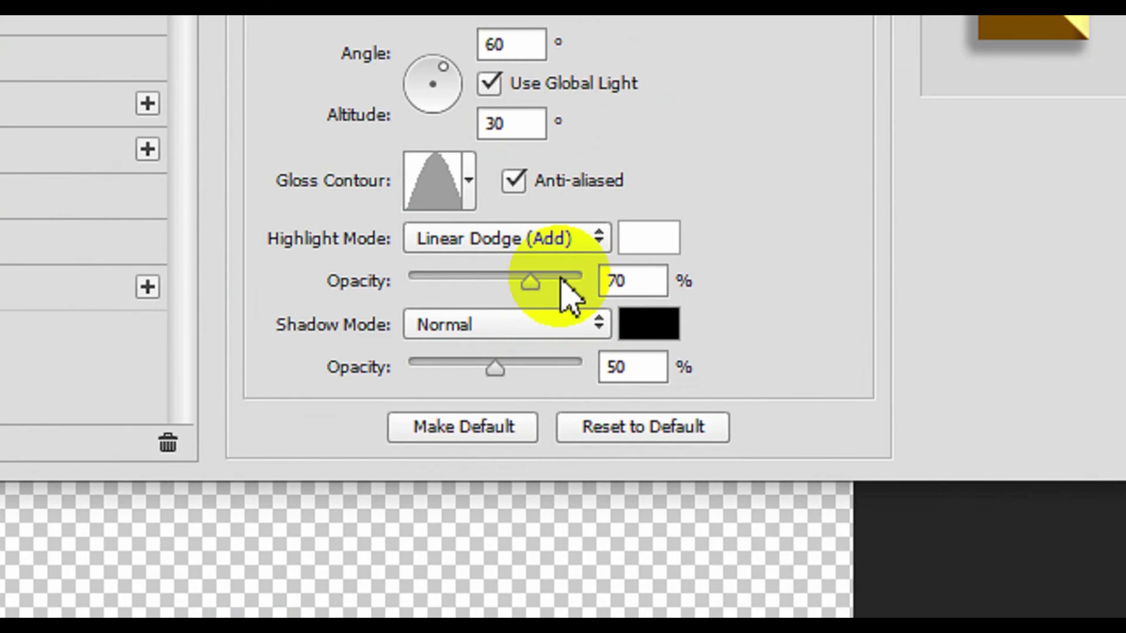
# - Set the bevel's highlight opacity to 70% and its shadow opacity to 50%
pyautogui.press('F5')
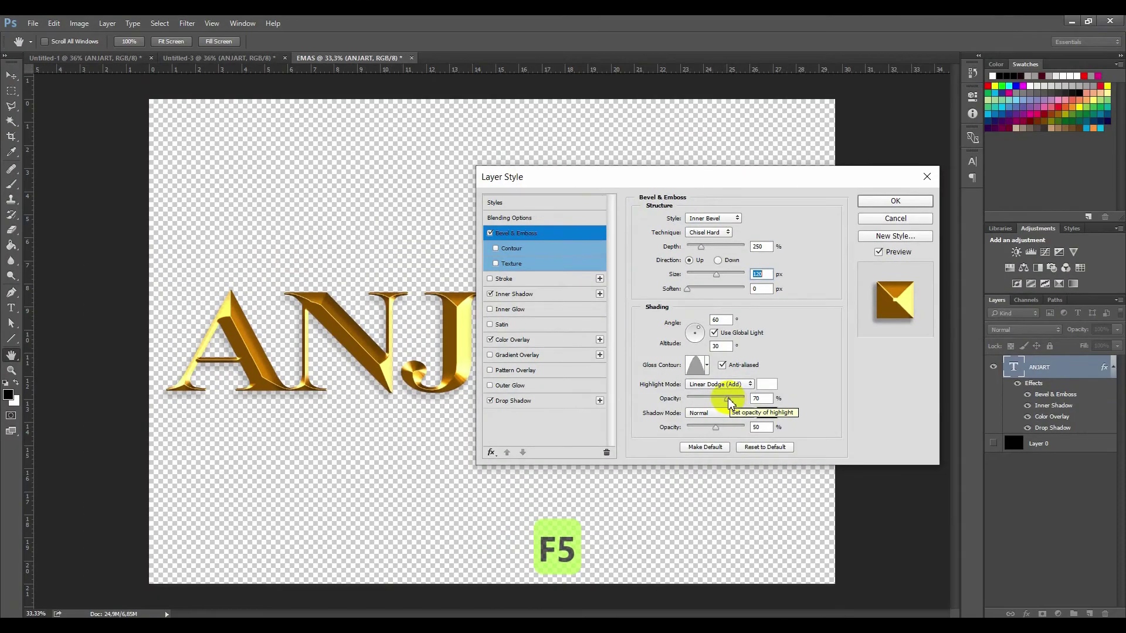
pyautogui.moveTo(729, 401)
pyautogui.mouseDown()
pyautogui.moveTo(718, 403)
pyautogui.moveTo(728, 404)
pyautogui.mouseUp()
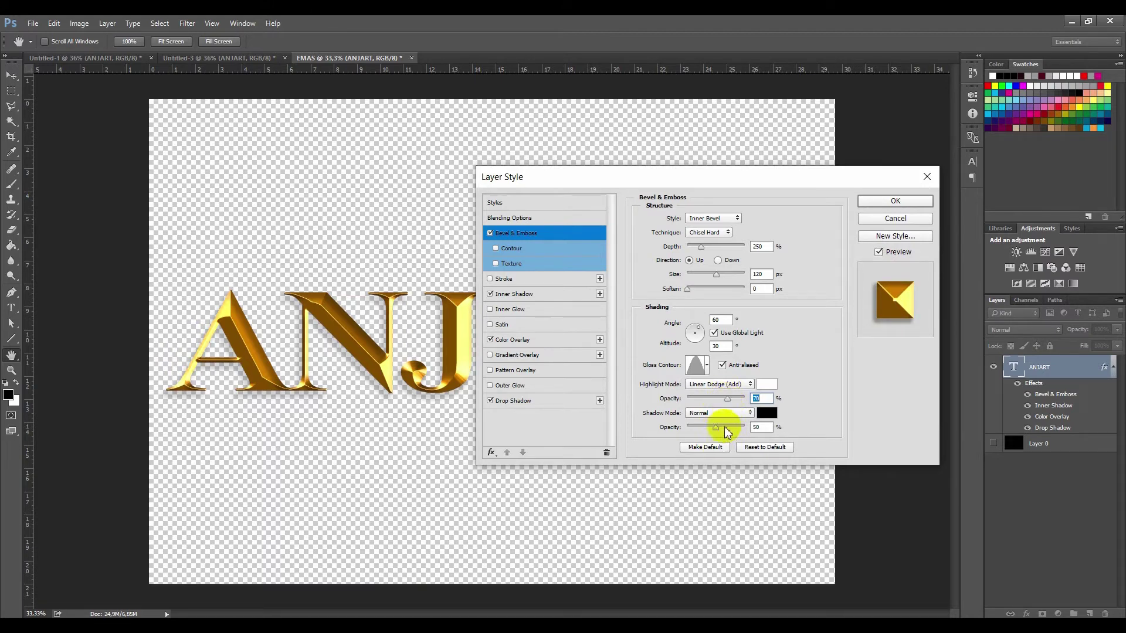
pyautogui.moveTo(764, 429); pyautogui.dragTo(751, 430)
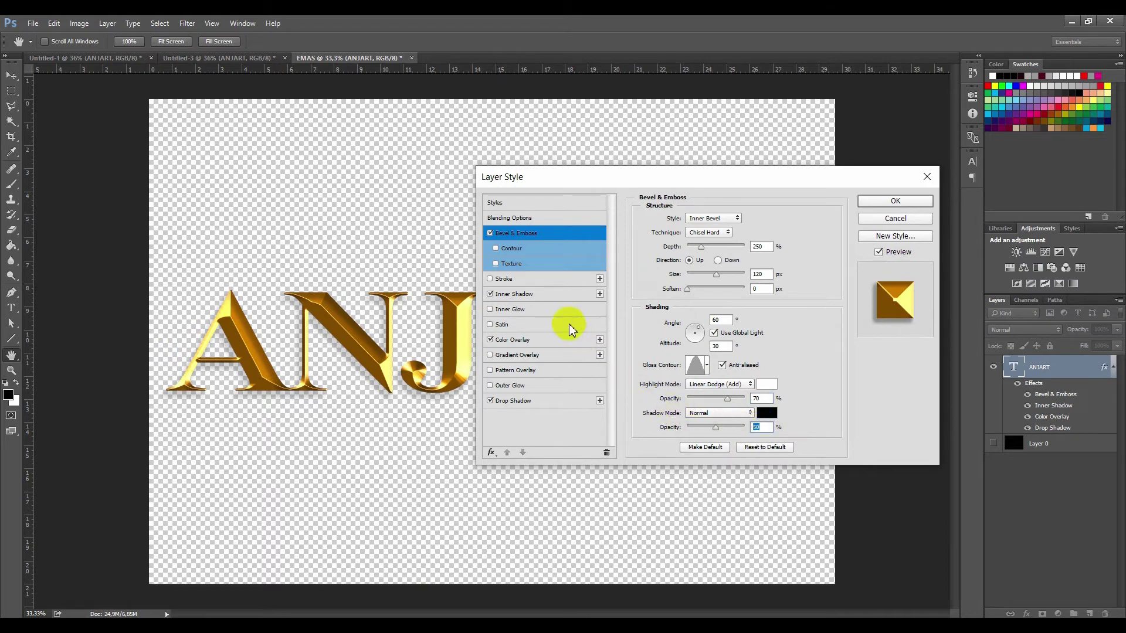
# - Set the Inner Shadow effect to the Normal blend mode with 45% opacity
pyautogui.click(551, 295)
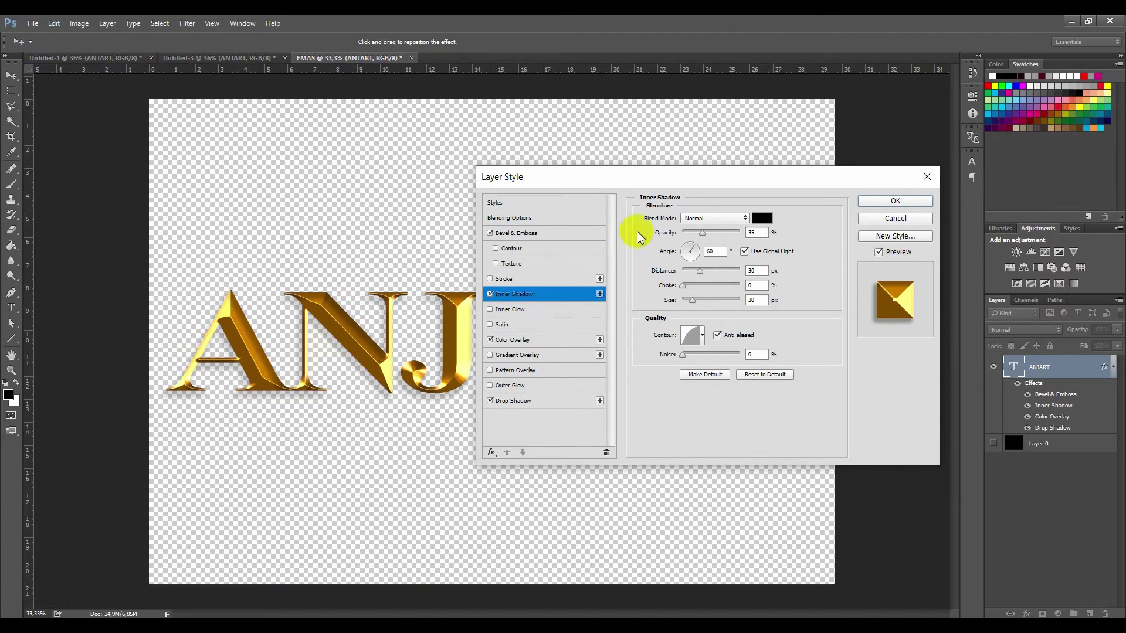
pyautogui.click(741, 220)
pyautogui.click(729, 228)
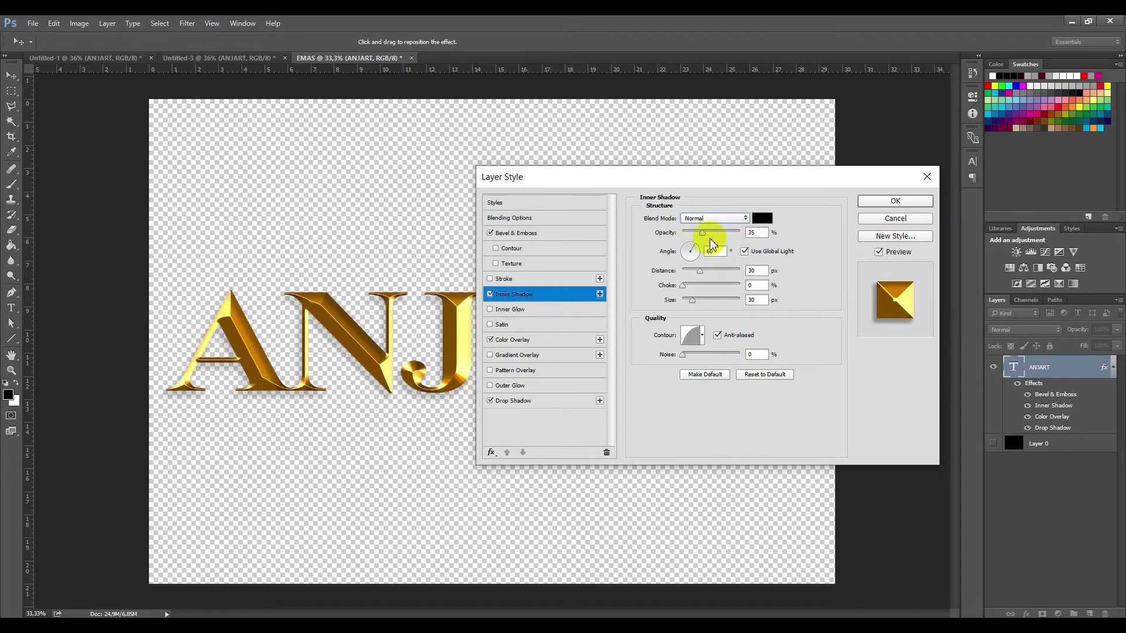
pyautogui.moveTo(709, 238)
pyautogui.mouseDown()
pyautogui.moveTo(763, 233)
pyautogui.moveTo(747, 232)
pyautogui.mouseUp()
pyautogui.write('45')
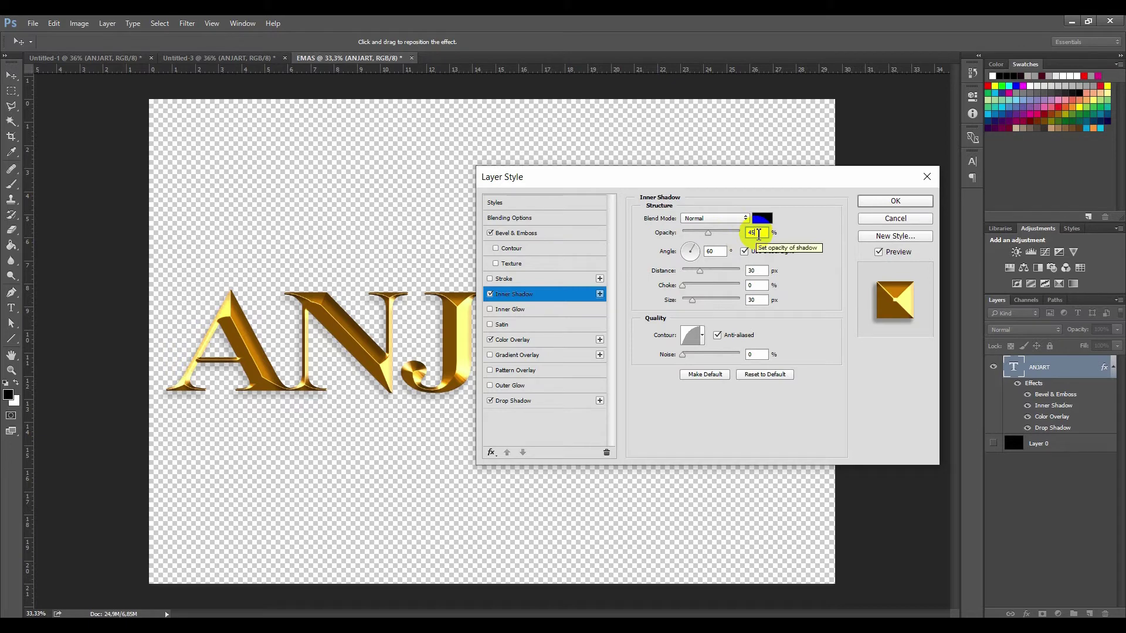
# - Compare the Inner Shadow angle with the Bevel & Emboss shading angle
pyautogui.click(711, 253)
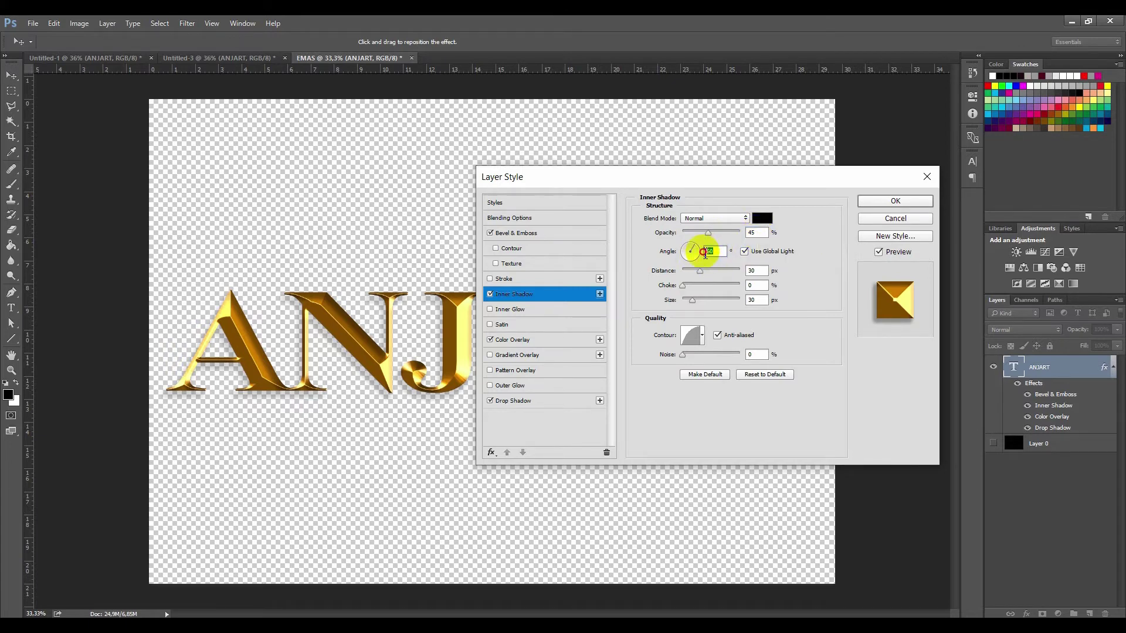
pyautogui.click(516, 233)
pyautogui.doubleClick(713, 319)
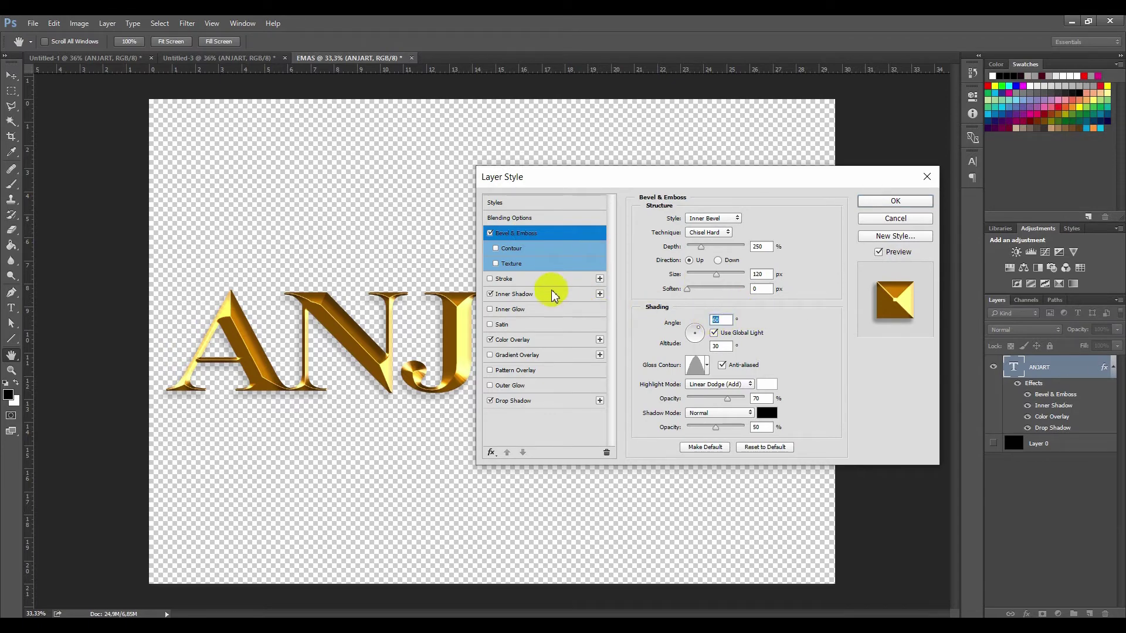
pyautogui.click(550, 292)
pyautogui.click(705, 250)
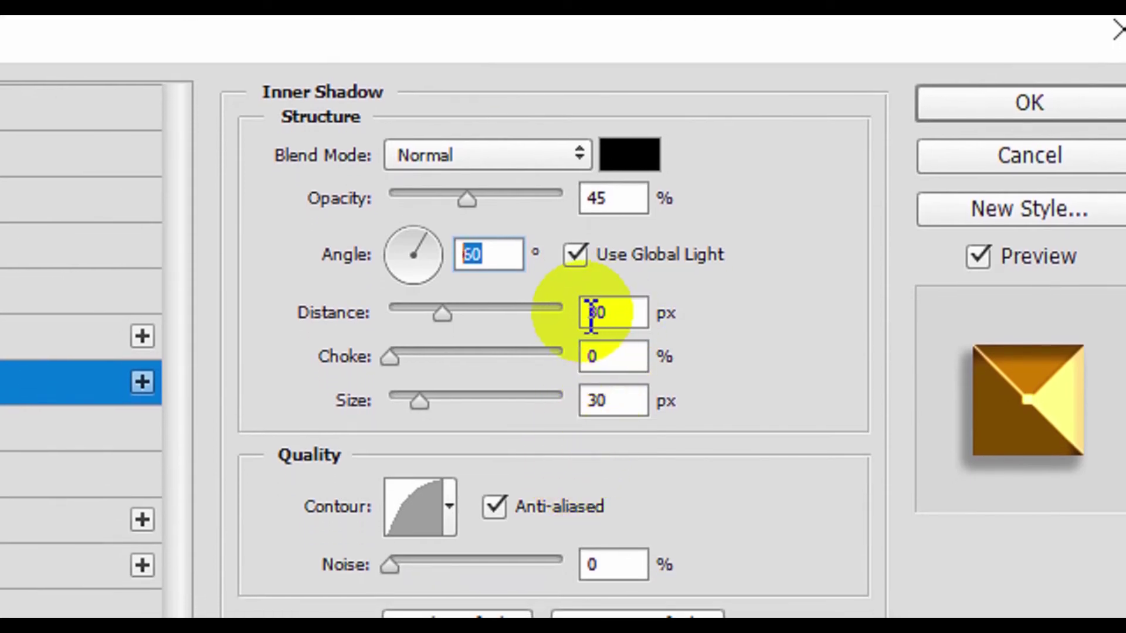
# - Set the inner shadow's distance to 36 px and its size to 40 px
pyautogui.moveTo(442, 315); pyautogui.dragTo(458, 320)
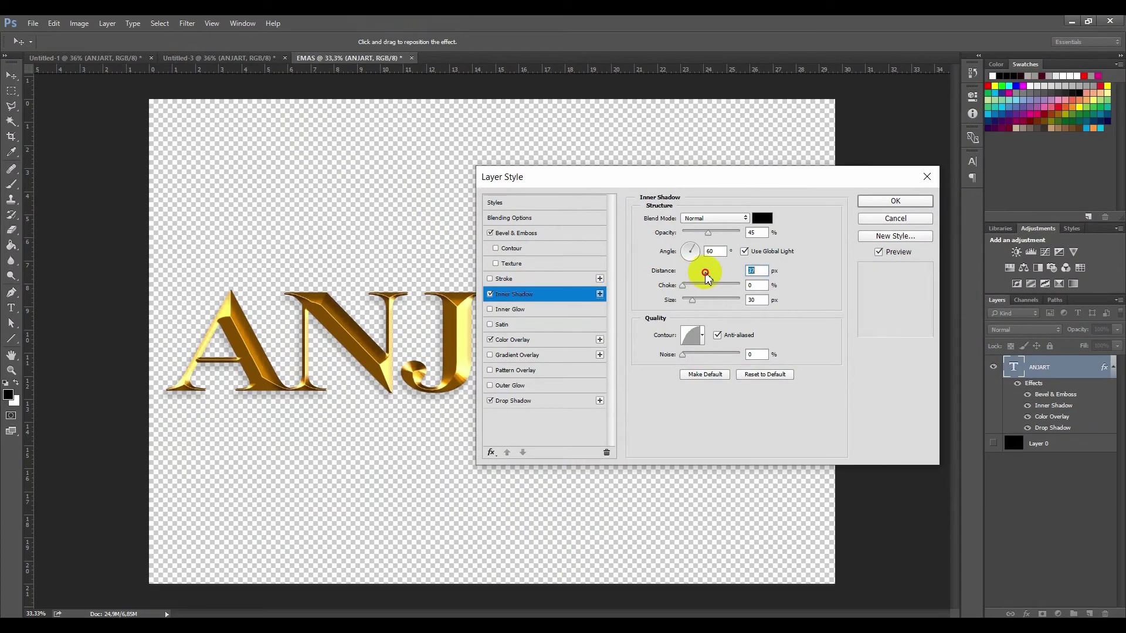
pyautogui.moveTo(706, 275); pyautogui.dragTo(703, 275)
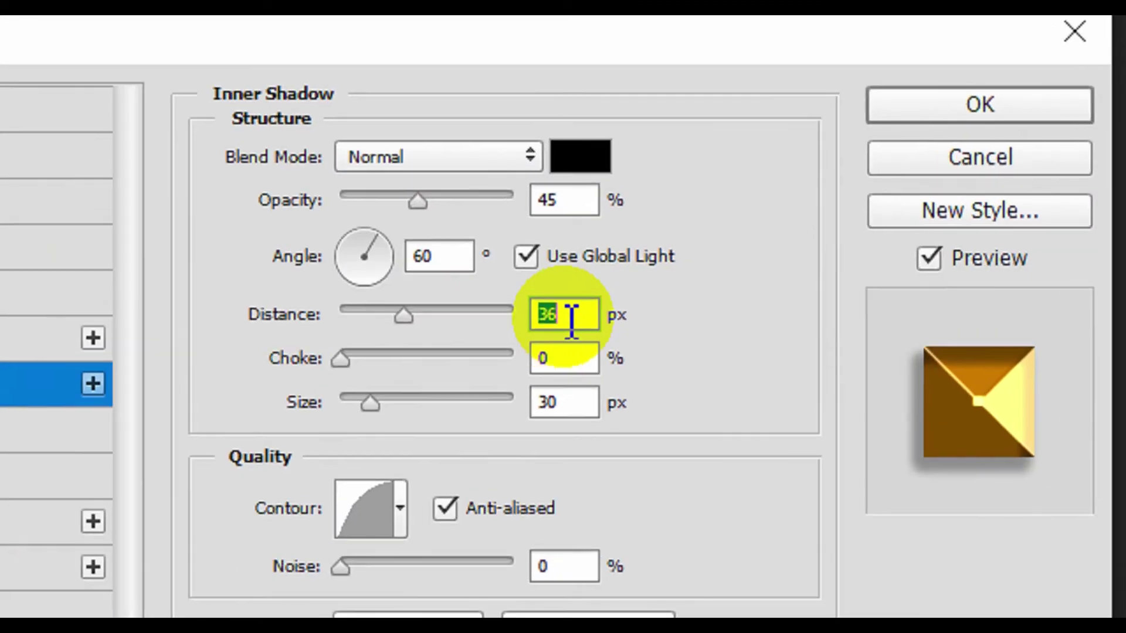
pyautogui.press('F5')
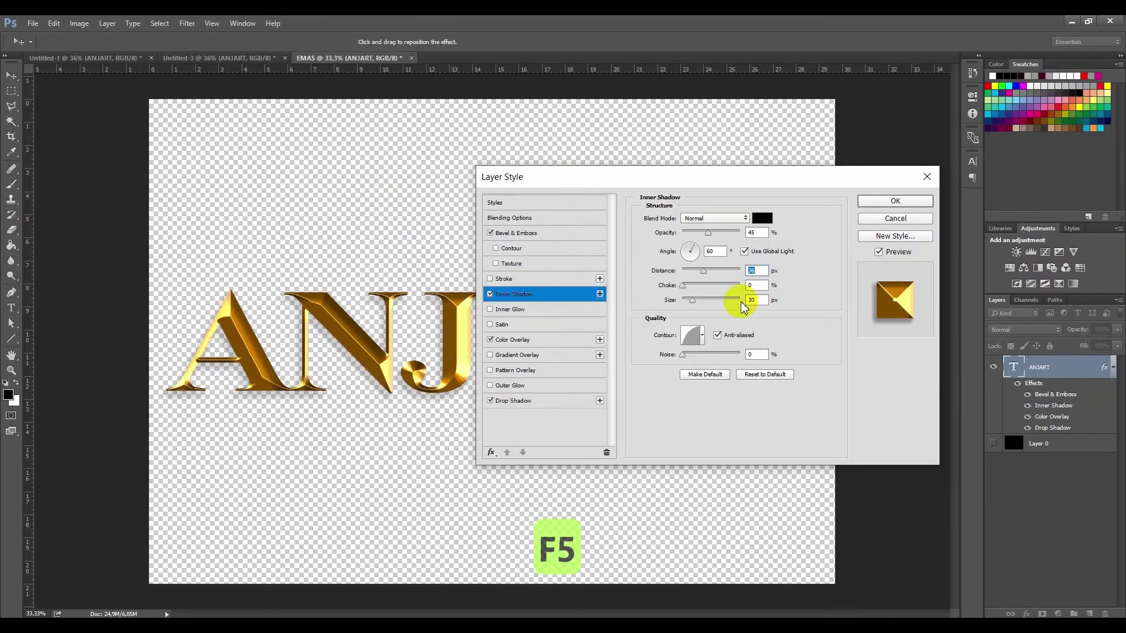
pyautogui.moveTo(691, 304); pyautogui.dragTo(696, 304)
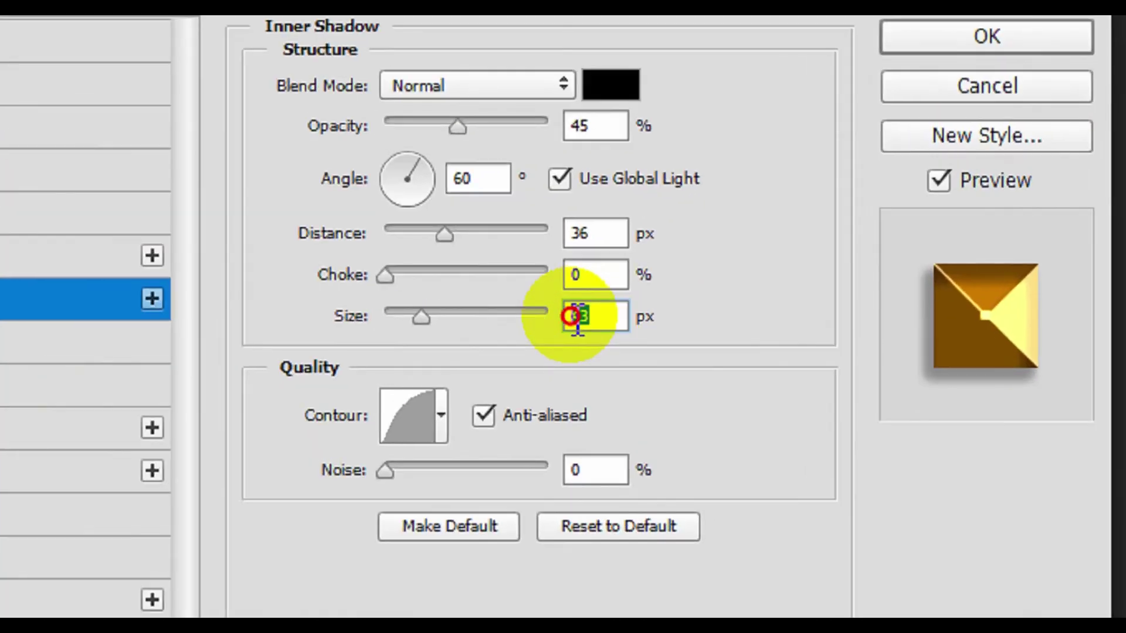
pyautogui.write('40')
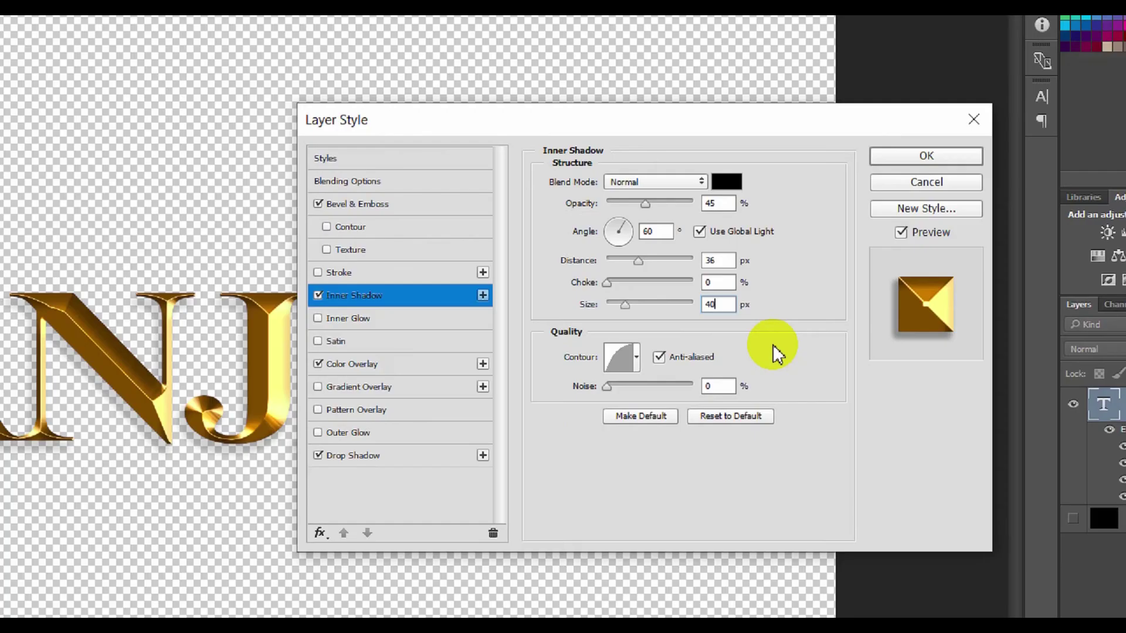
pyautogui.press('F5')
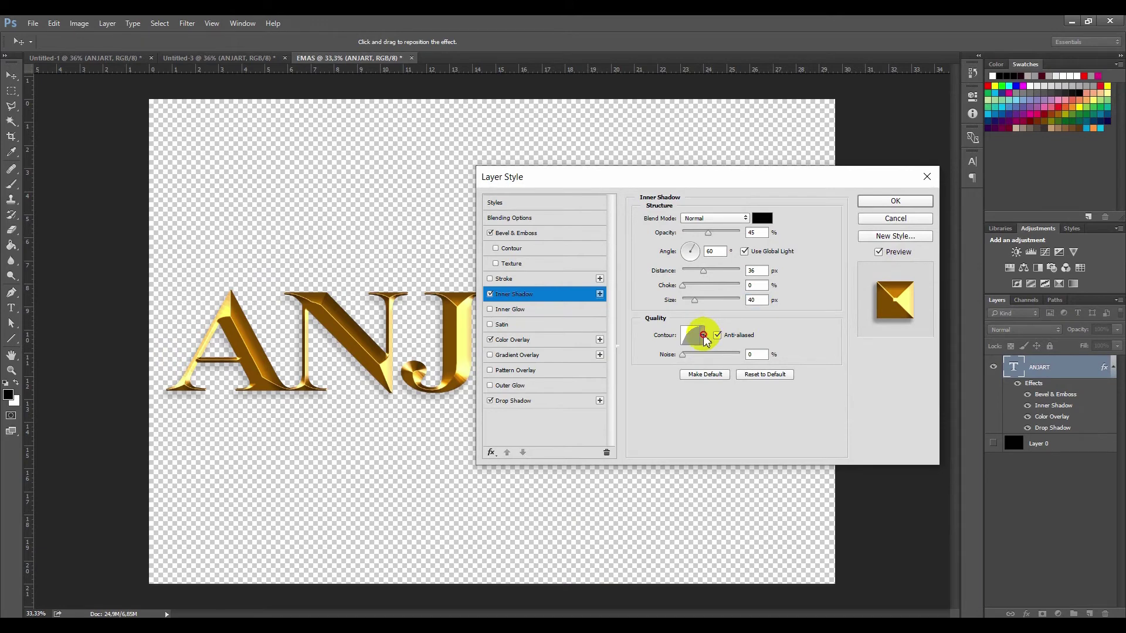
# - Try several contours for the inner shadow and choose Half Round, keeping anti-aliasing on
pyautogui.click(704, 336)
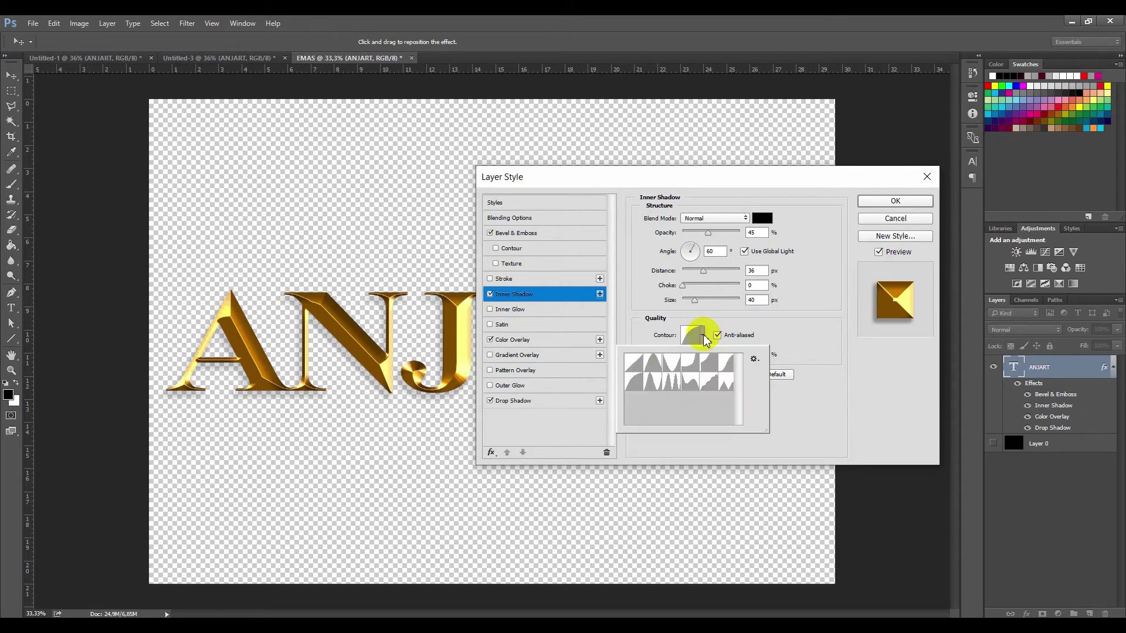
pyautogui.click(636, 387)
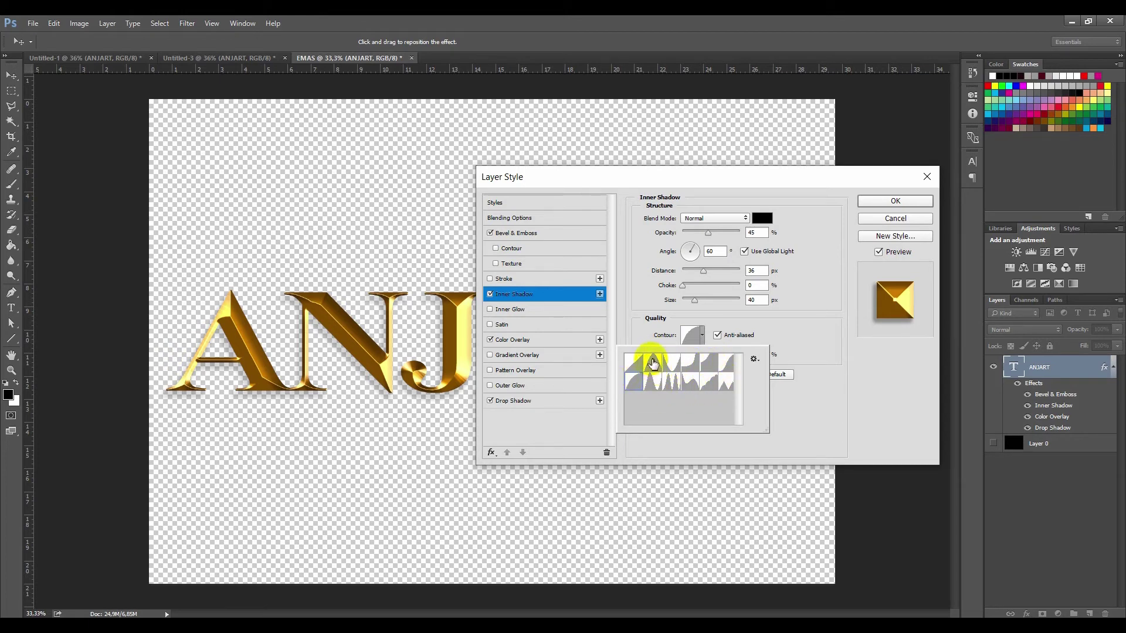
pyautogui.click(655, 366)
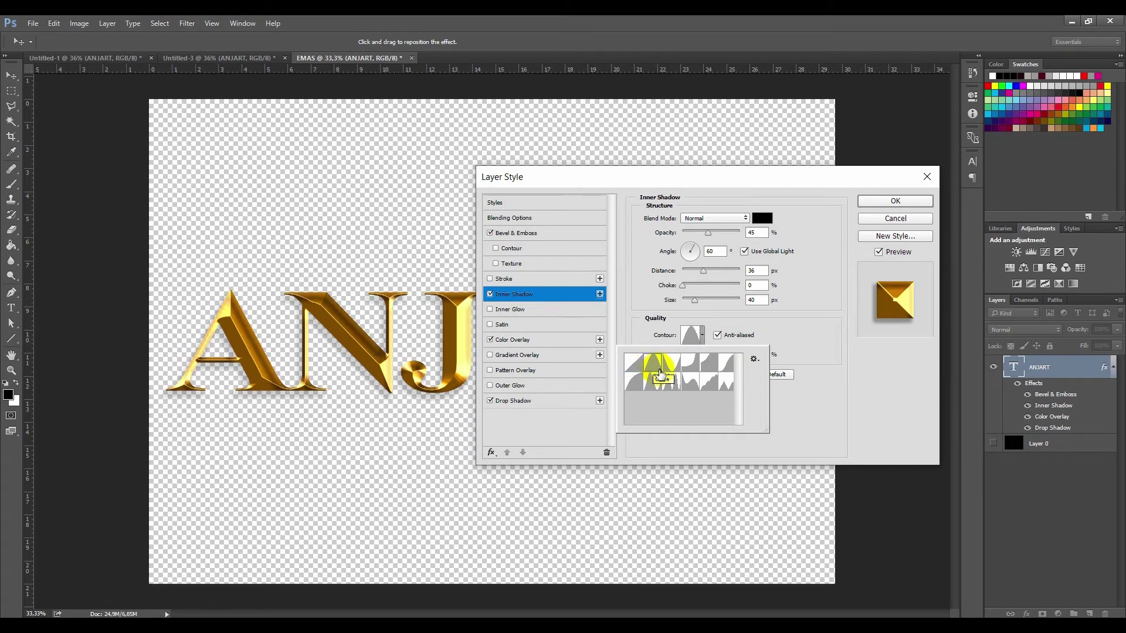
pyautogui.click(674, 386)
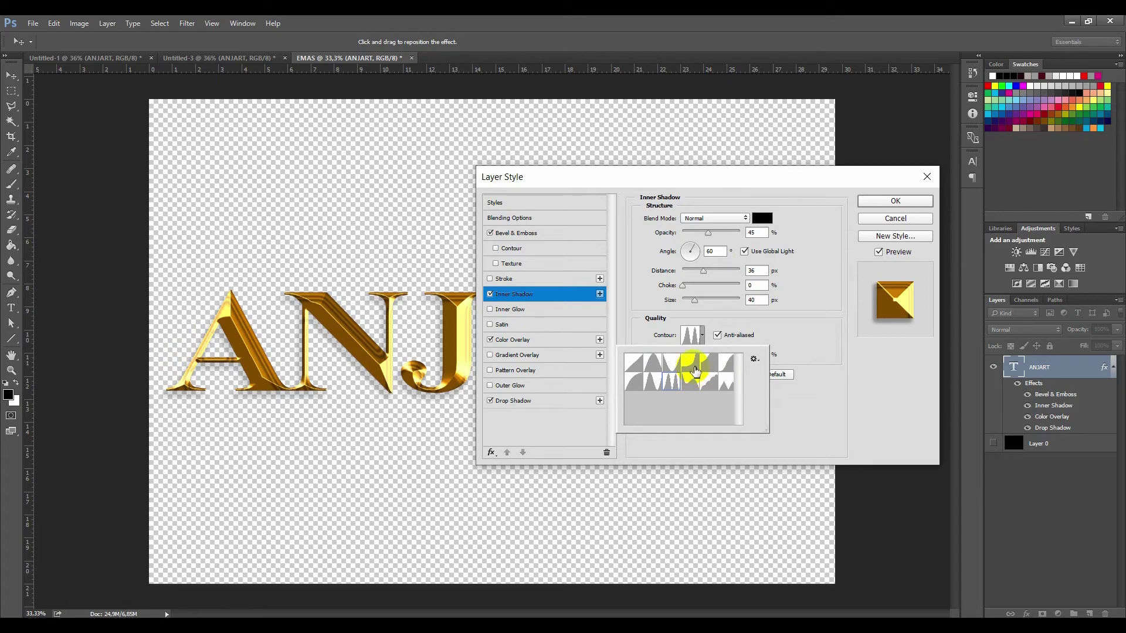
pyautogui.click(638, 383)
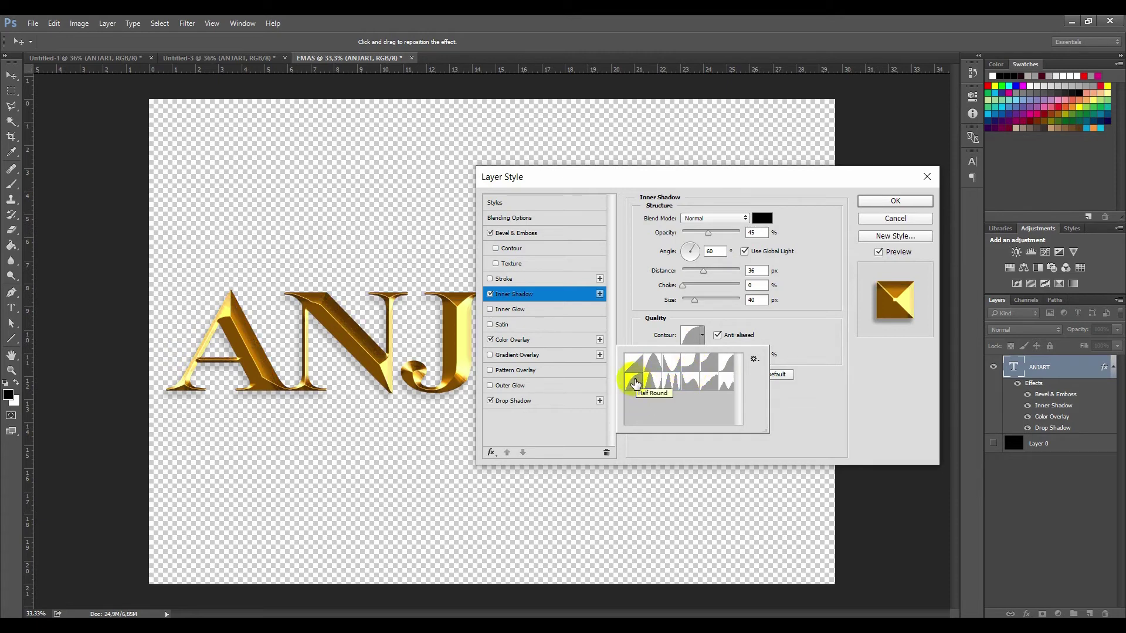
pyautogui.click(767, 335)
pyautogui.click(717, 338)
pyautogui.click(717, 336)
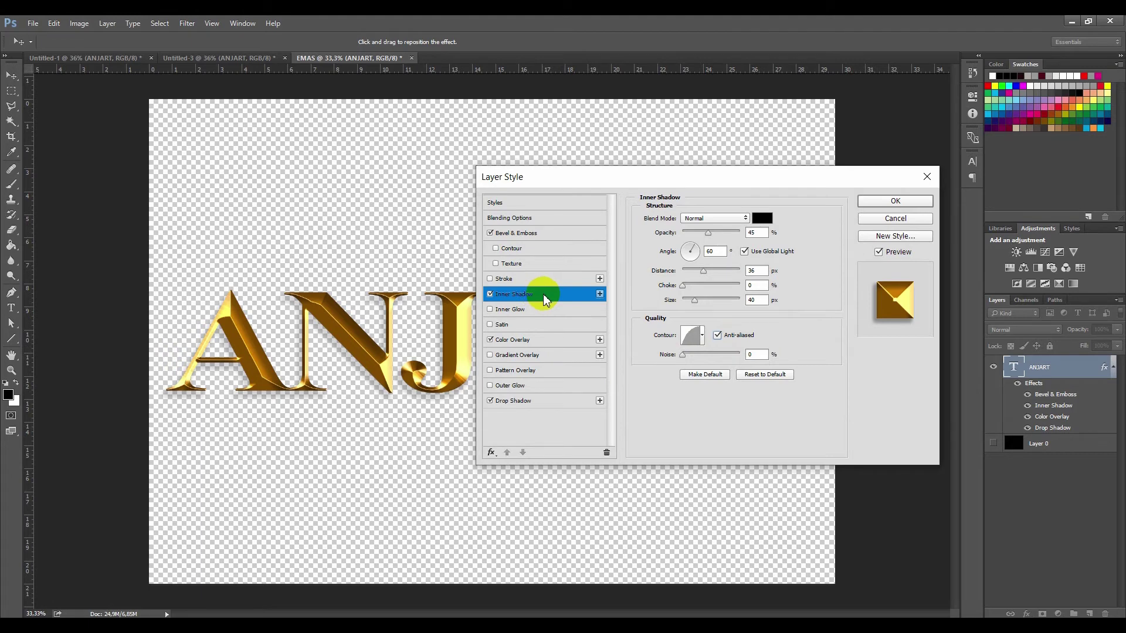
# - Set the Color Overlay colour of the ANJART text to hex ff9900
pyautogui.click(526, 340)
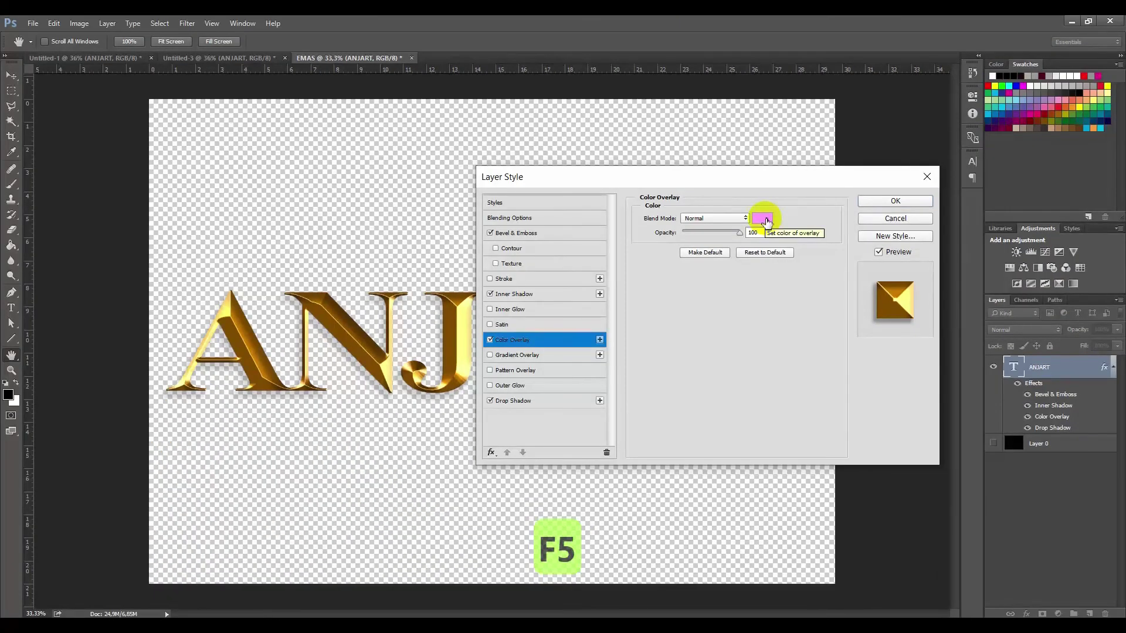
pyautogui.click(563, 320)
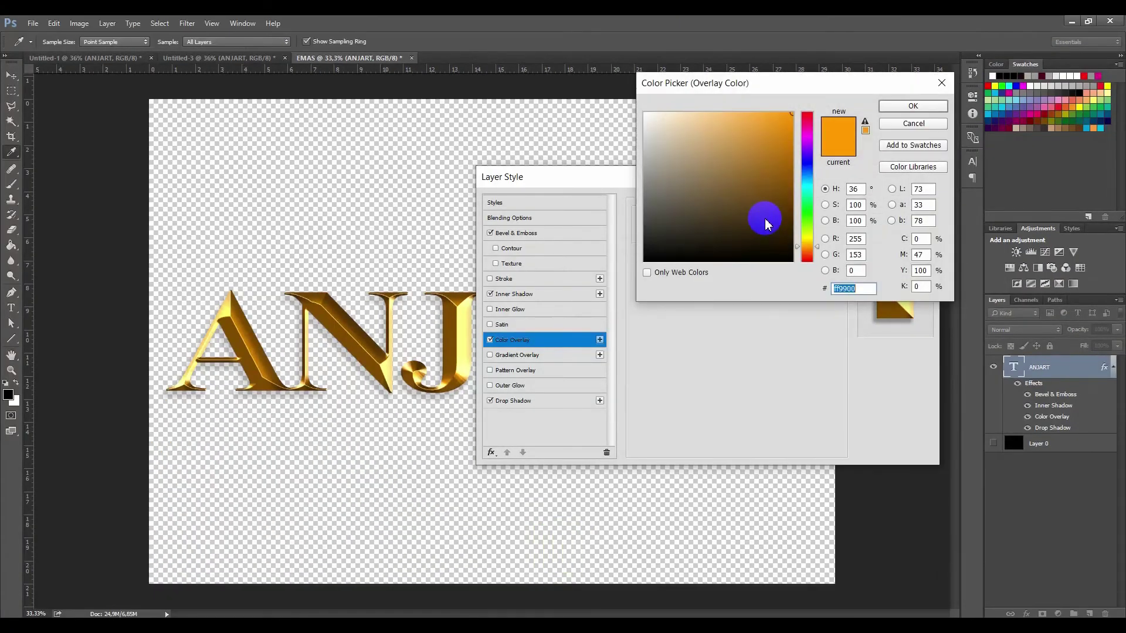
pyautogui.moveTo(867, 290); pyautogui.dragTo(830, 291)
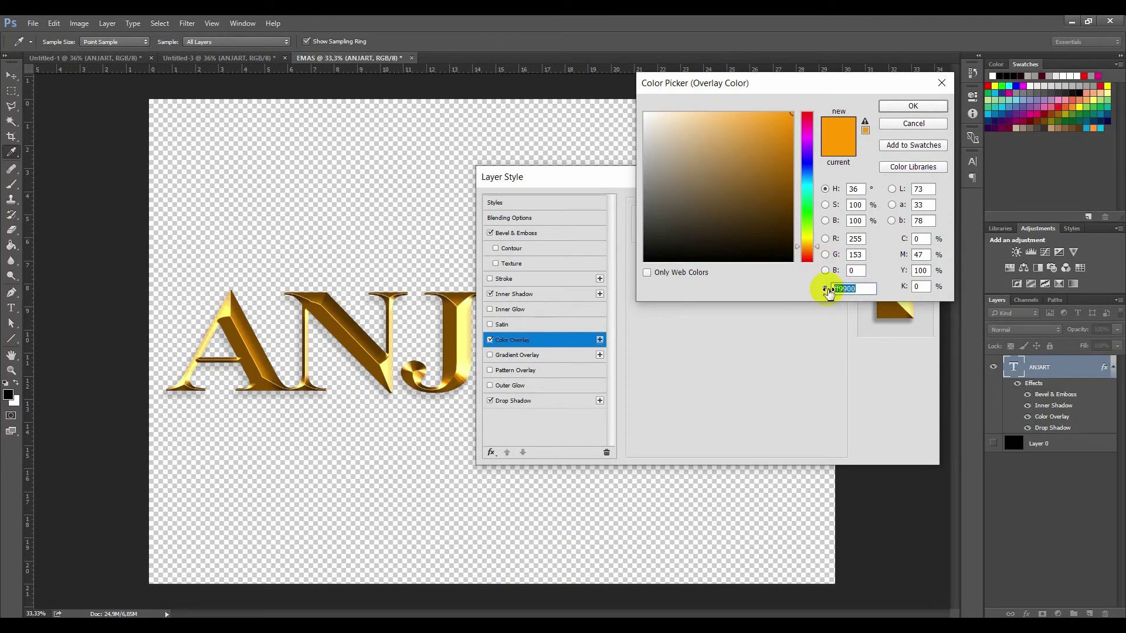
pyautogui.press('capslock')
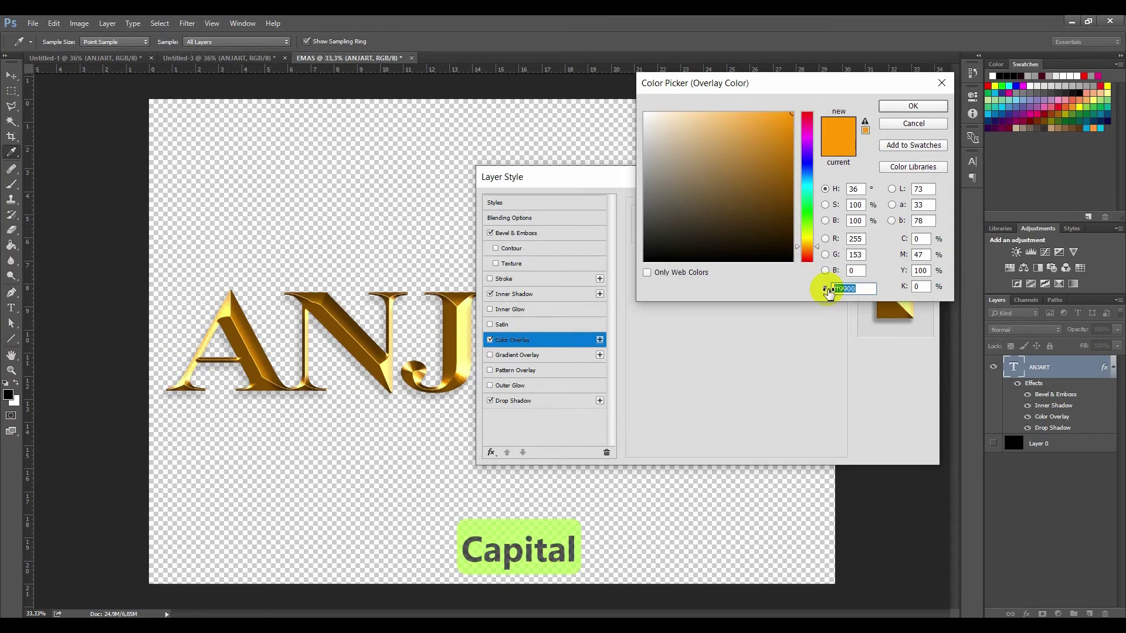
pyautogui.write('ff')
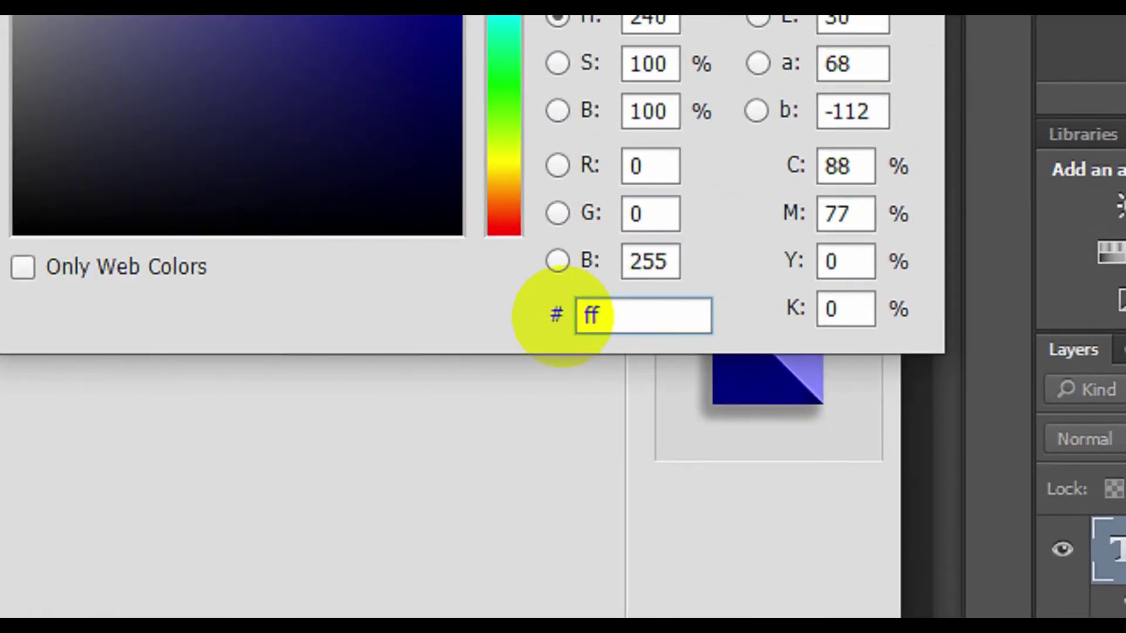
pyautogui.write('9')
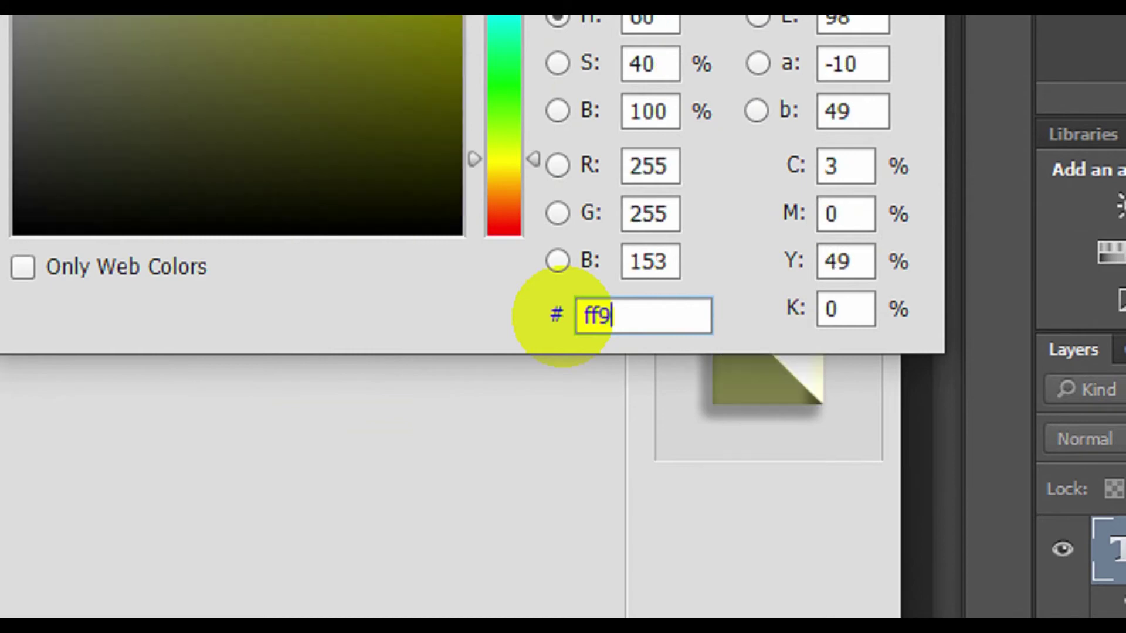
pyautogui.write('900')
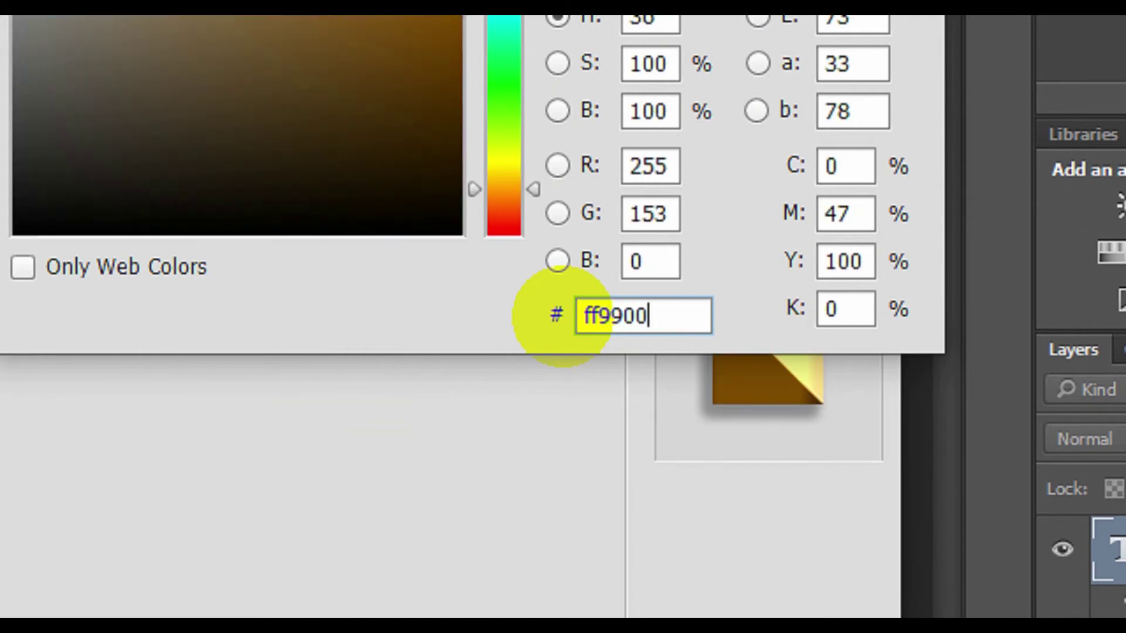
pyautogui.press('F5')
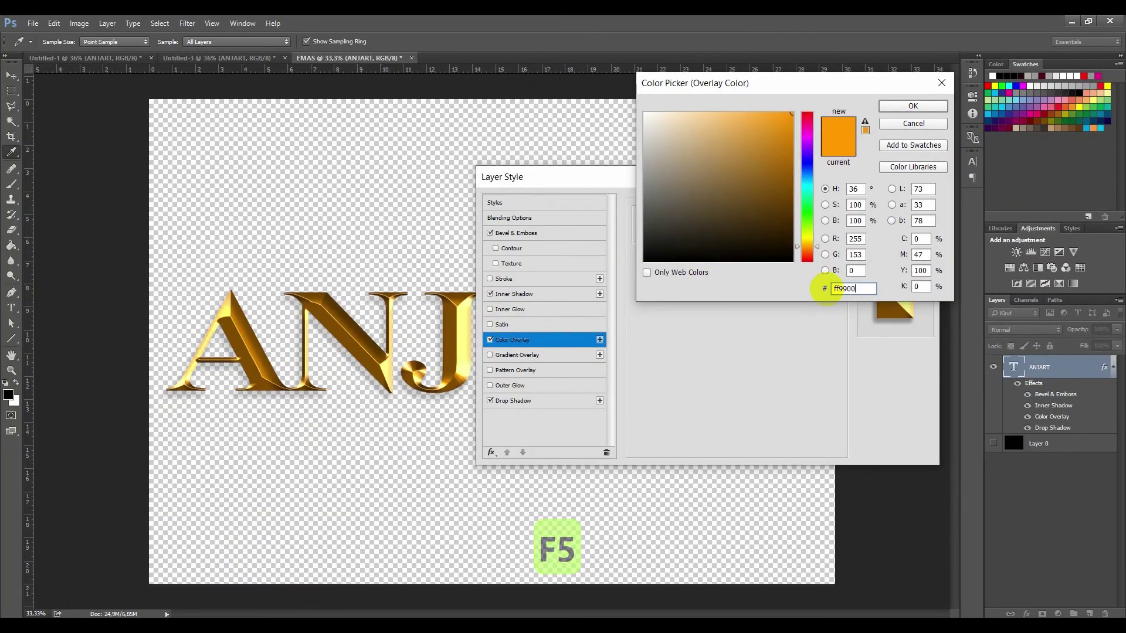
# - Re-enter hex ff9900 as the Color Overlay colour, confirm it and keep the overlay's blend mode at Normal
pyautogui.moveTo(861, 293); pyautogui.dragTo(828, 291)
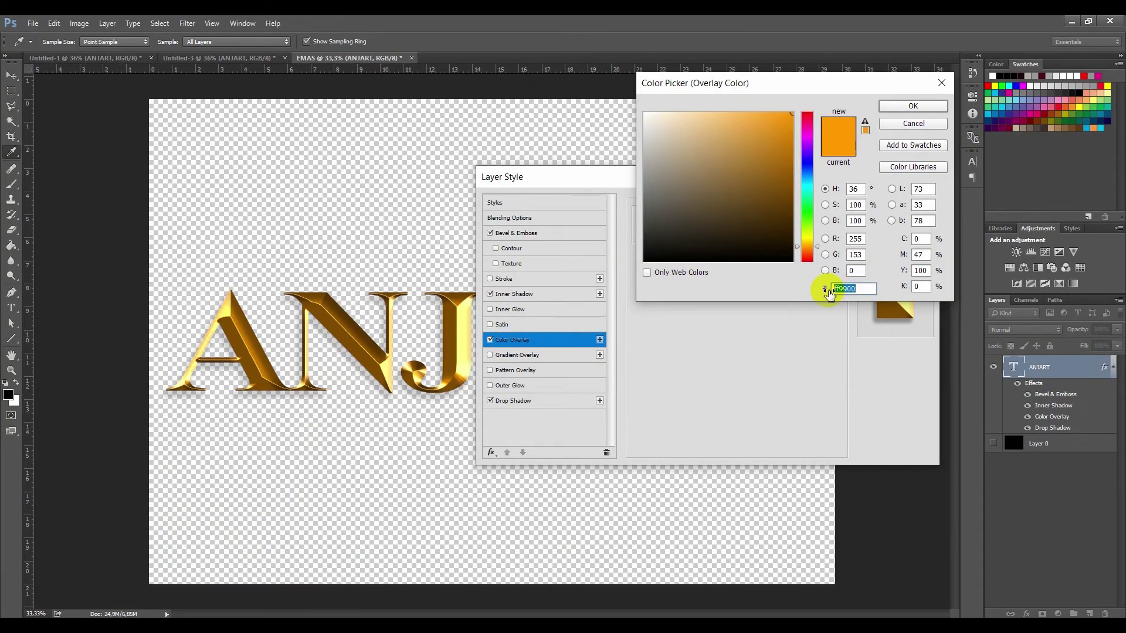
pyautogui.write('ff')
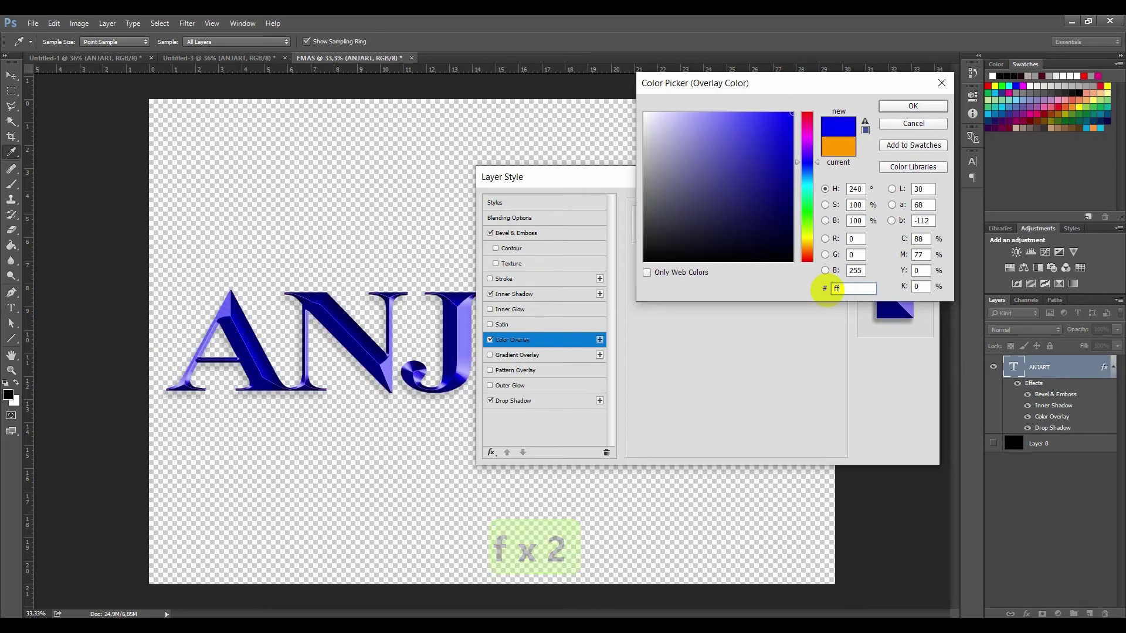
pyautogui.write('99')
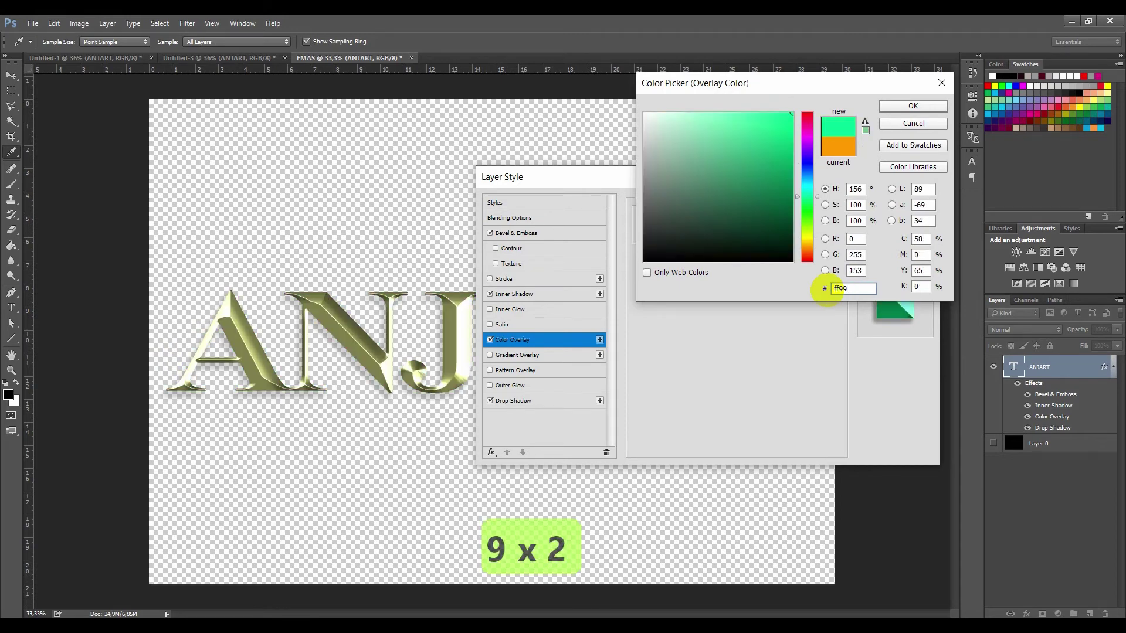
pyautogui.write('00')
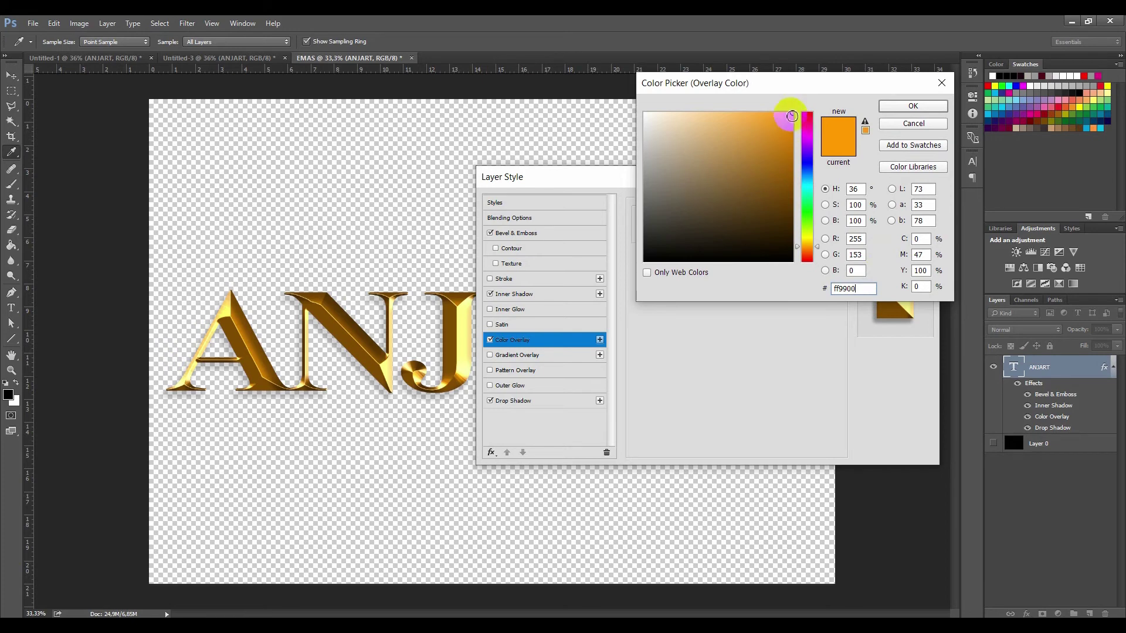
pyautogui.click(920, 106)
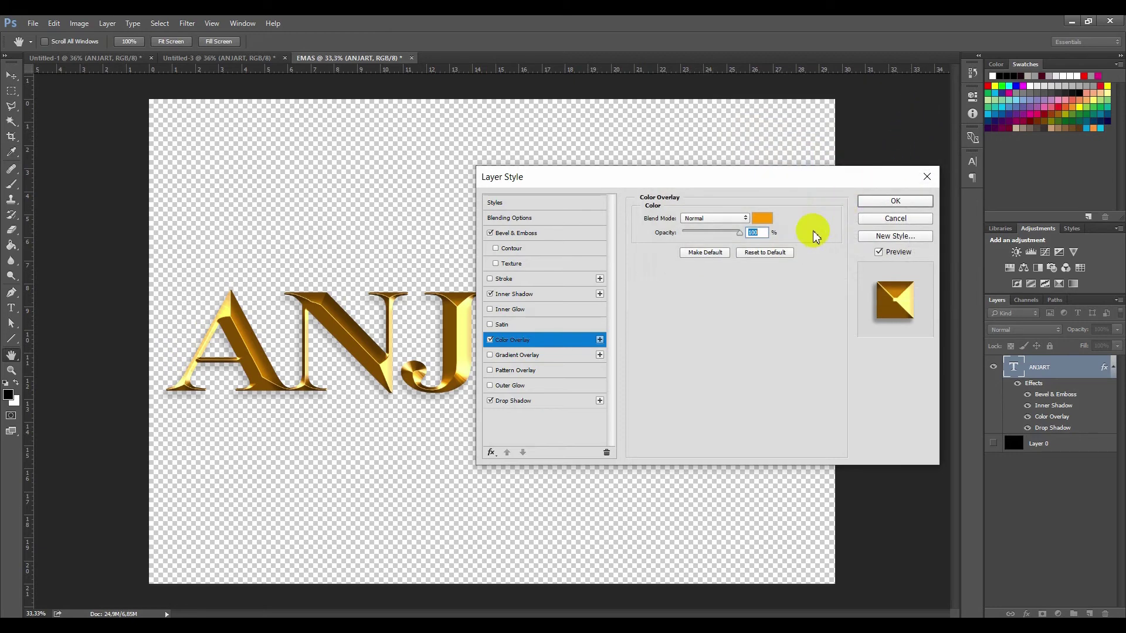
pyautogui.click(741, 218)
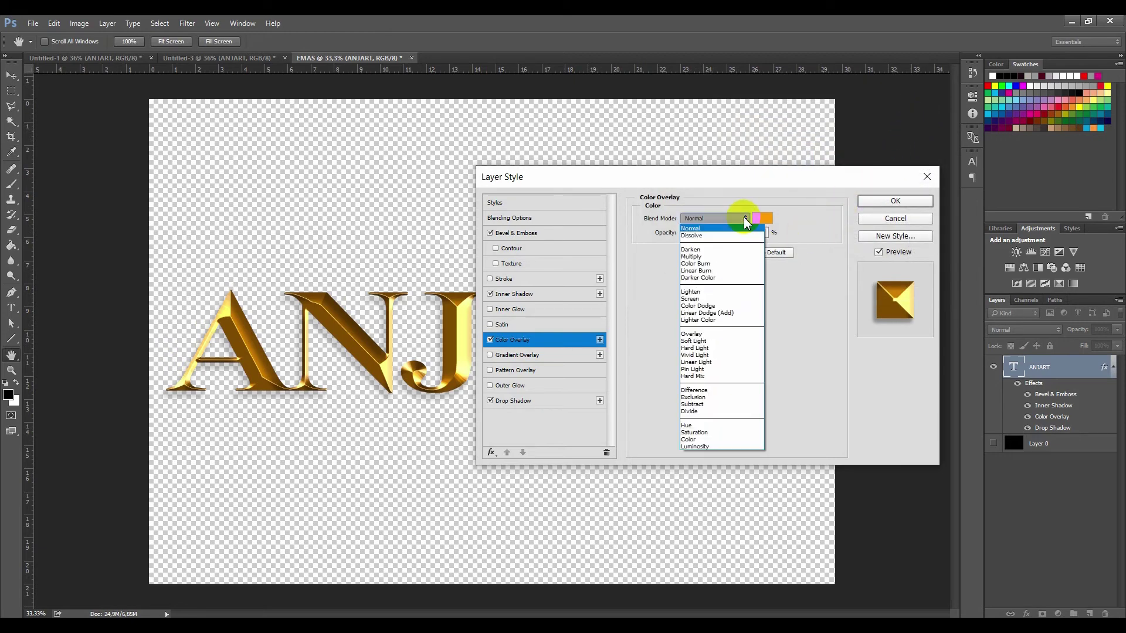
pyautogui.click(715, 230)
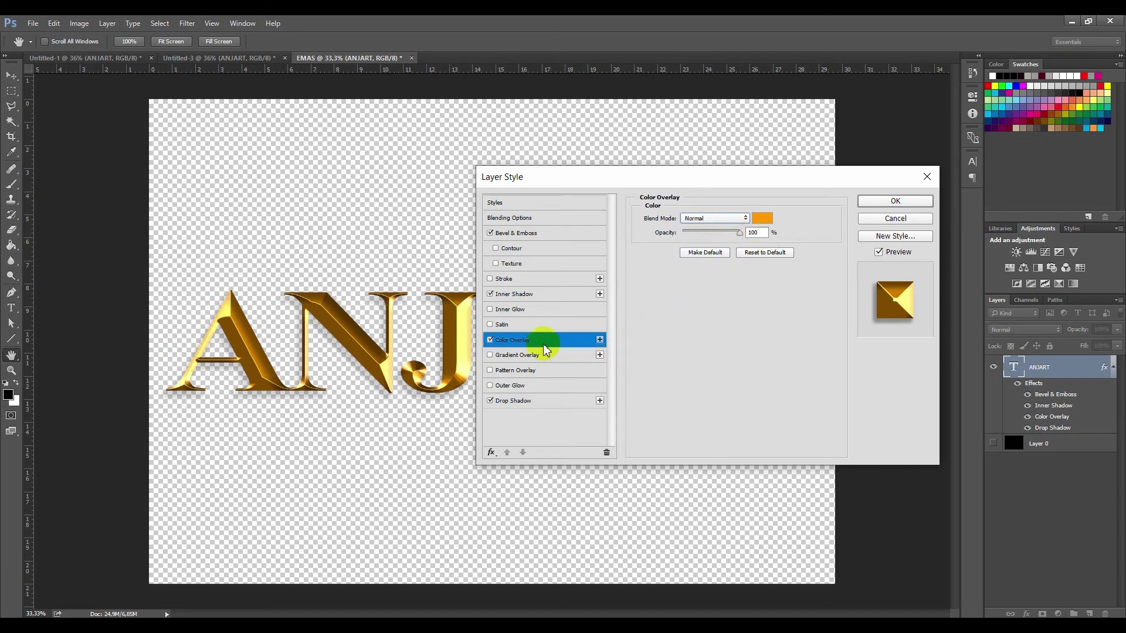
# - Set the drop shadow's blend mode to Multiply and its opacity to 42%, keeping Use Global Light on
pyautogui.click(524, 404)
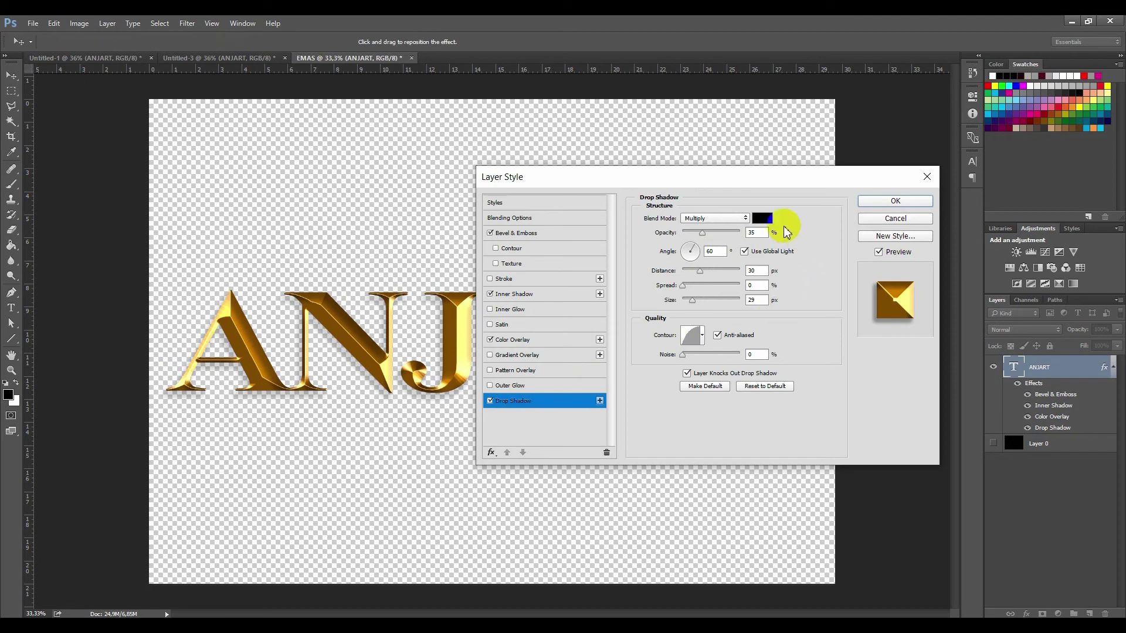
pyautogui.press('0')
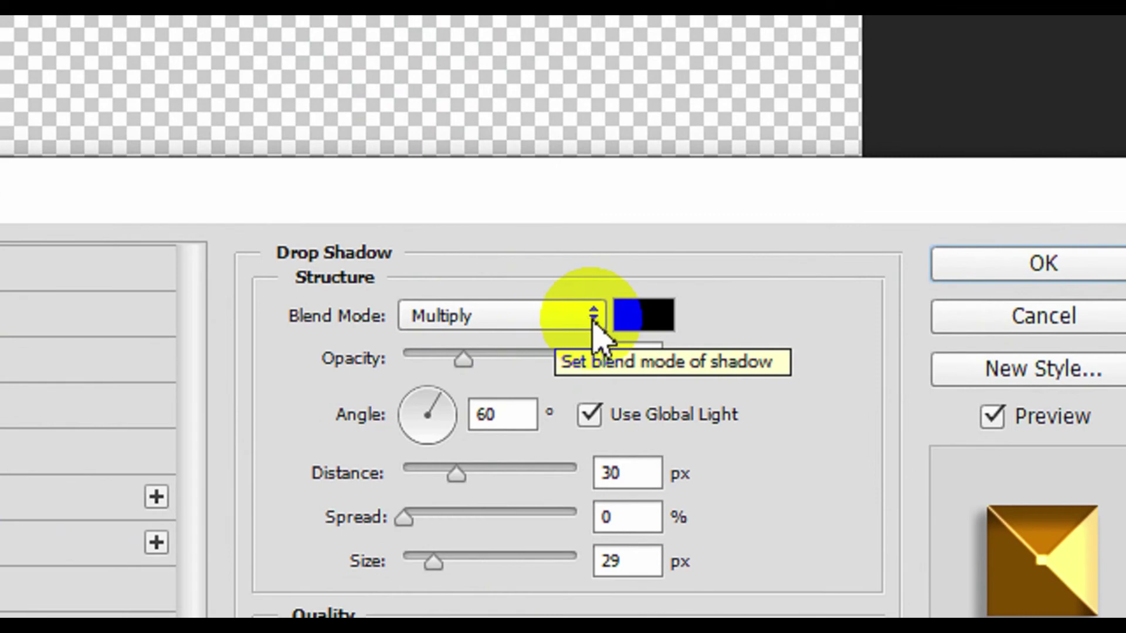
pyautogui.click(593, 320)
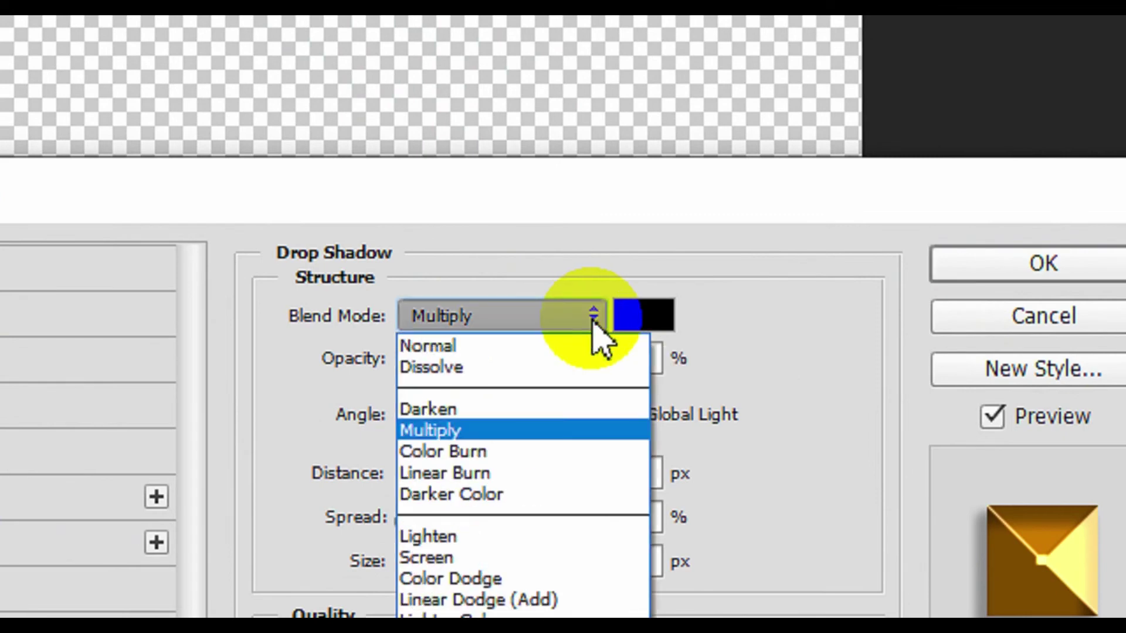
pyautogui.click(516, 430)
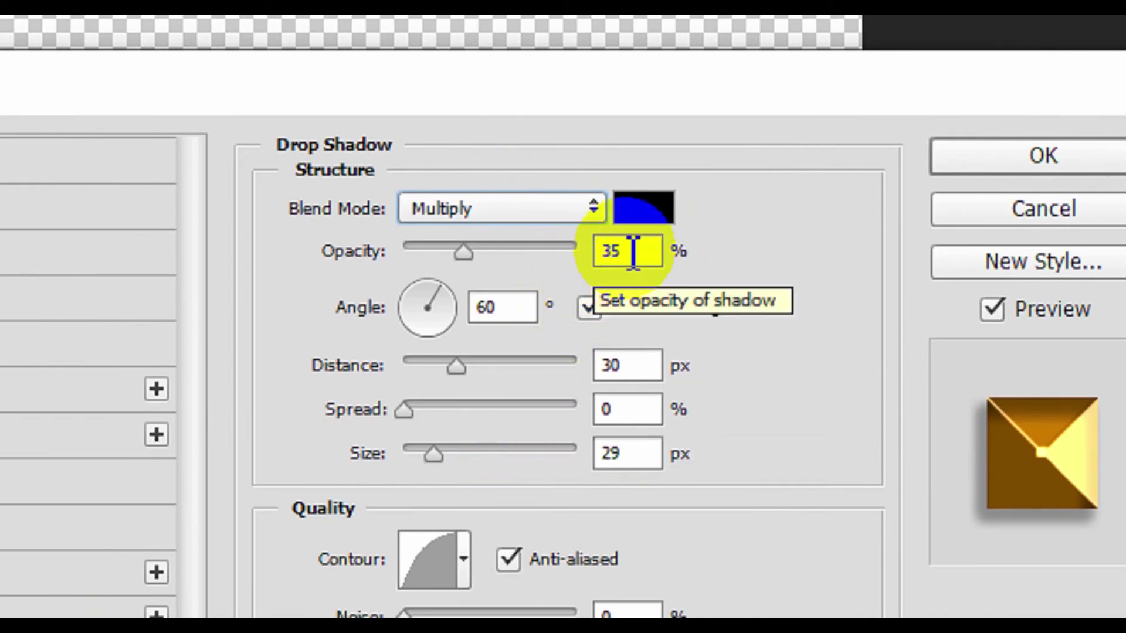
pyautogui.moveTo(464, 252); pyautogui.dragTo(476, 260)
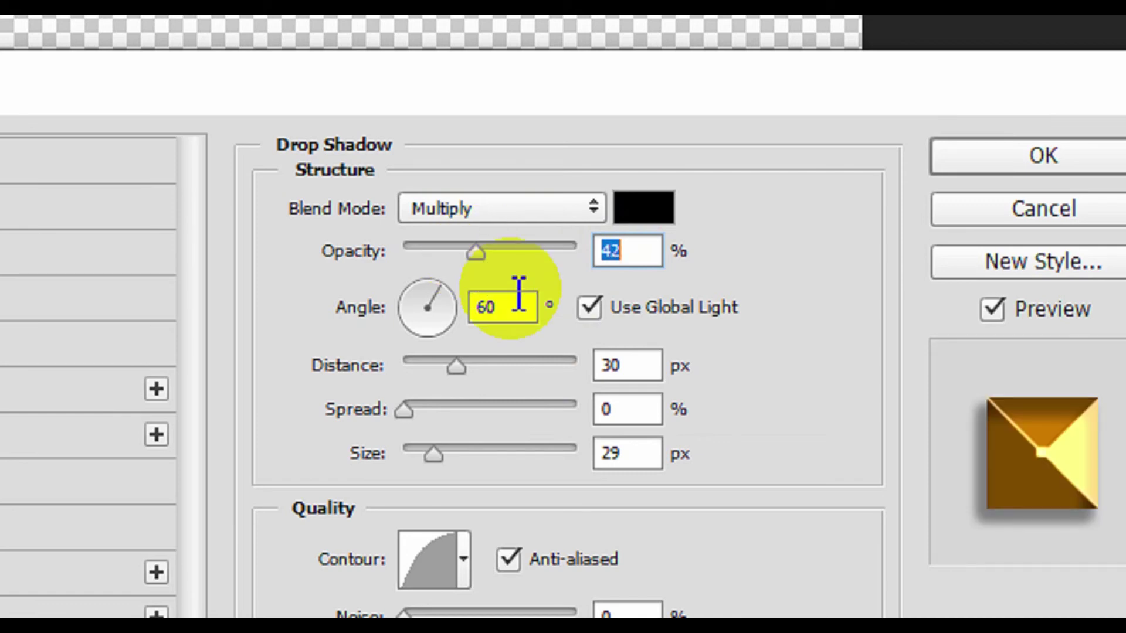
pyautogui.moveTo(519, 306); pyautogui.dragTo(476, 311)
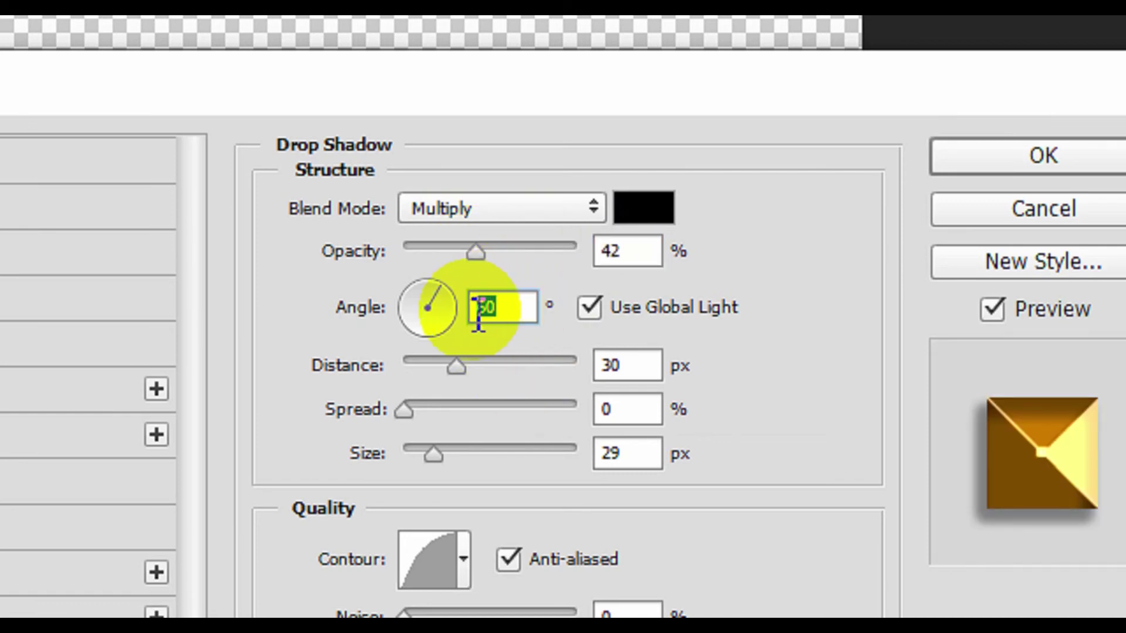
pyautogui.click(590, 309)
pyautogui.click(592, 310)
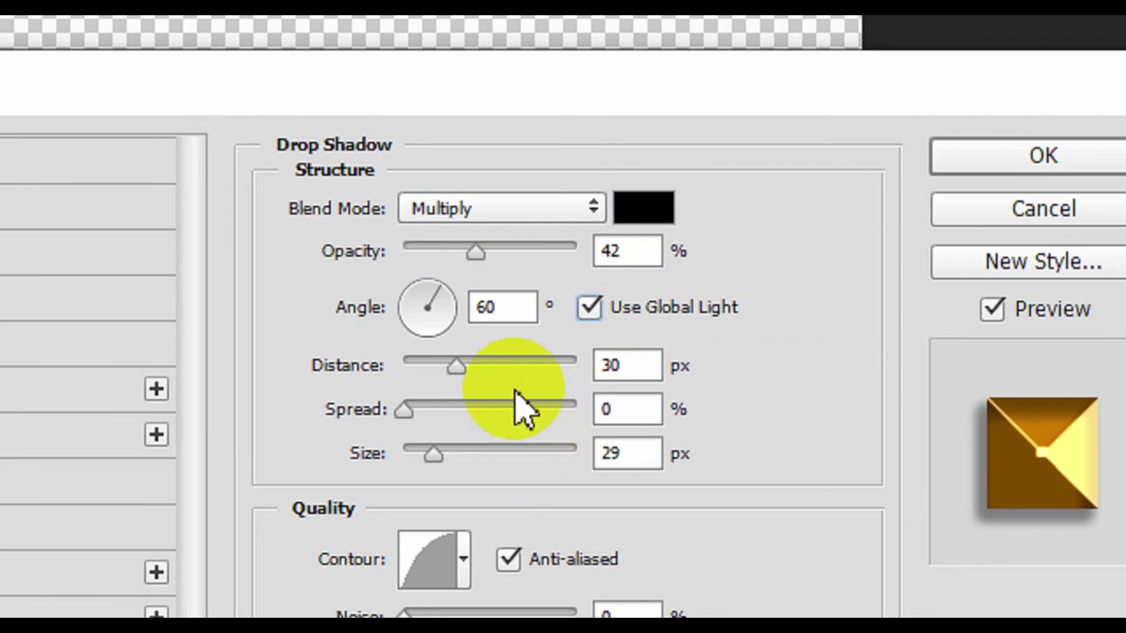
# - Set the drop shadow's distance to 30 px and its size to 30 px
pyautogui.moveTo(456, 370); pyautogui.dragTo(459, 372)
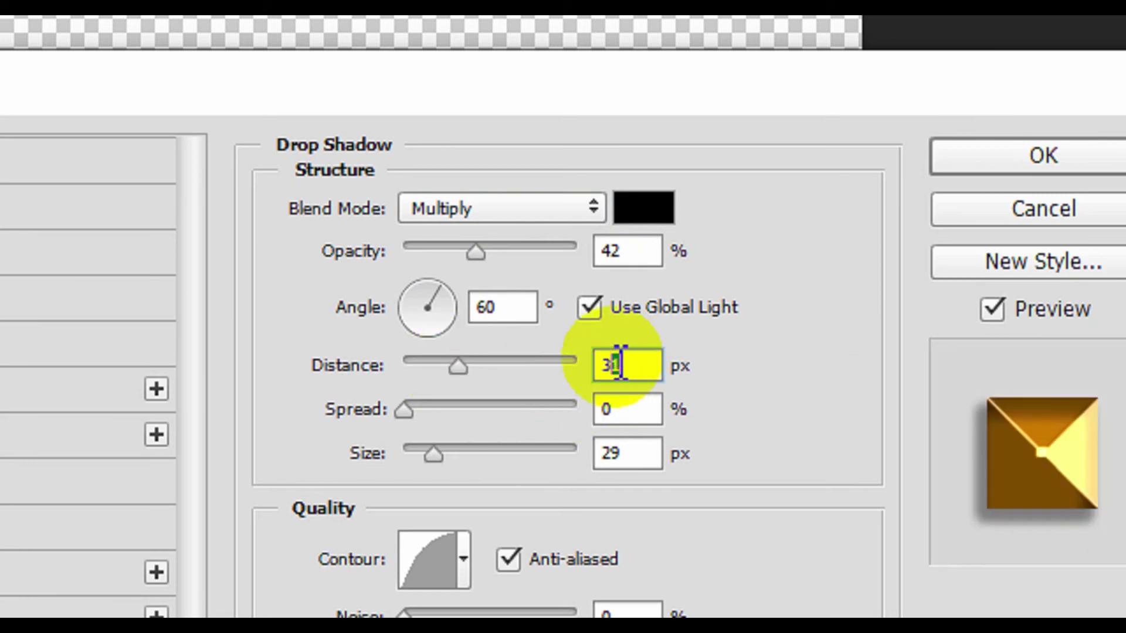
pyautogui.write('30')
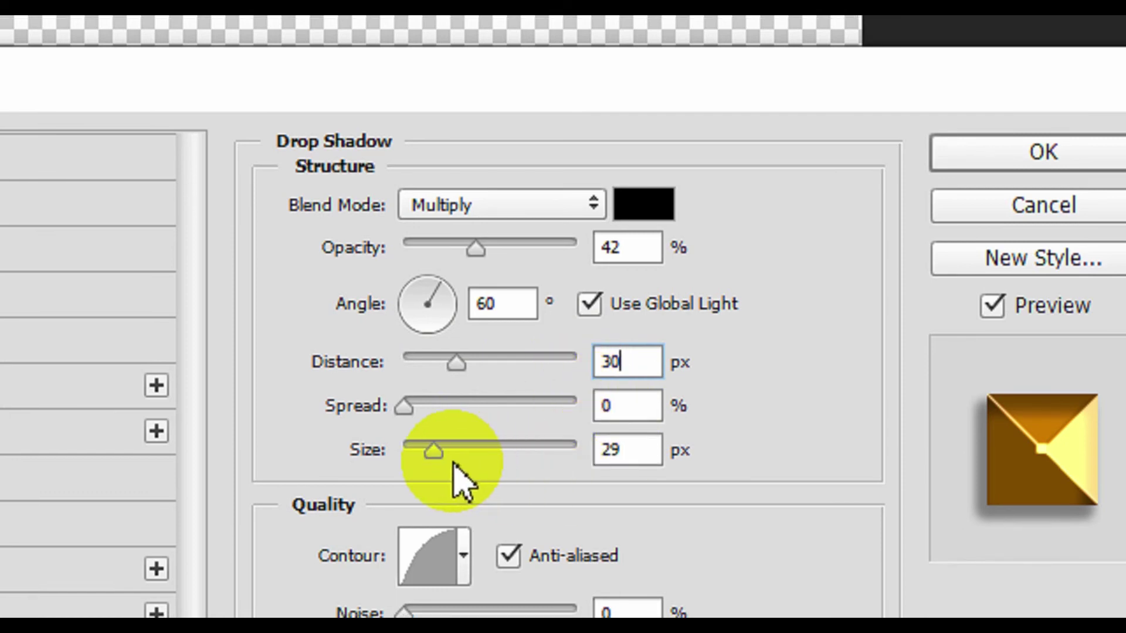
pyautogui.moveTo(434, 450)
pyautogui.mouseDown()
pyautogui.moveTo(449, 455)
pyautogui.moveTo(441, 454)
pyautogui.mouseUp()
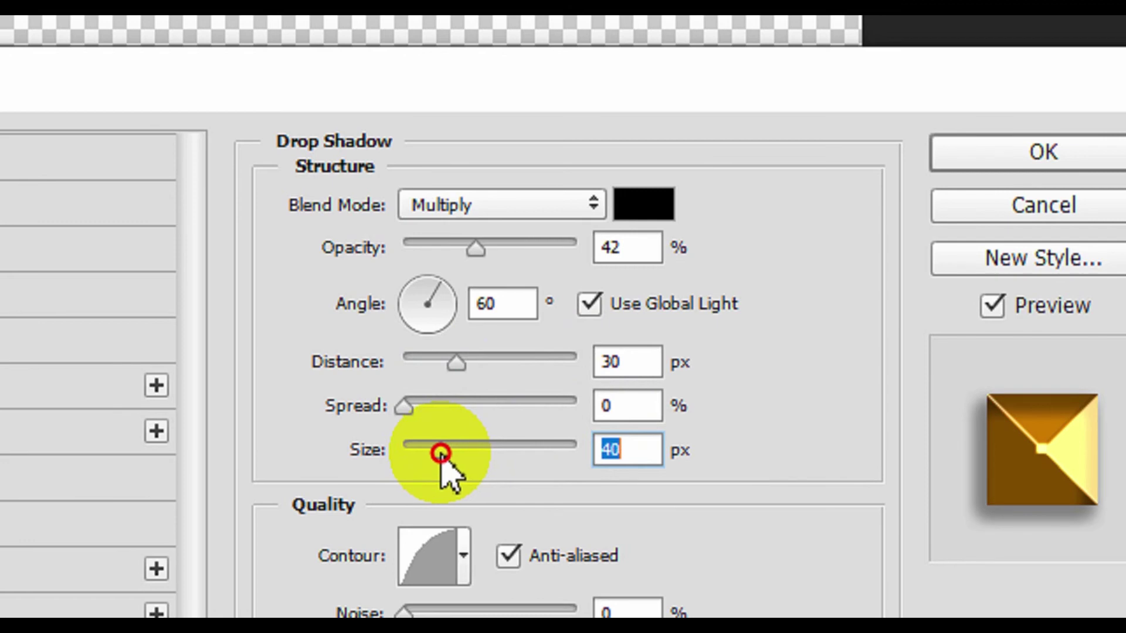
pyautogui.doubleClick(611, 448)
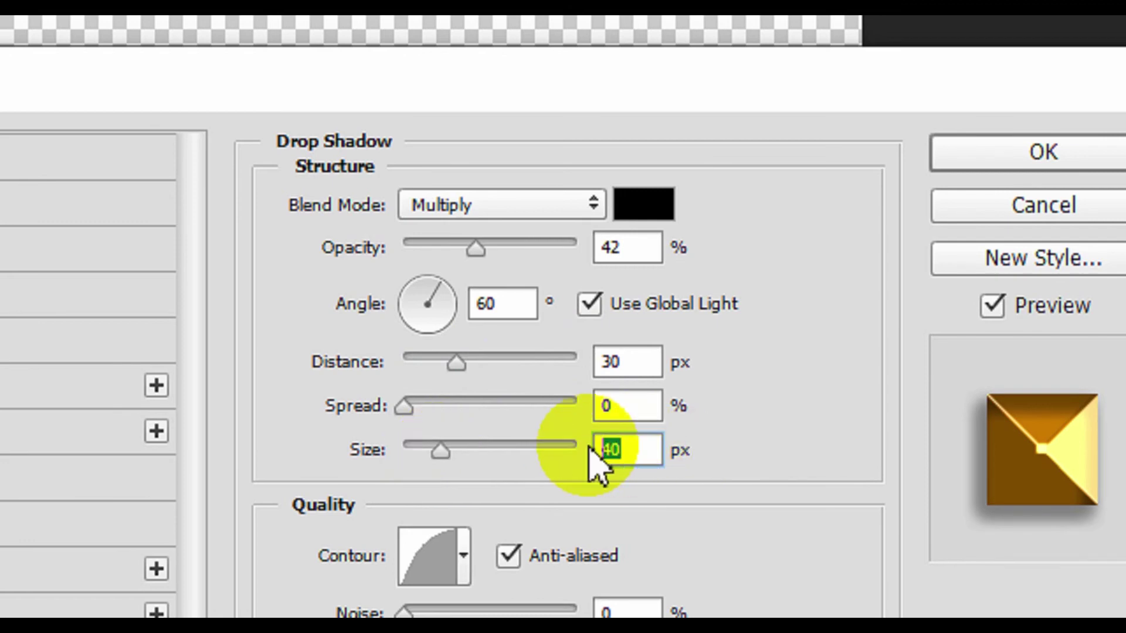
pyautogui.write('30')
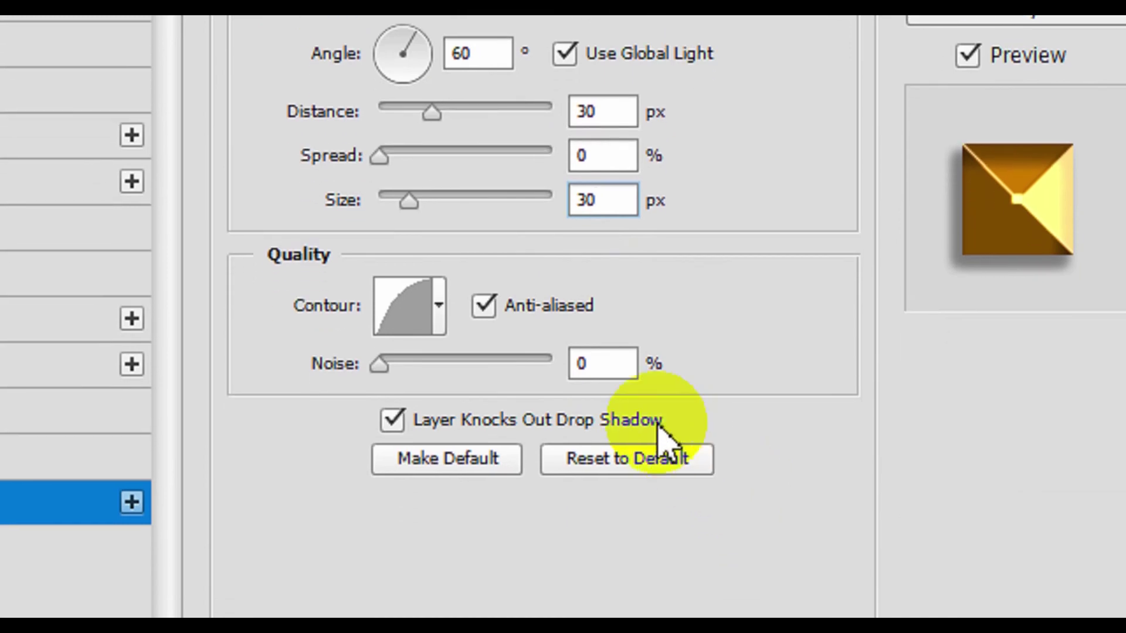
# - Choose the Half Round contour for the drop shadow, keeping anti-aliasing on
pyautogui.click(440, 305)
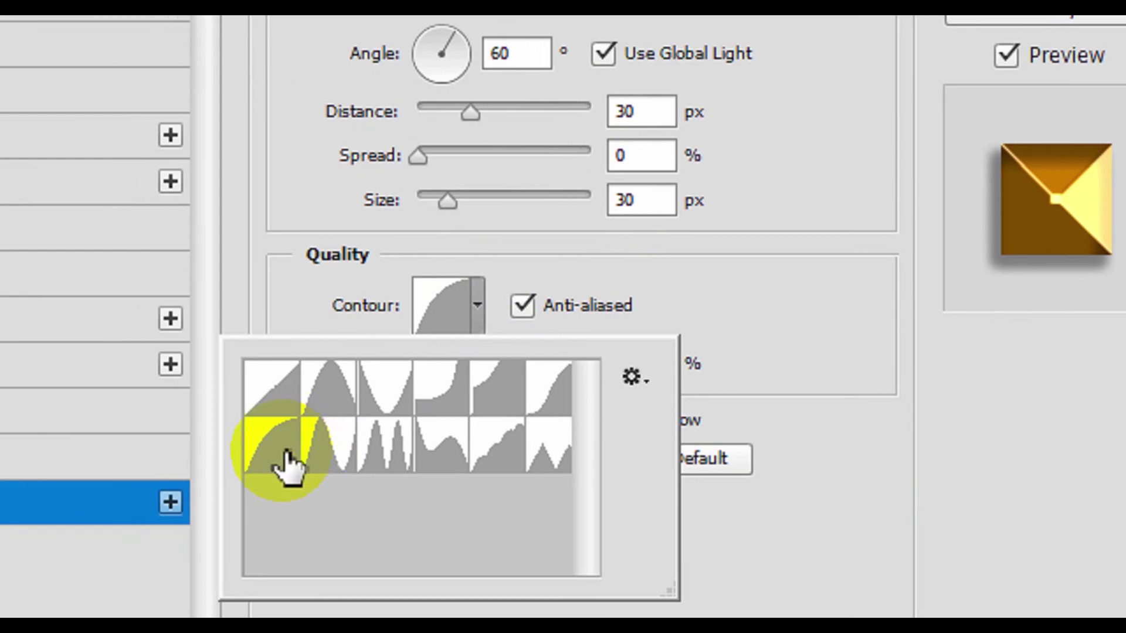
pyautogui.click(286, 453)
pyautogui.click(672, 286)
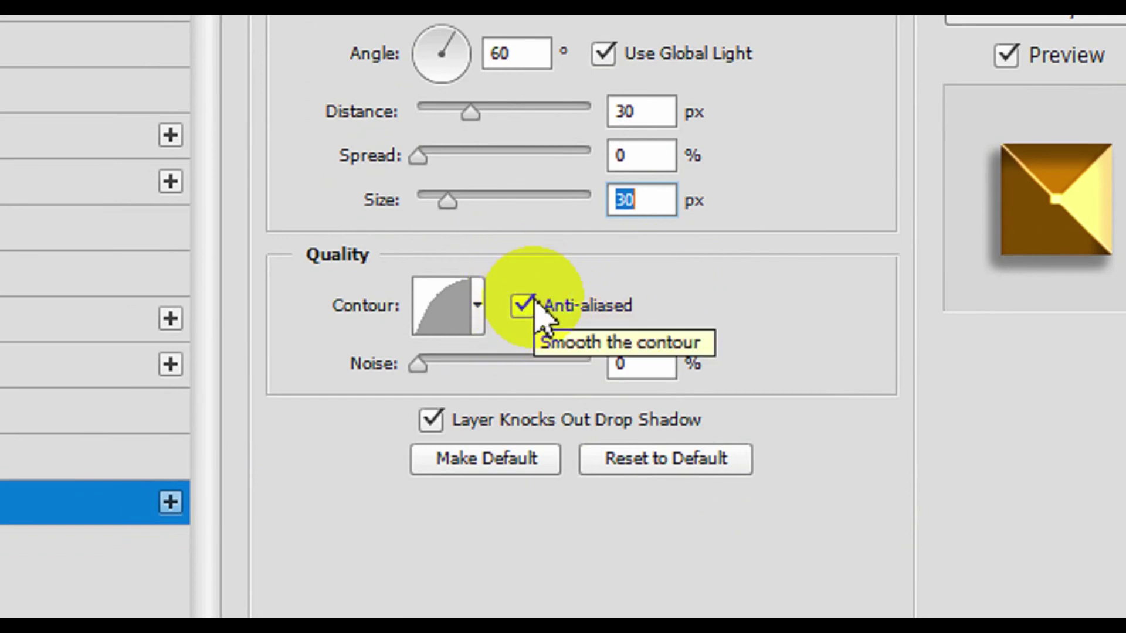
# - Apply the layer styles to the ANJART text and make the black background Layer 0 visible
pyautogui.press('F5')
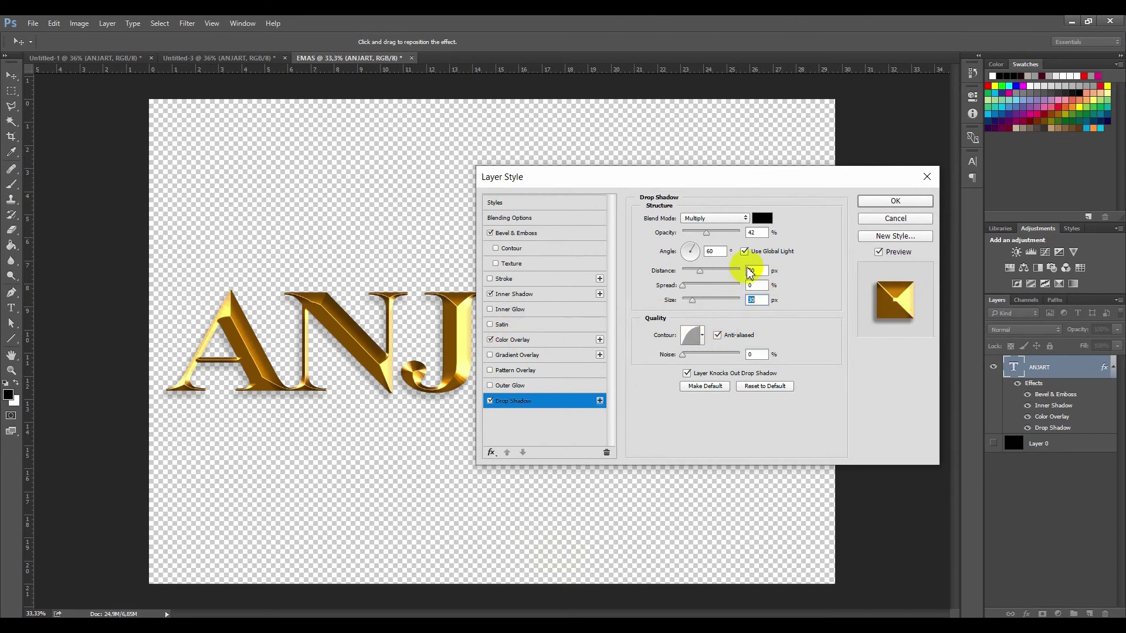
pyautogui.click(911, 205)
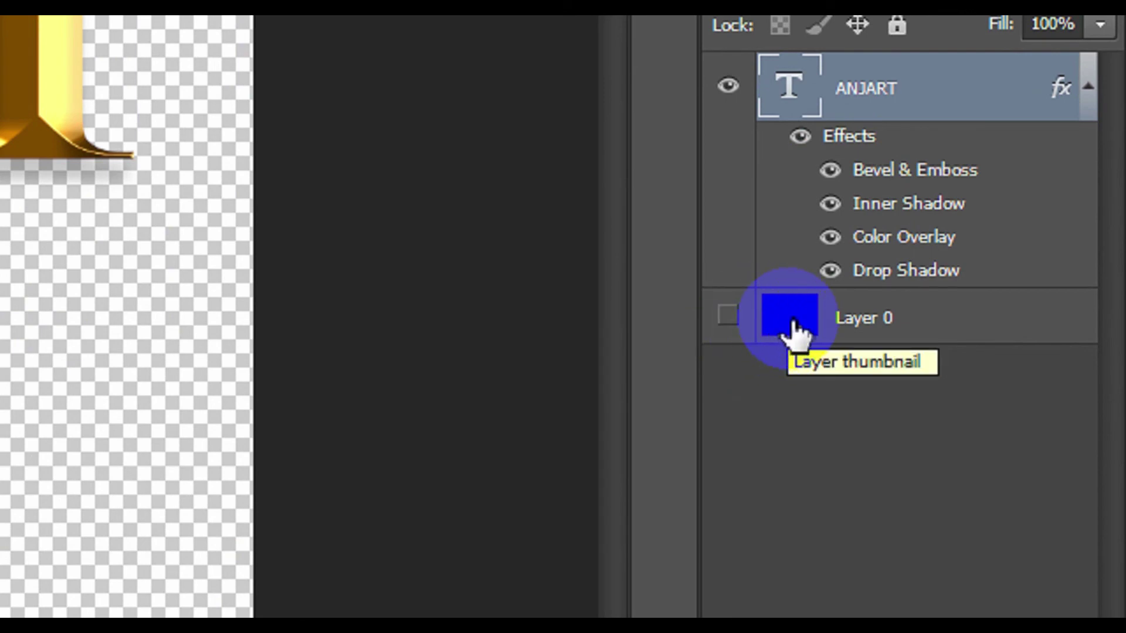
pyautogui.press('F5')
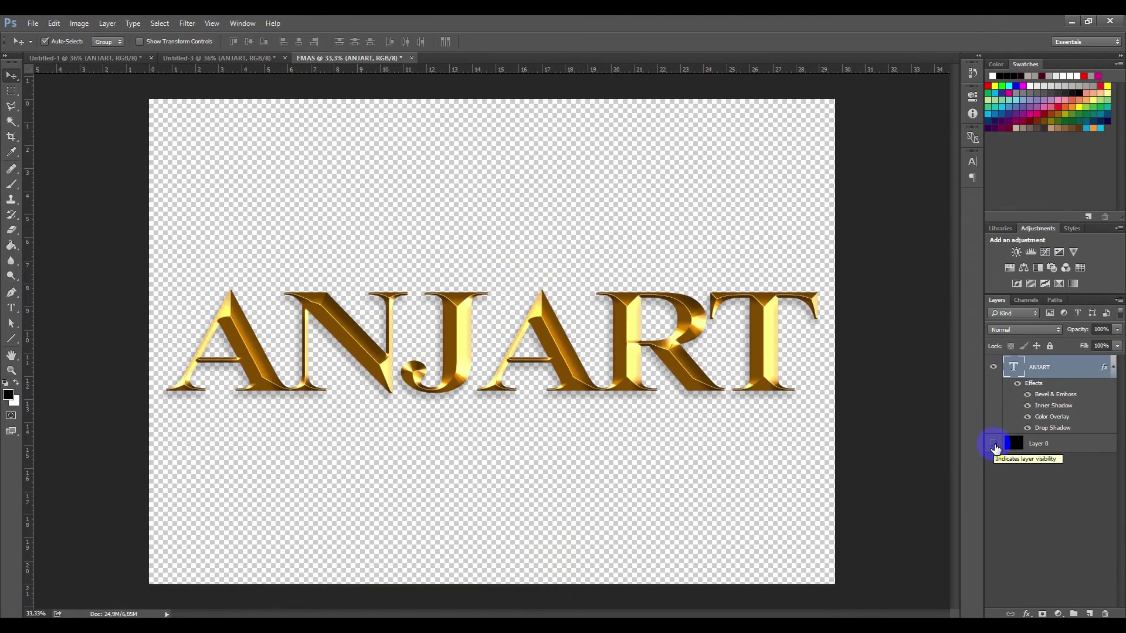
pyautogui.click(993, 445)
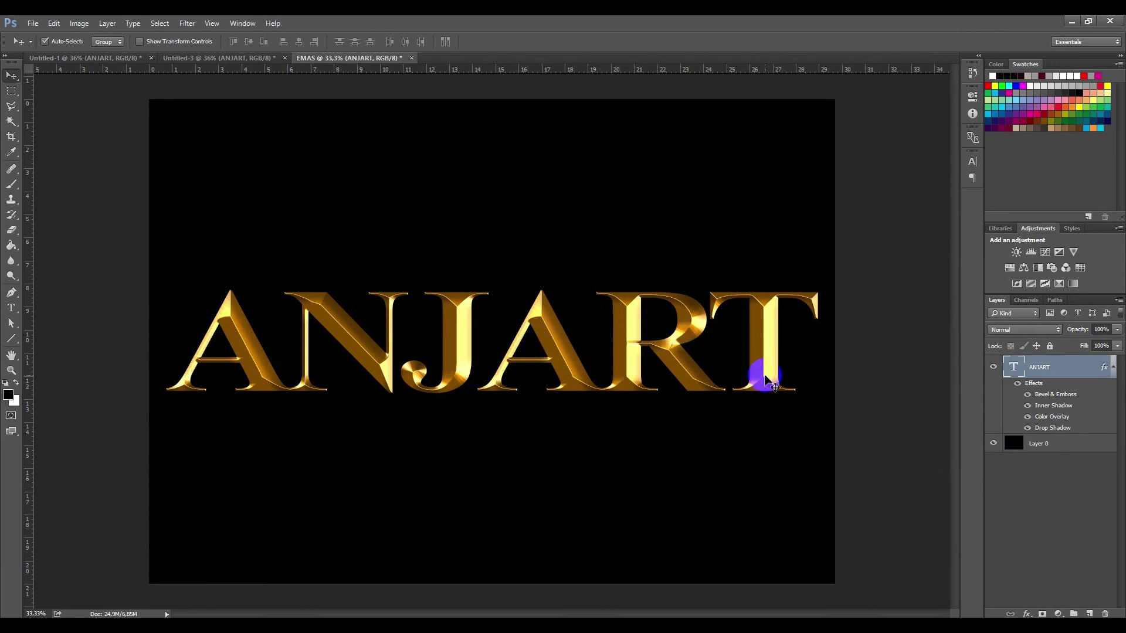
# - Reopen the ANJART text's Bevel & Emboss settings, set the shading altitude to 21° and try an angle of 90°
pyautogui.click(1029, 614)
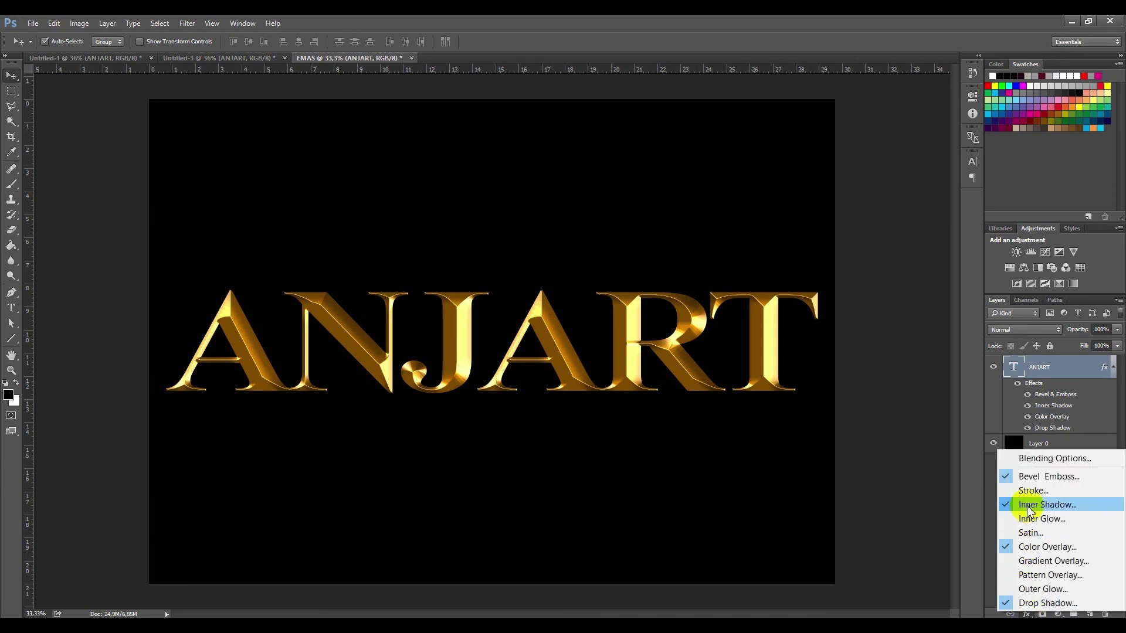
pyautogui.click(1035, 458)
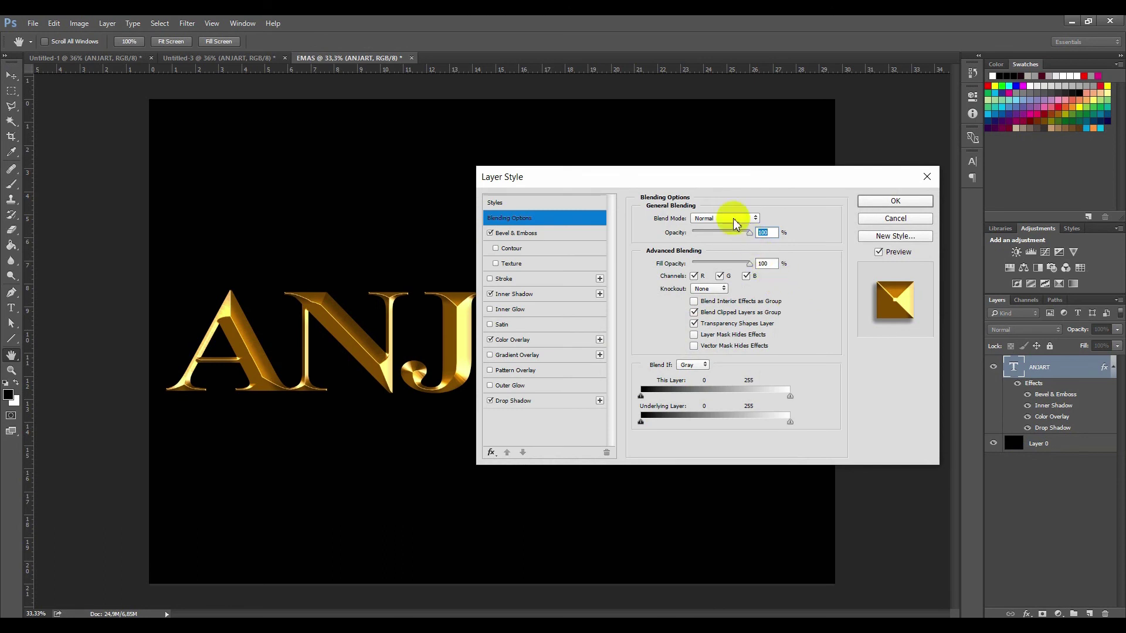
pyautogui.moveTo(716, 184); pyautogui.dragTo(812, 216)
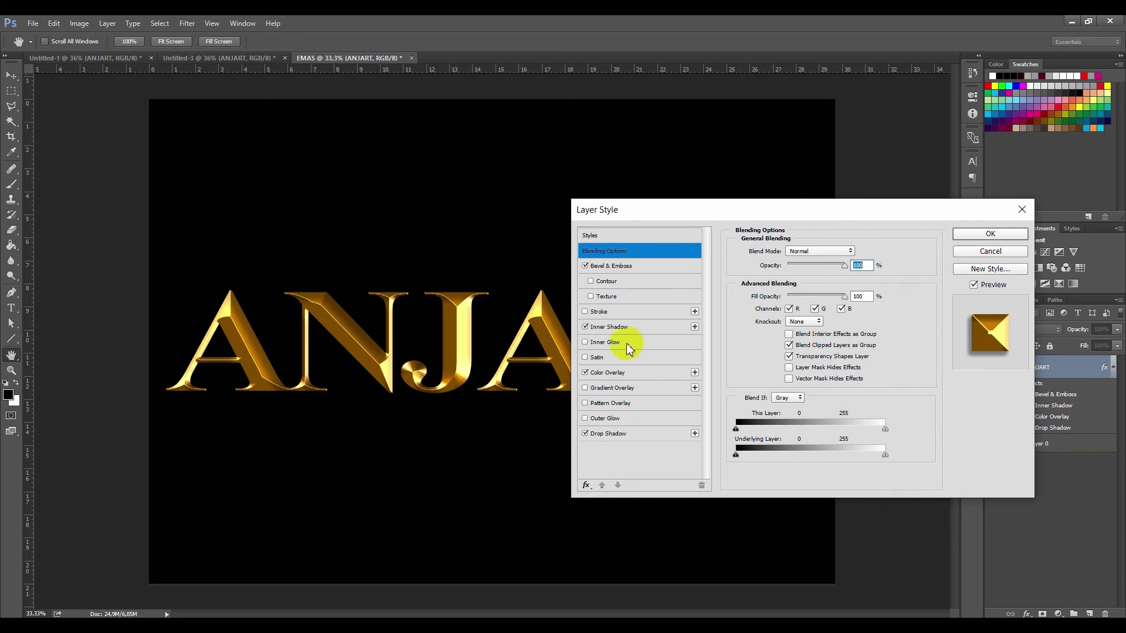
pyautogui.click(630, 268)
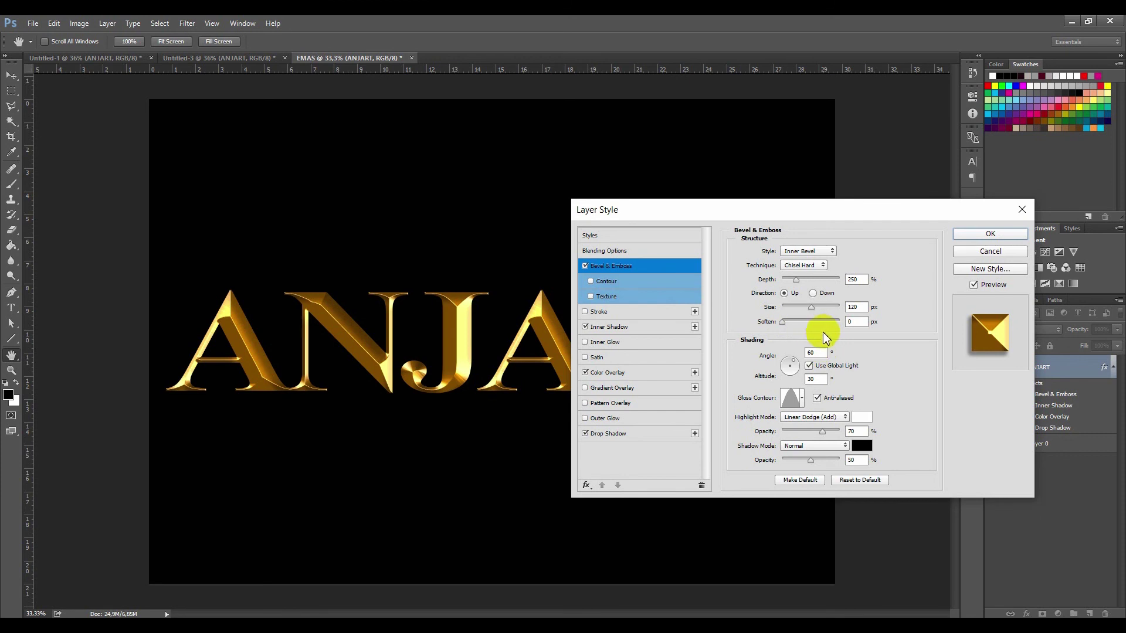
pyautogui.click(798, 366)
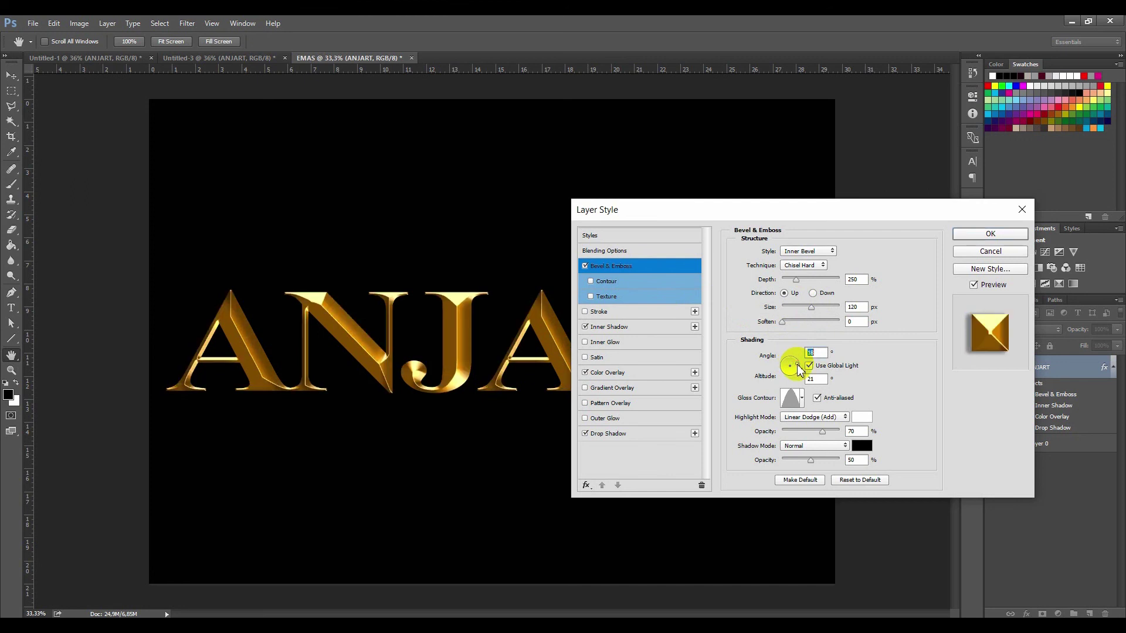
pyautogui.moveTo(796, 363); pyautogui.dragTo(799, 353)
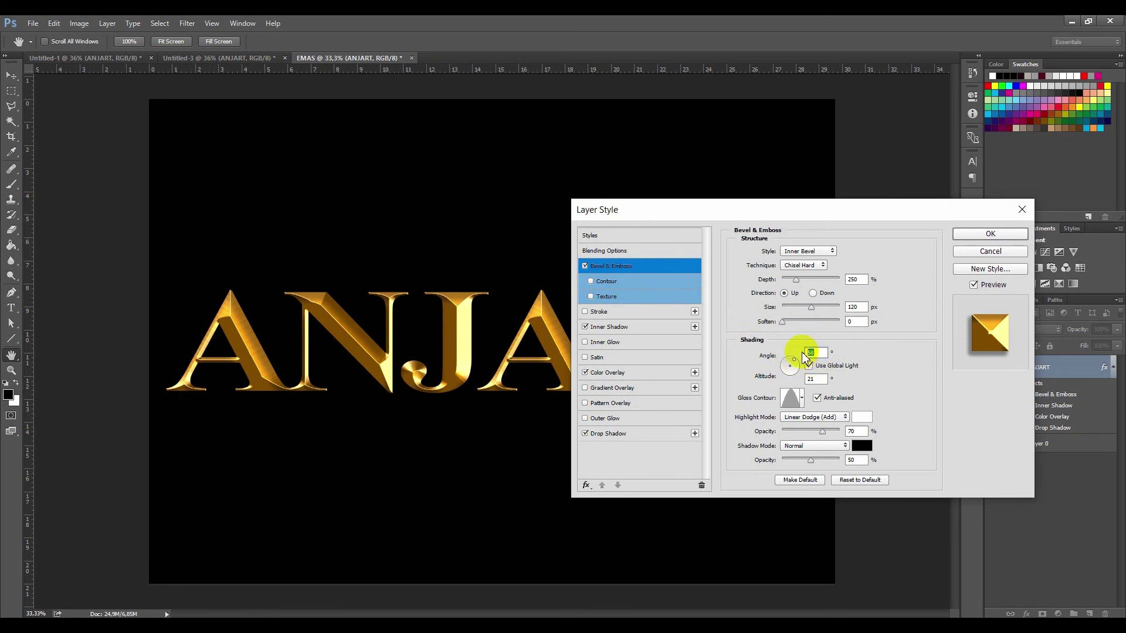
pyautogui.write('90')
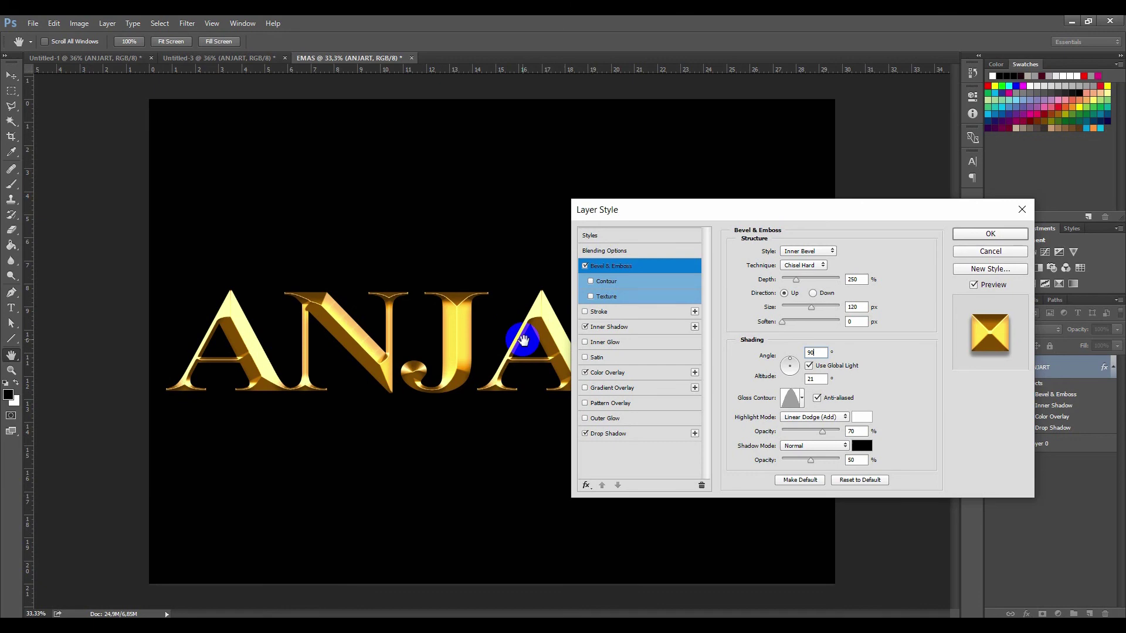
pyautogui.press('F5')
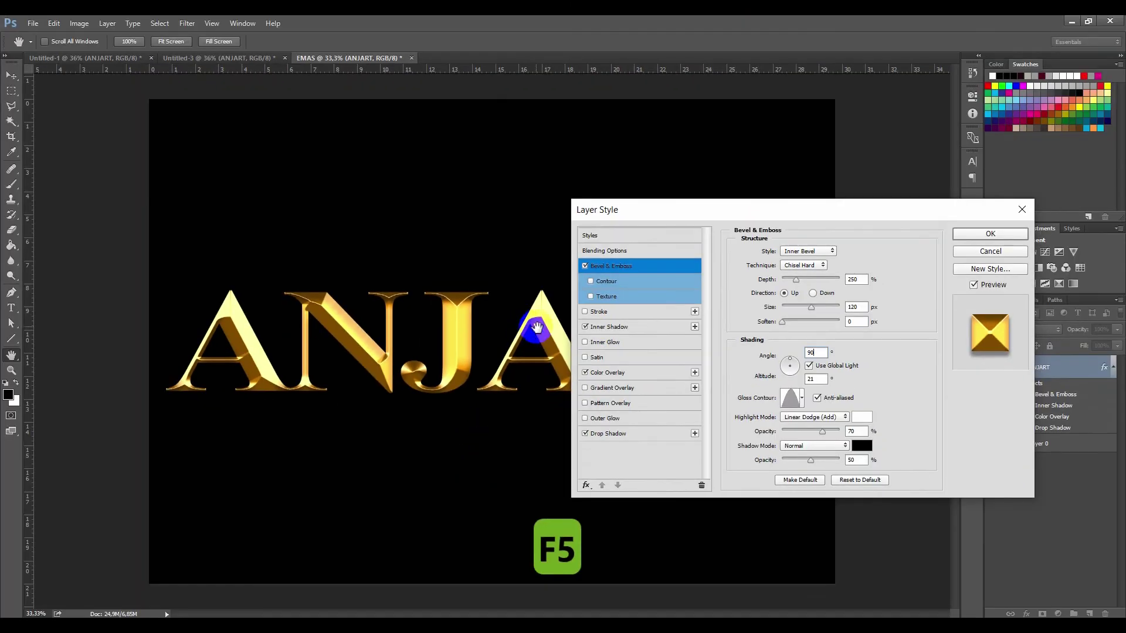
# - Set the Bevel & Emboss shading angle to 60°
pyautogui.moveTo(821, 352); pyautogui.dragTo(800, 352)
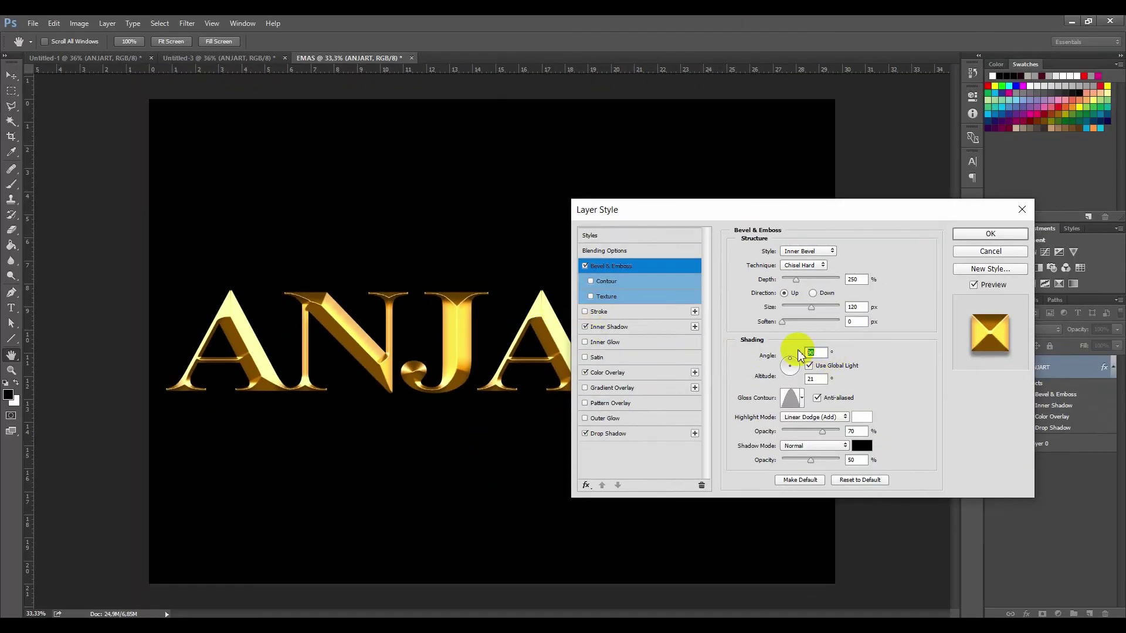
pyautogui.write('60')
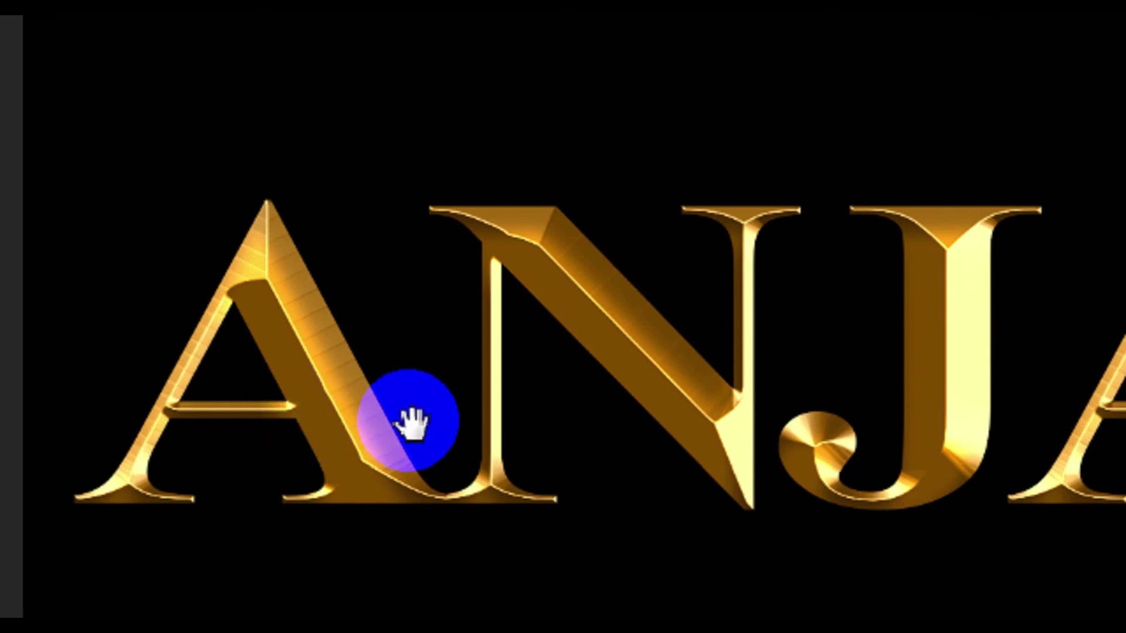
pyautogui.press('F5')
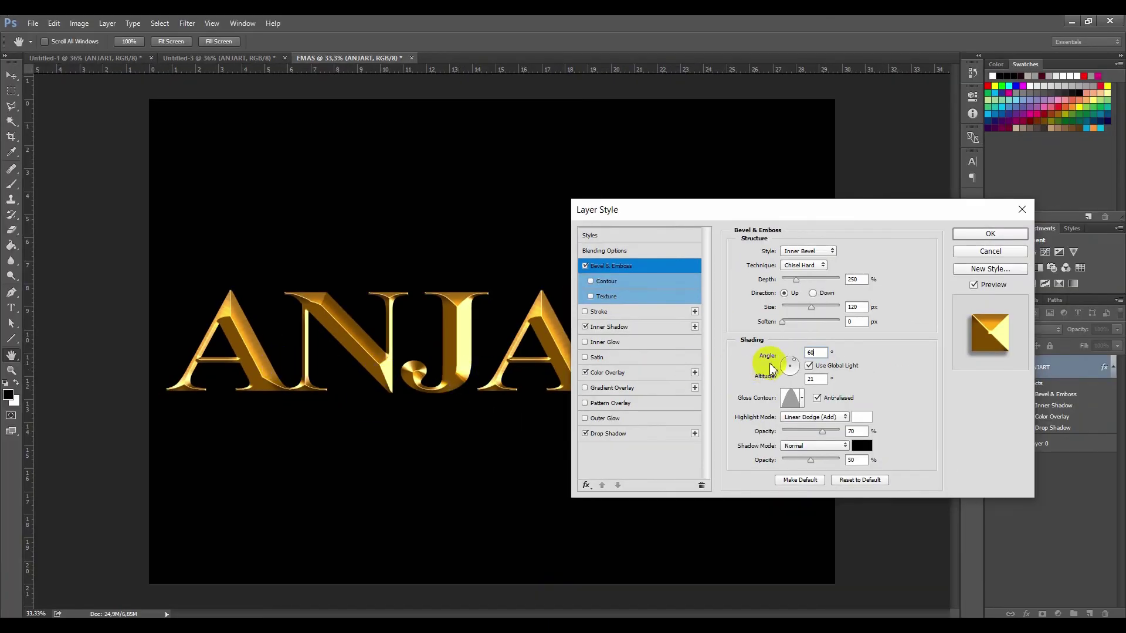